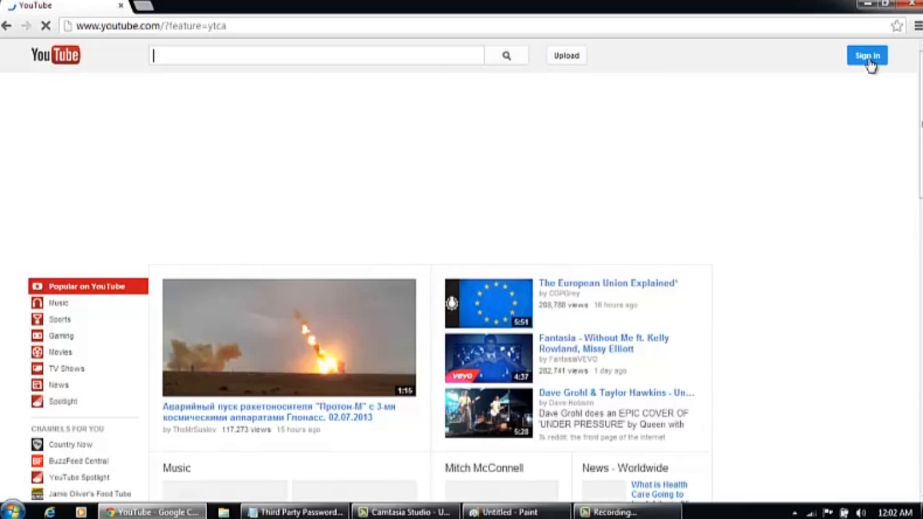
Start a new Google account from YouTube and enter the first and last name, username and password
{"action": "left_click", "coordinate": [867, 57]}
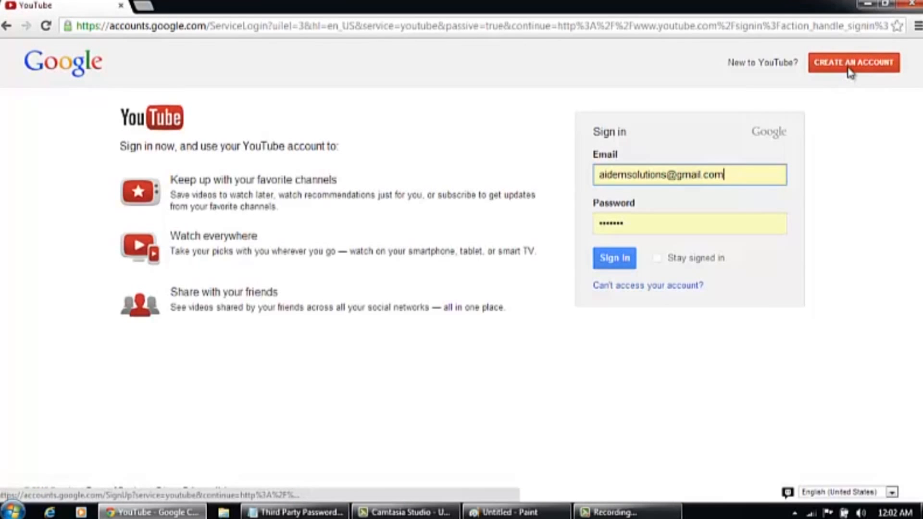
{"action": "left_click", "coordinate": [849, 71]}
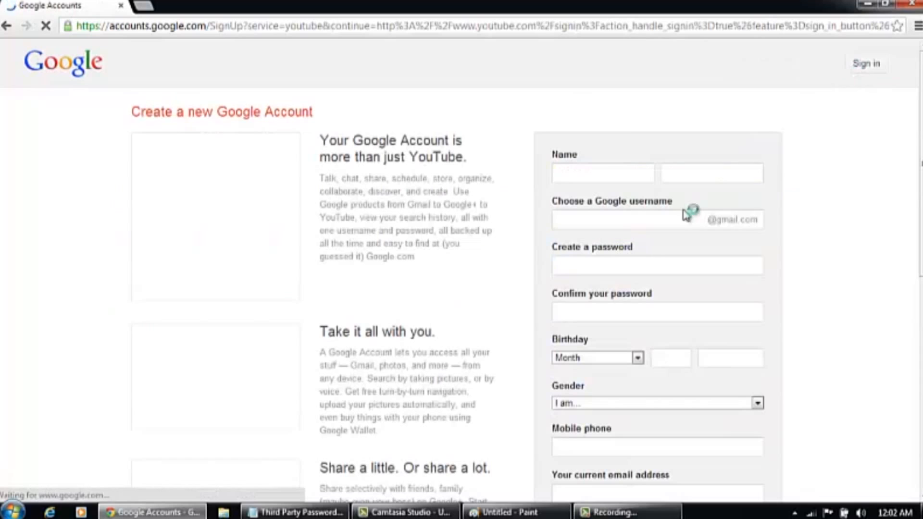
{"action": "left_click", "coordinate": [624, 175]}
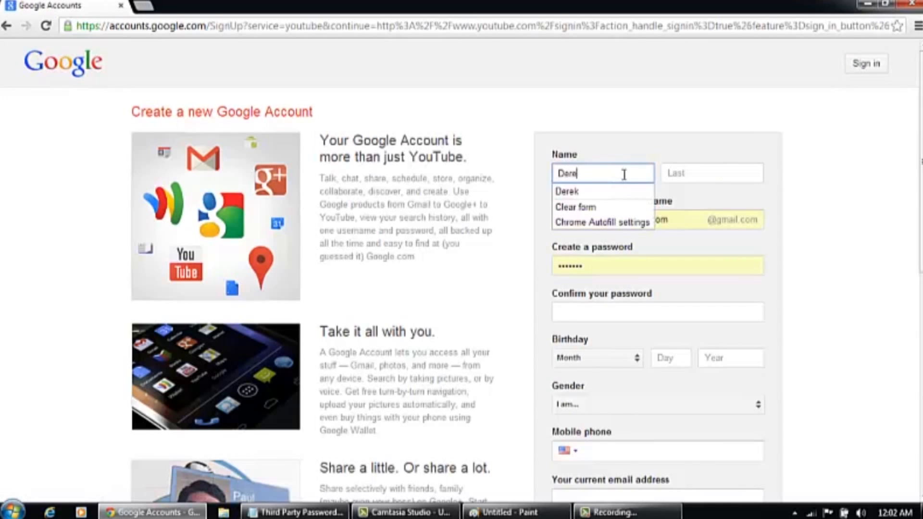
{"action": "key", "text": "Tab"}
{"action": "key", "text": "Tab"}
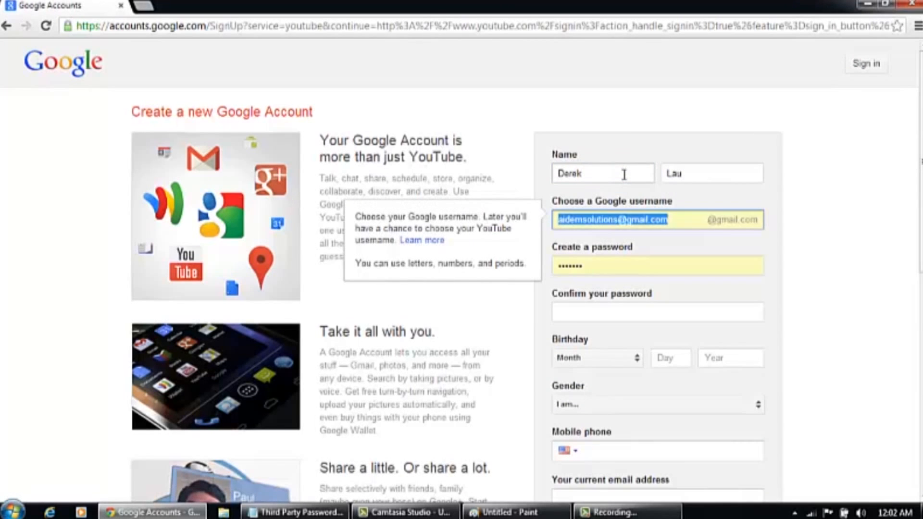
{"action": "key", "text": "Tab"}
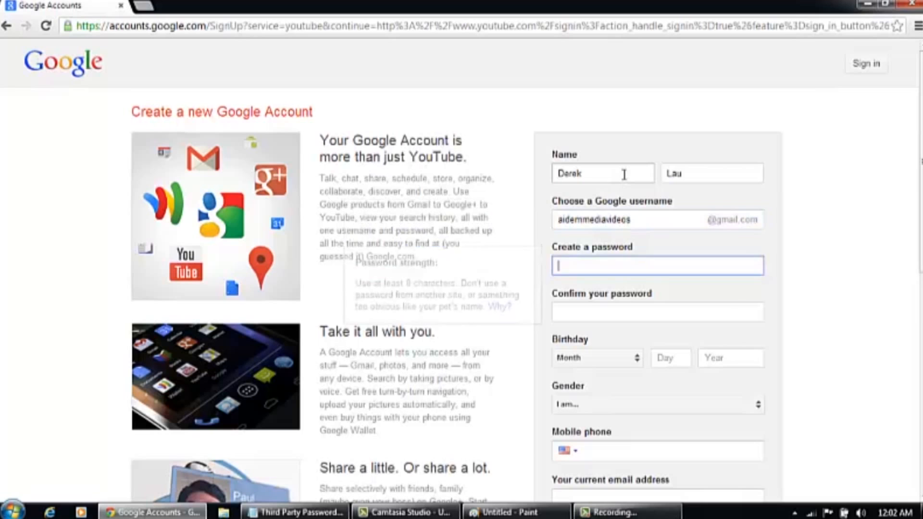
{"action": "type", "text": "••"}
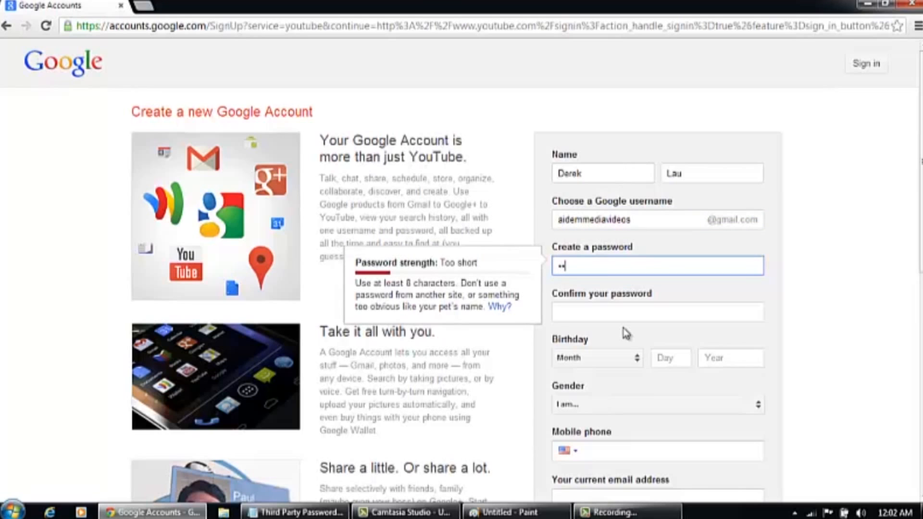
{"action": "type", "text": "••••••••••••"}
Confirm the password, set birthday August 30 and gender Male, and enter the mobile phone and current e-mail
{"action": "key", "text": "Tab"}
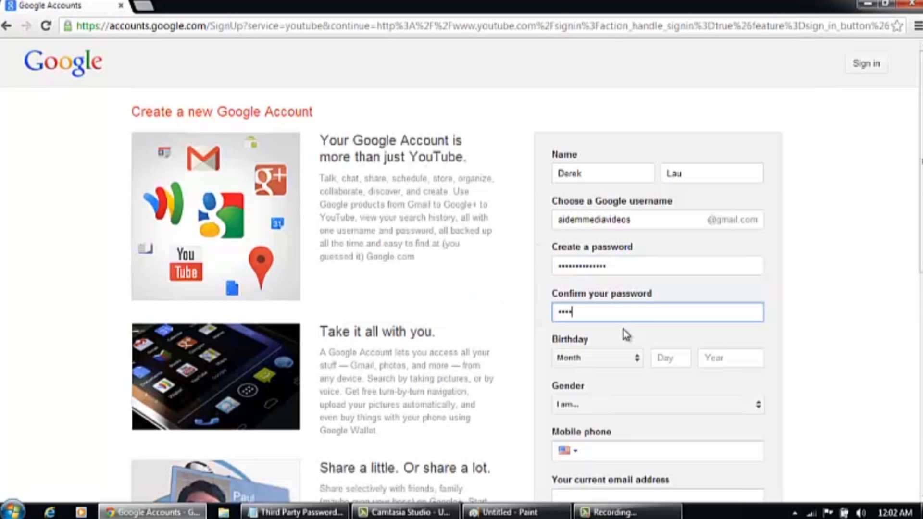
{"action": "type", "text": "••••••••••••••"}
{"action": "key", "text": "Tab"}
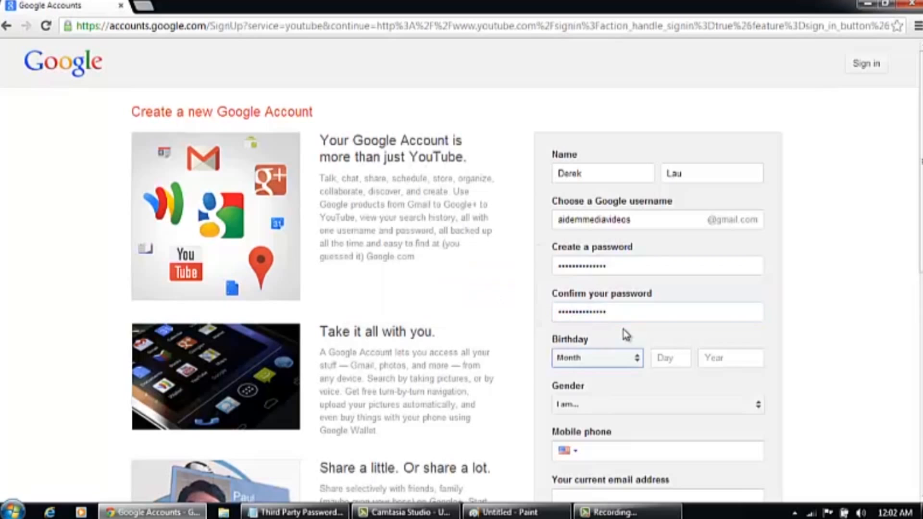
{"action": "key", "text": "Tab"}
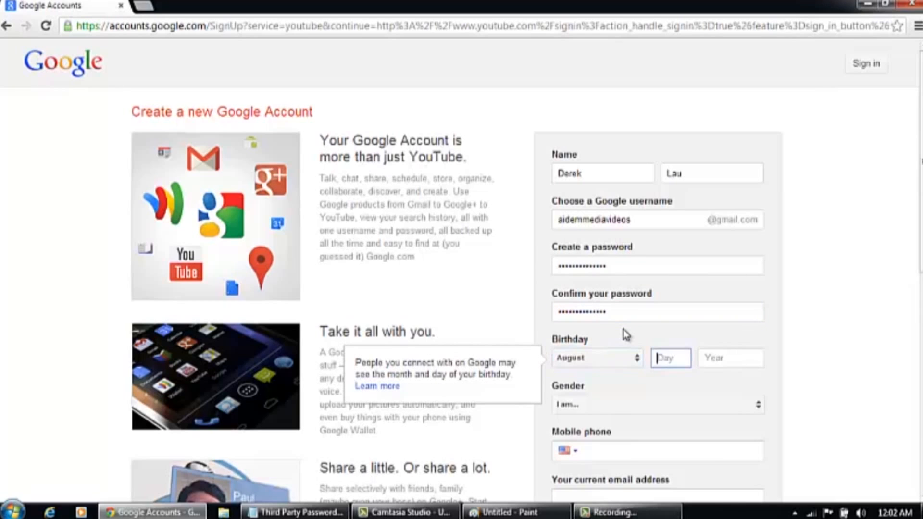
{"action": "type", "text": "30"}
{"action": "key", "text": "Tab"}
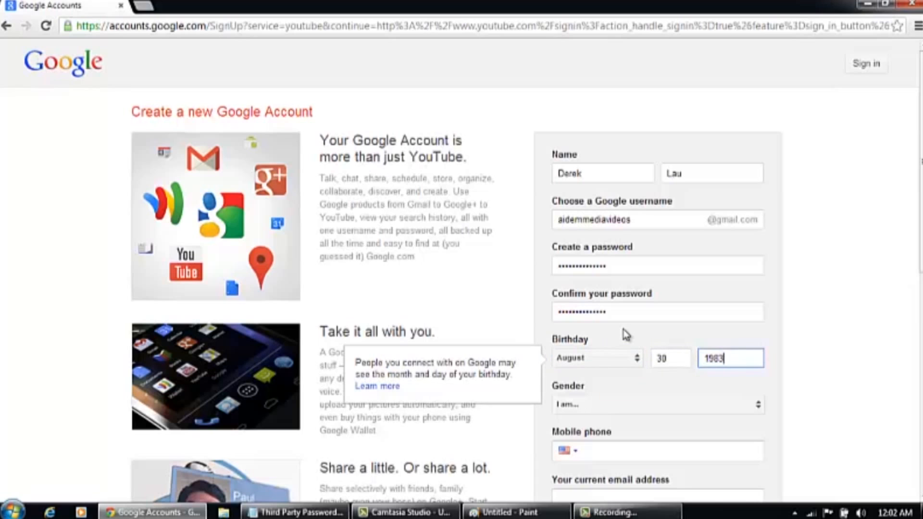
{"action": "key", "text": "Tab"}
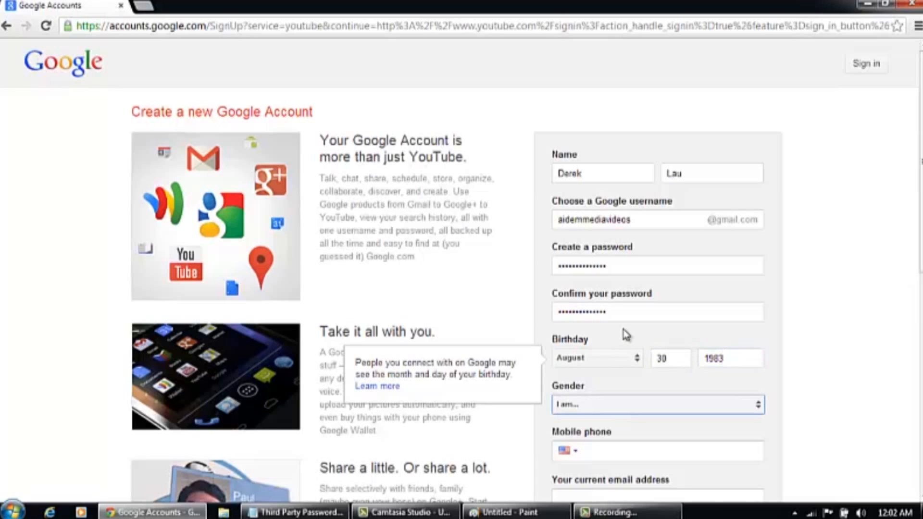
{"action": "key", "text": "Tab"}
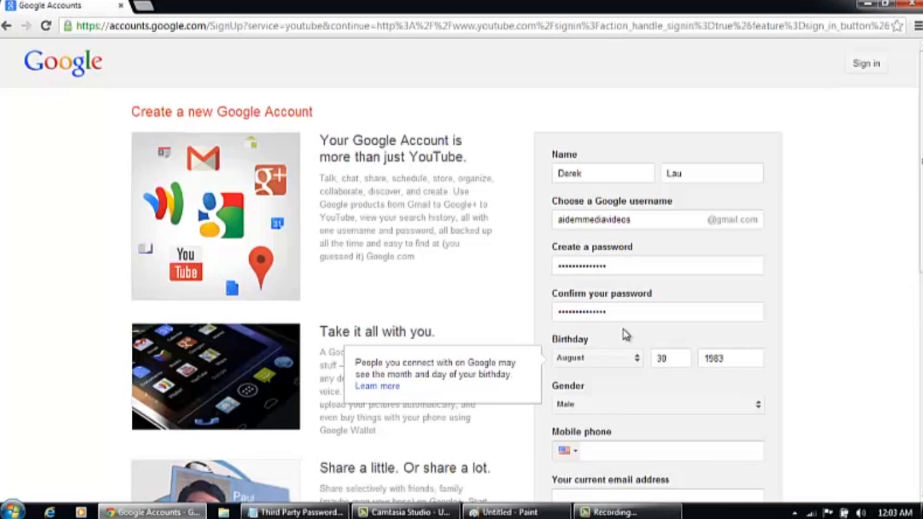
{"action": "key", "text": "Tab"}
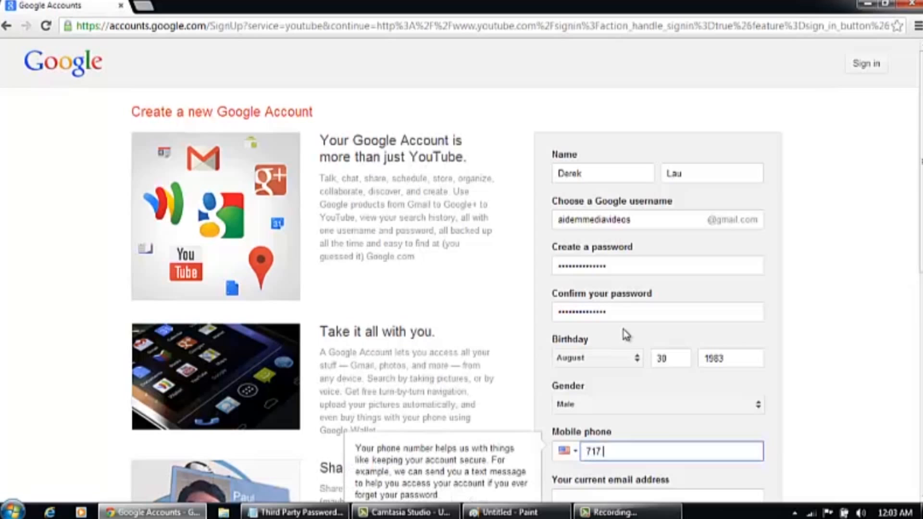
{"action": "key", "text": "Tab"}
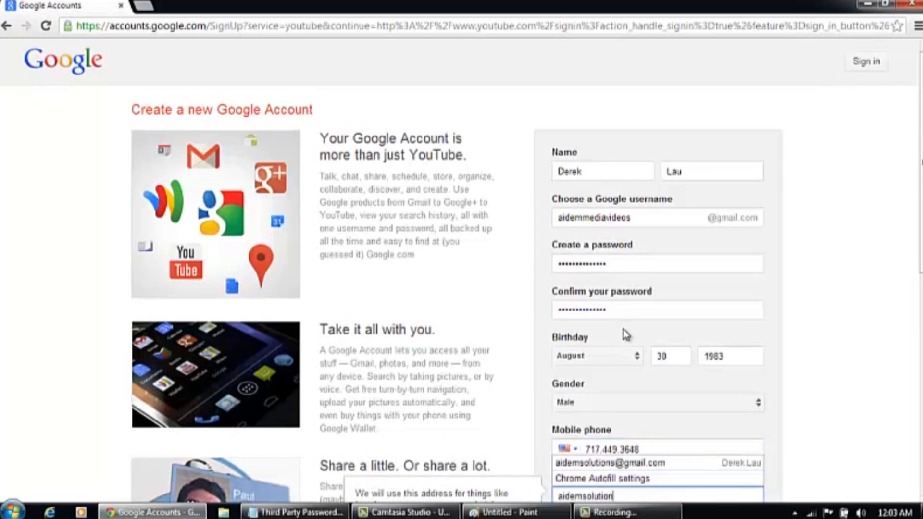
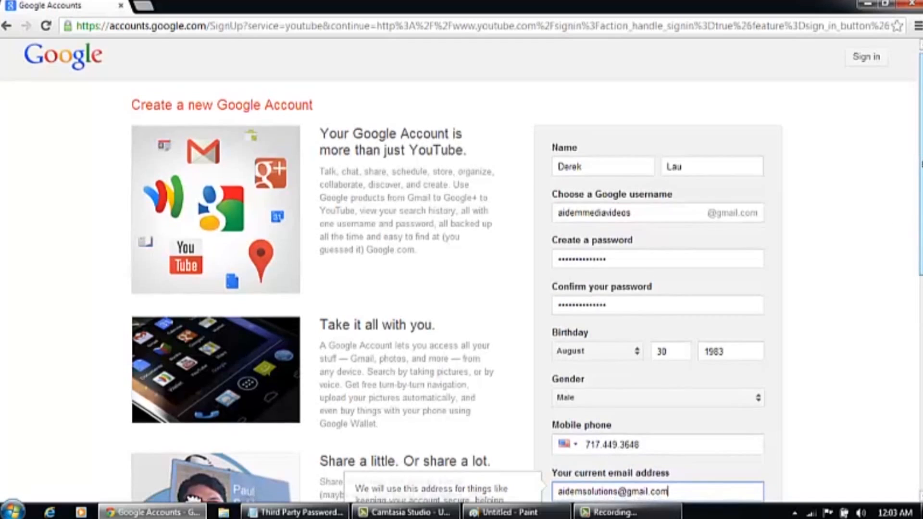
{"action": "scroll", "coordinate": [192, 296], "scroll_direction": "down", "scroll_amount": 4}
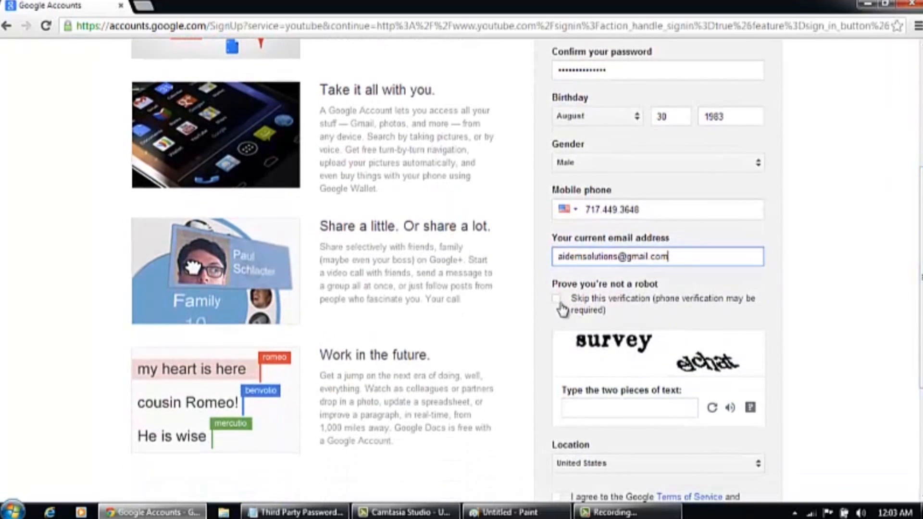
Enter the captcha words 'survey elchat', agree to the Terms of Service, and submit the sign-up form
{"action": "left_click", "coordinate": [557, 299]}
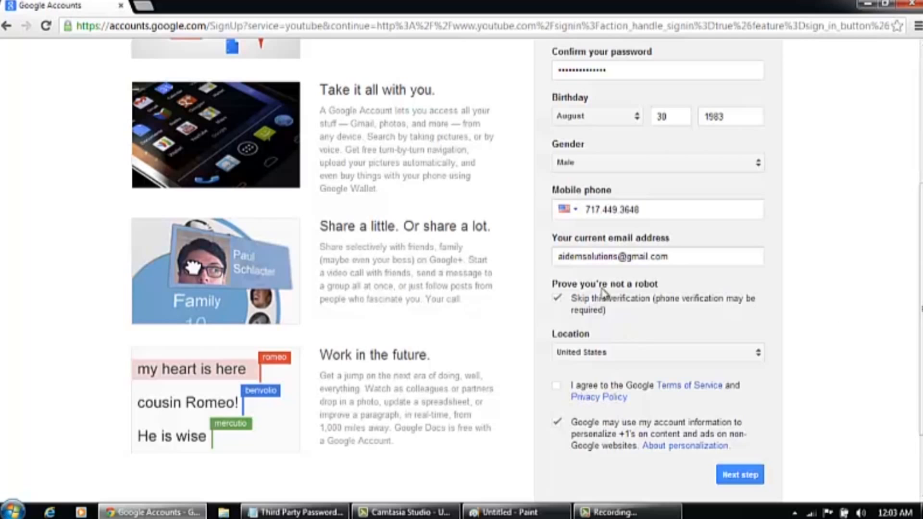
{"action": "left_click", "coordinate": [558, 299]}
{"action": "left_click", "coordinate": [625, 410]}
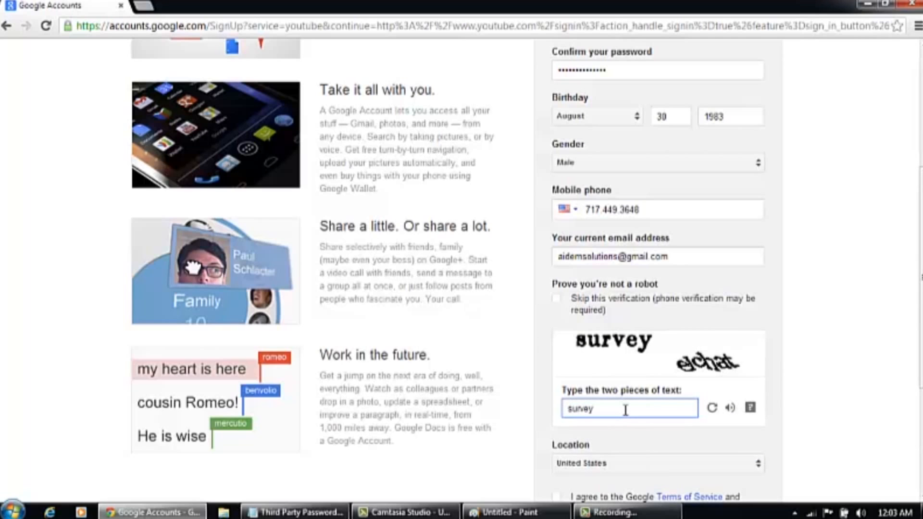
{"action": "type", "text": "survey elchat"}
{"action": "left_click_drag", "start_coordinate": [921, 277], "coordinate": [922, 364]}
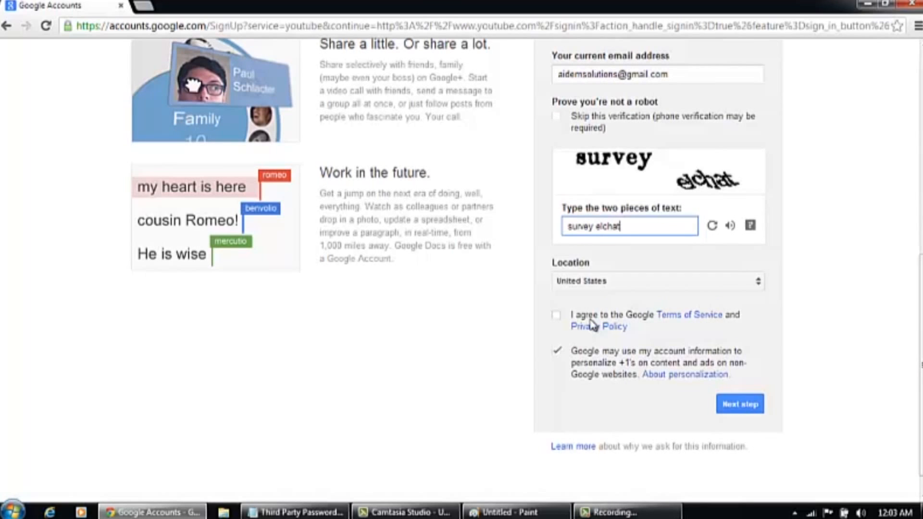
{"action": "left_click", "coordinate": [557, 319]}
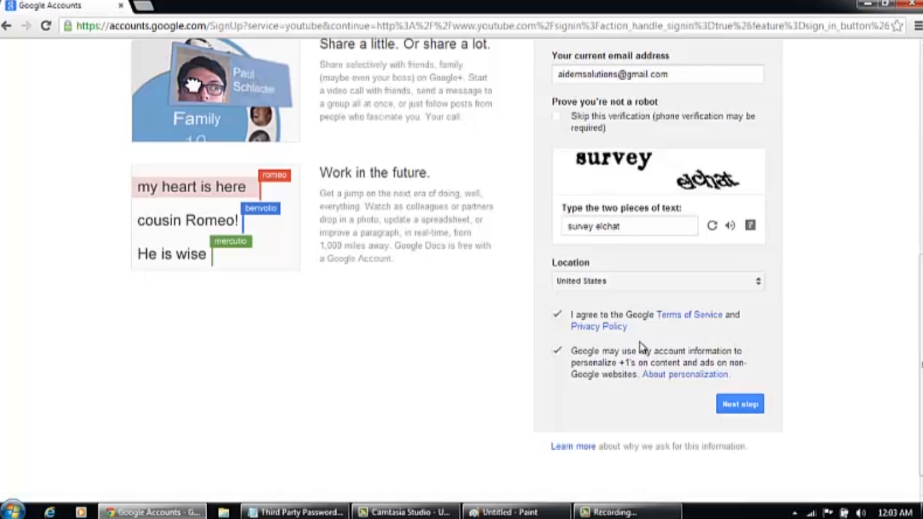
{"action": "left_click", "coordinate": [727, 406]}
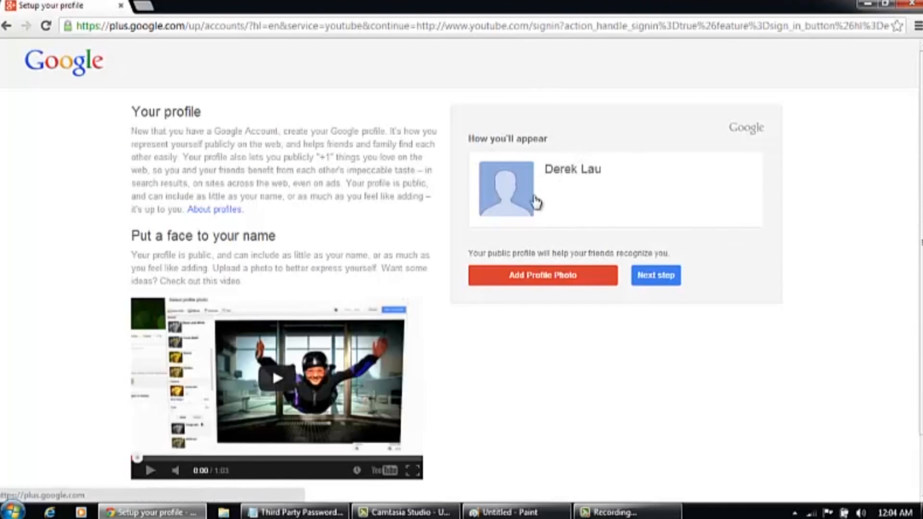
Upload BEARDNESS.jpg from the Pictures library as the profile photo
{"action": "left_click", "coordinate": [585, 284]}
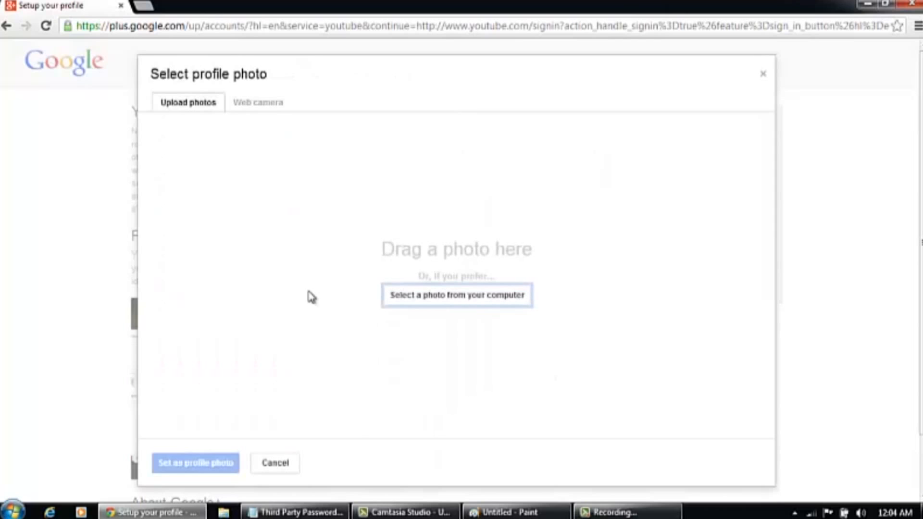
{"action": "left_click", "coordinate": [417, 296]}
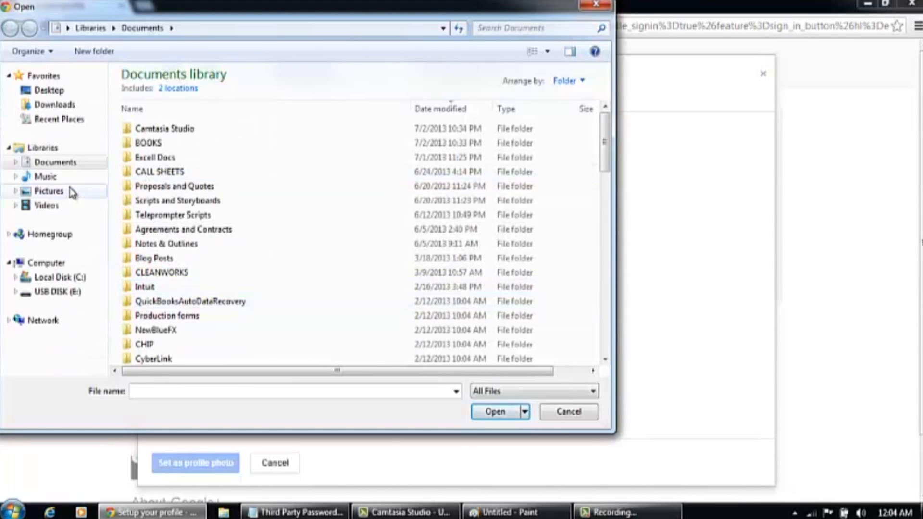
{"action": "left_click", "coordinate": [70, 188]}
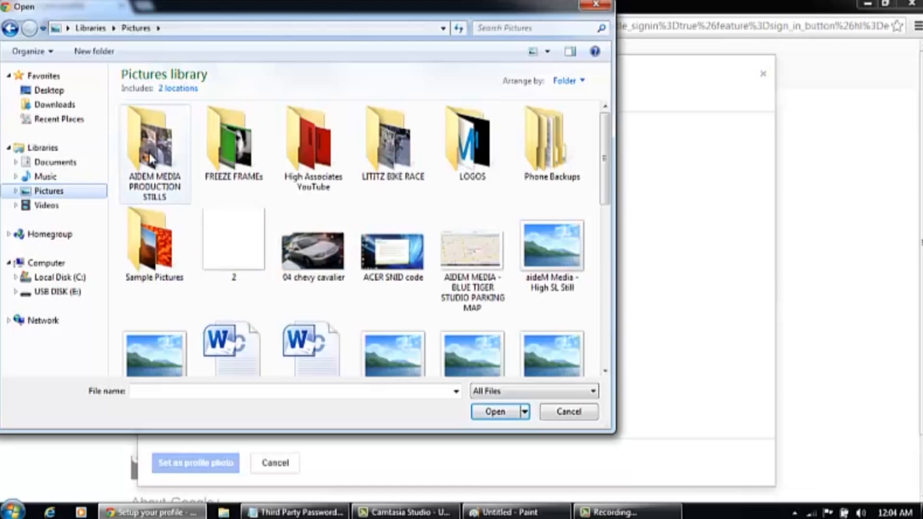
{"action": "double_click", "coordinate": [151, 158]}
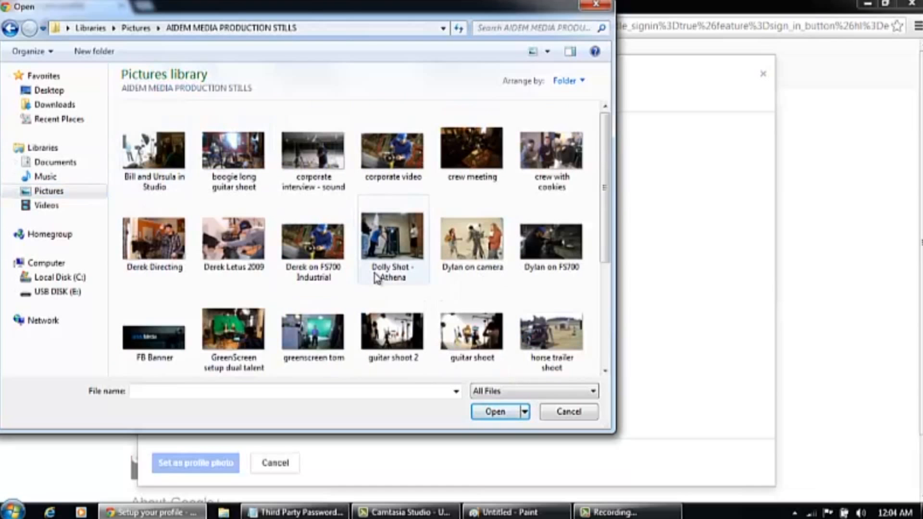
{"action": "left_click", "coordinate": [9, 30]}
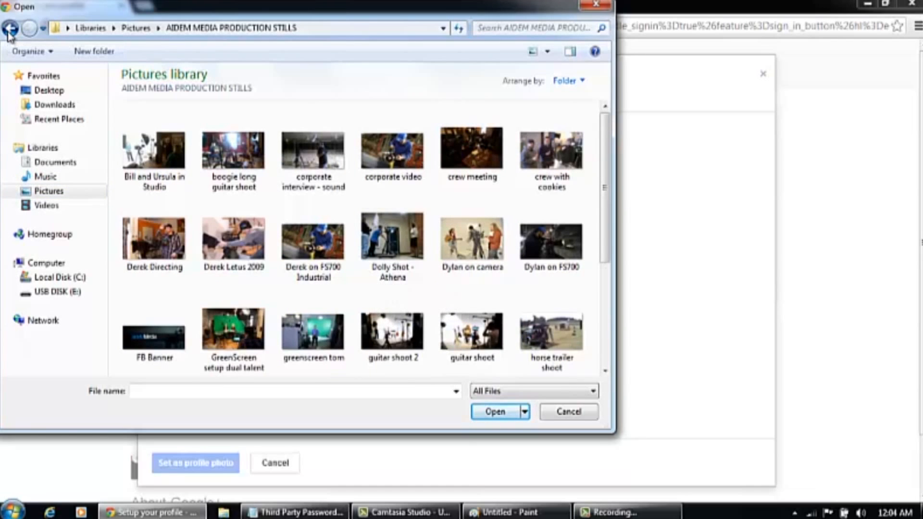
{"action": "scroll", "coordinate": [407, 318], "scroll_direction": "down", "scroll_amount": 2}
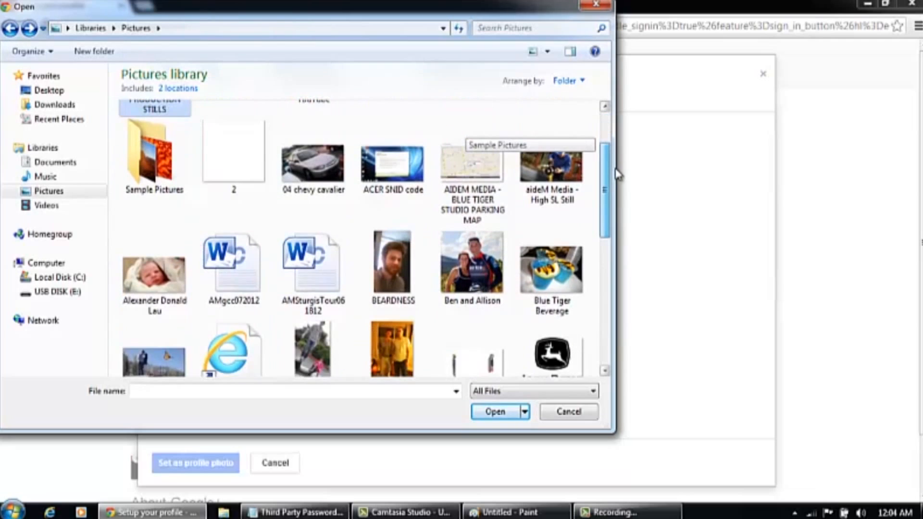
{"action": "double_click", "coordinate": [392, 293]}
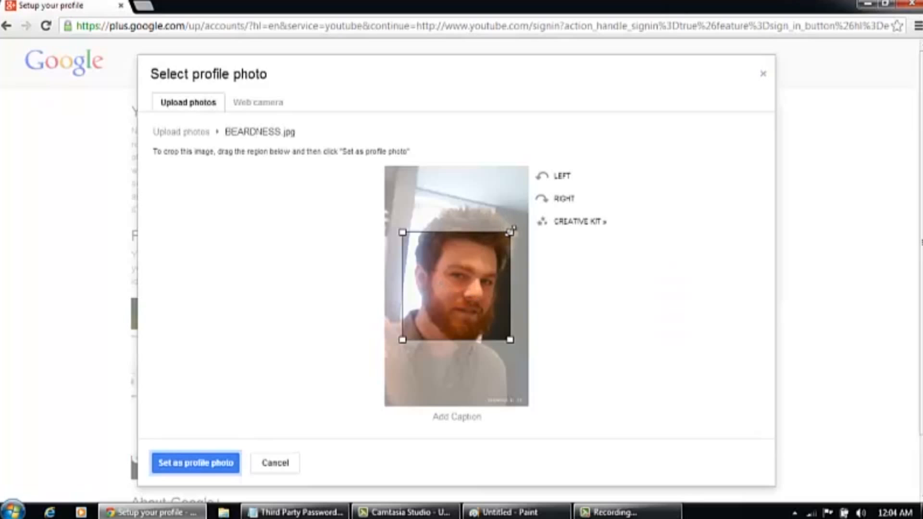
Widen the crop to the photo's edges and set it as the profile photo
{"action": "left_click_drag", "start_coordinate": [513, 215], "coordinate": [515, 192]}
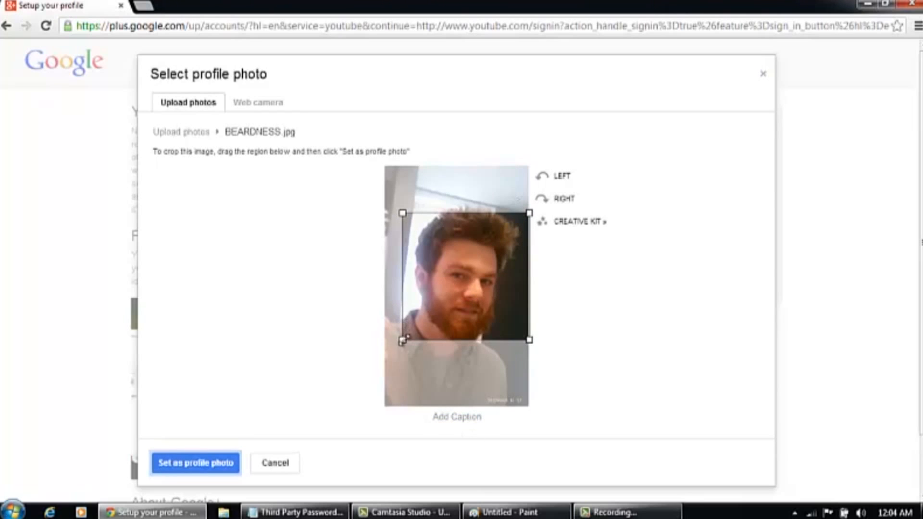
{"action": "left_click_drag", "start_coordinate": [402, 340], "coordinate": [390, 400]}
{"action": "left_click", "coordinate": [188, 462]}
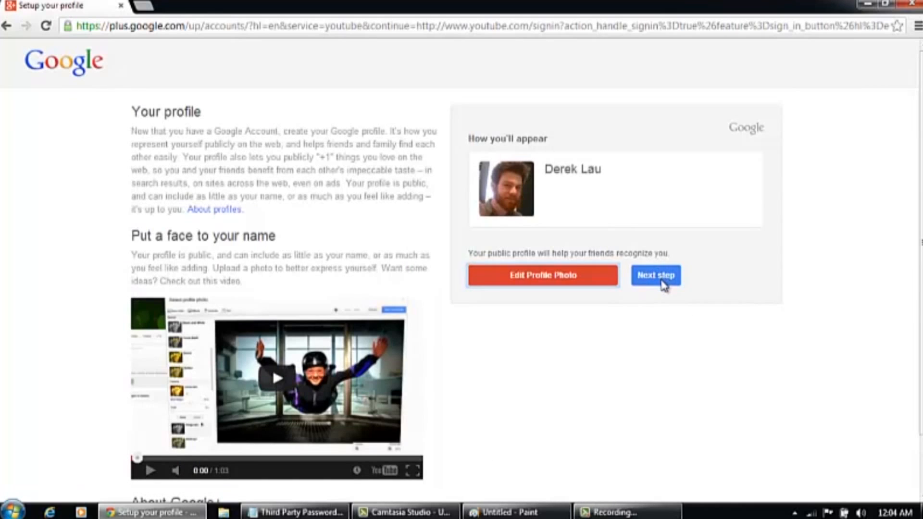
Finish profile setup, return to YouTube, and subscribe to all 16 recommended channels
{"action": "left_click", "coordinate": [663, 284]}
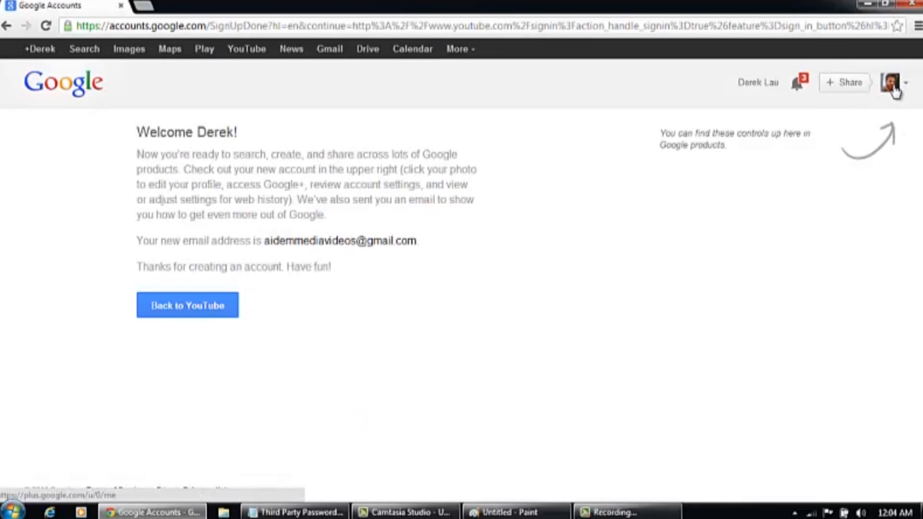
{"action": "left_click", "coordinate": [222, 313]}
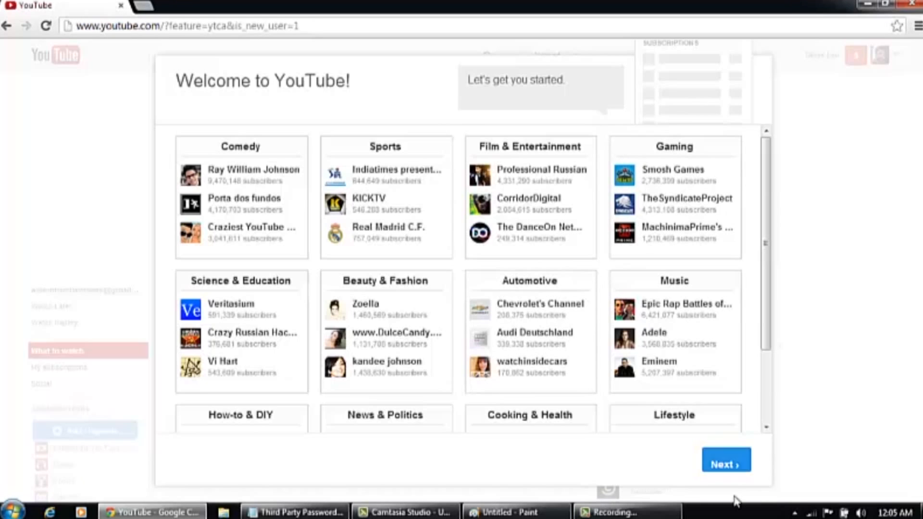
{"action": "left_click", "coordinate": [731, 464]}
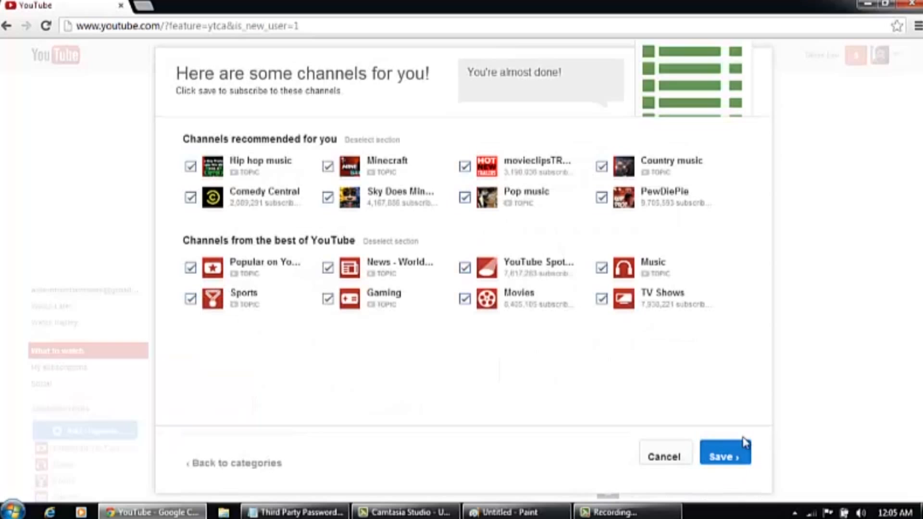
{"action": "left_click", "coordinate": [736, 456]}
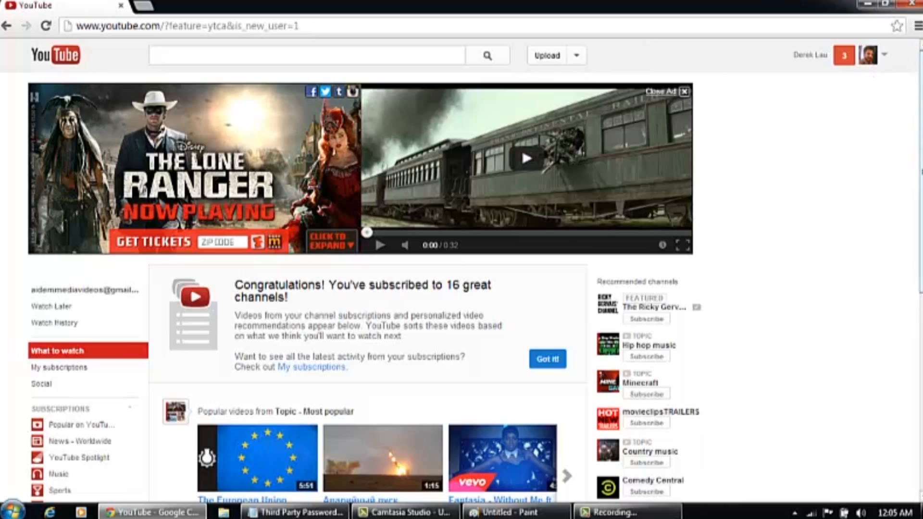
{"action": "scroll", "coordinate": [561, 463], "scroll_direction": "down", "scroll_amount": 3}
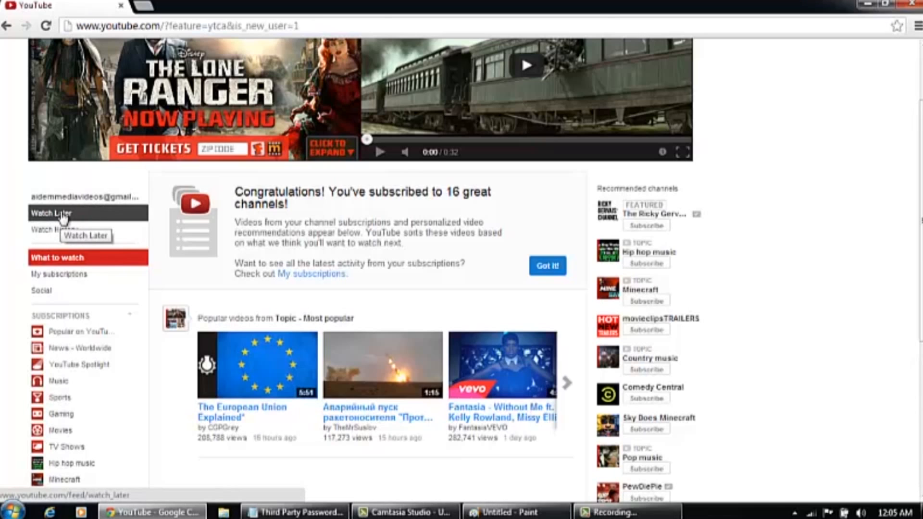
From the account menu next to the avatar, go to My channel
{"action": "scroll", "coordinate": [834, 103], "scroll_direction": "up", "scroll_amount": 2}
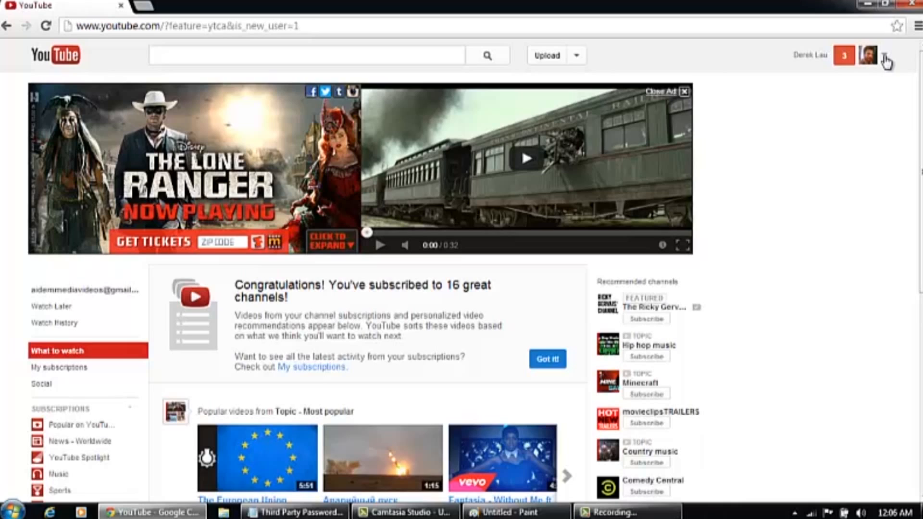
{"action": "left_click", "coordinate": [884, 56]}
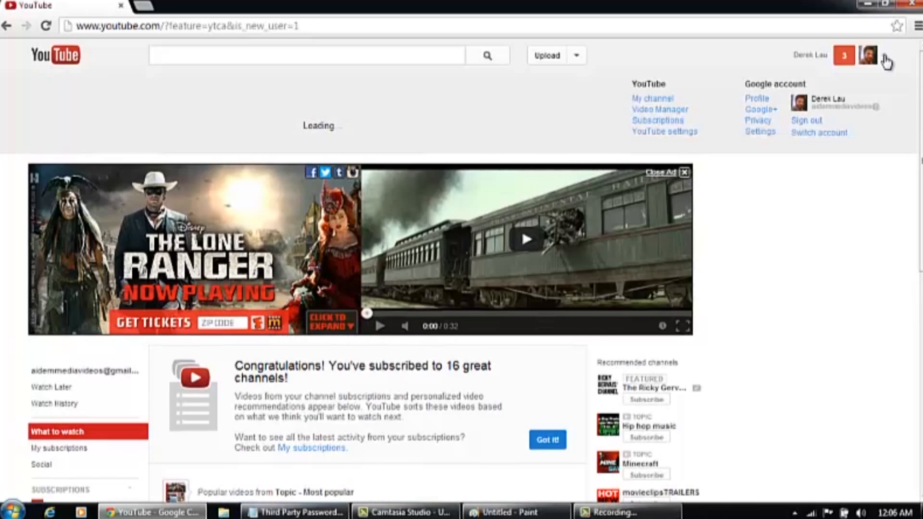
{"action": "left_click", "coordinate": [885, 56]}
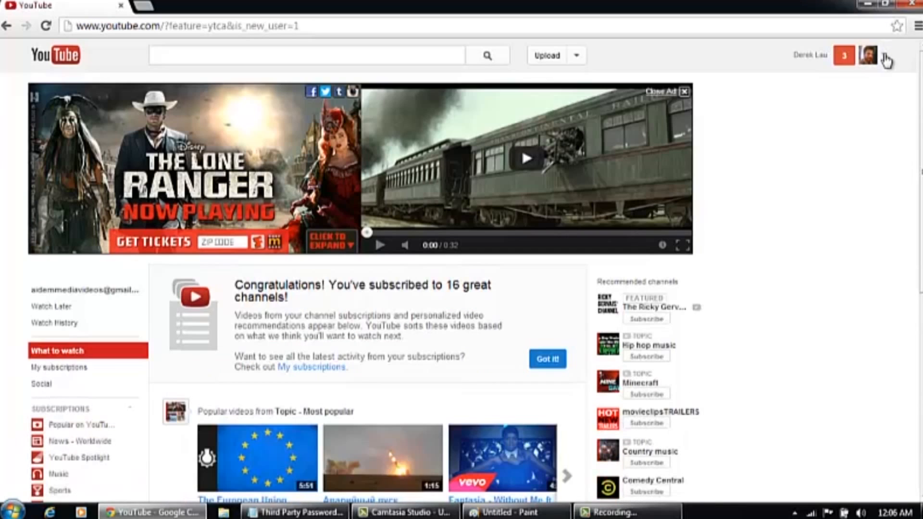
{"action": "left_click", "coordinate": [886, 60]}
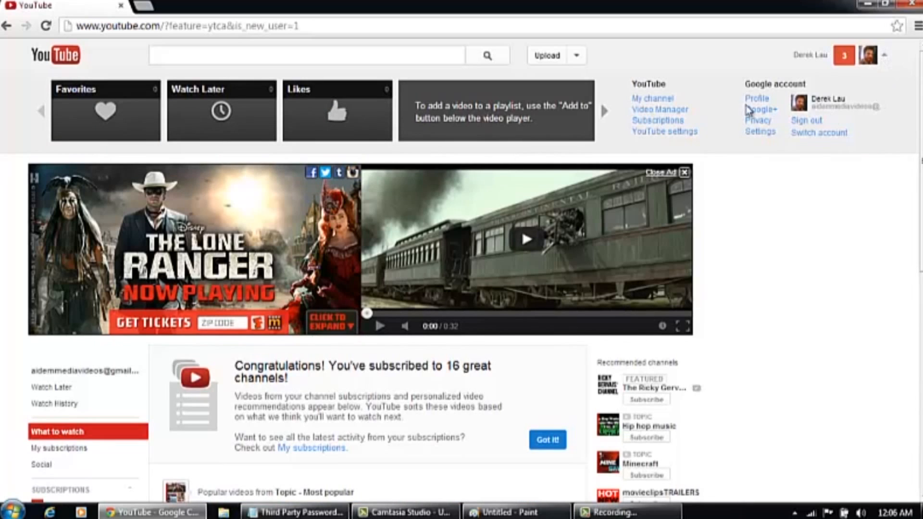
{"action": "left_click", "coordinate": [886, 58]}
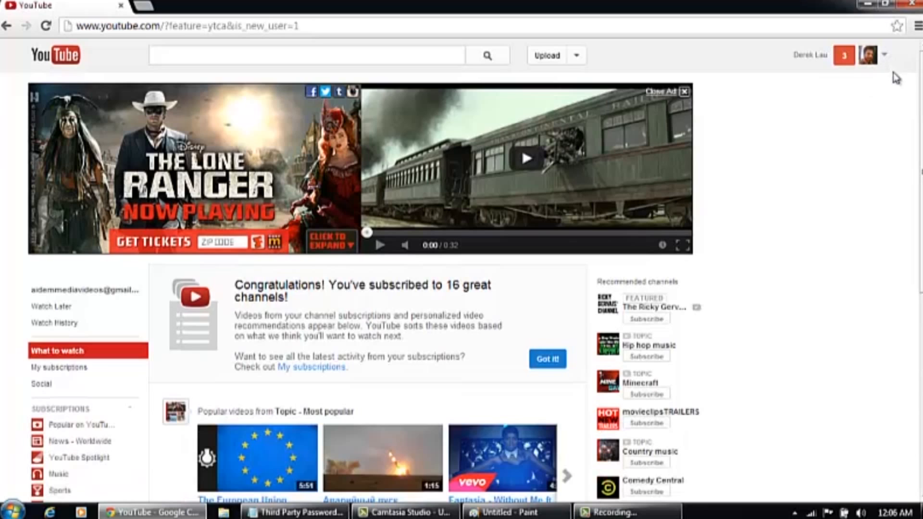
{"action": "left_click", "coordinate": [886, 58]}
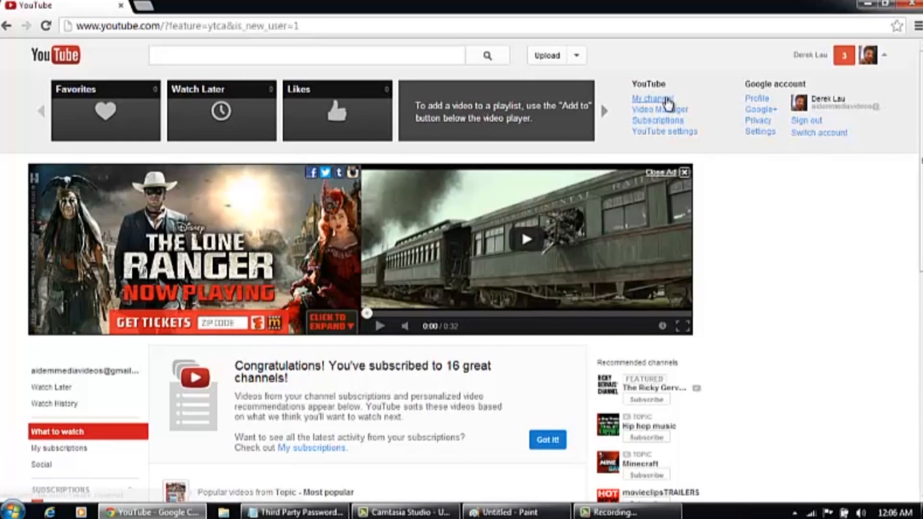
{"action": "left_click", "coordinate": [665, 98]}
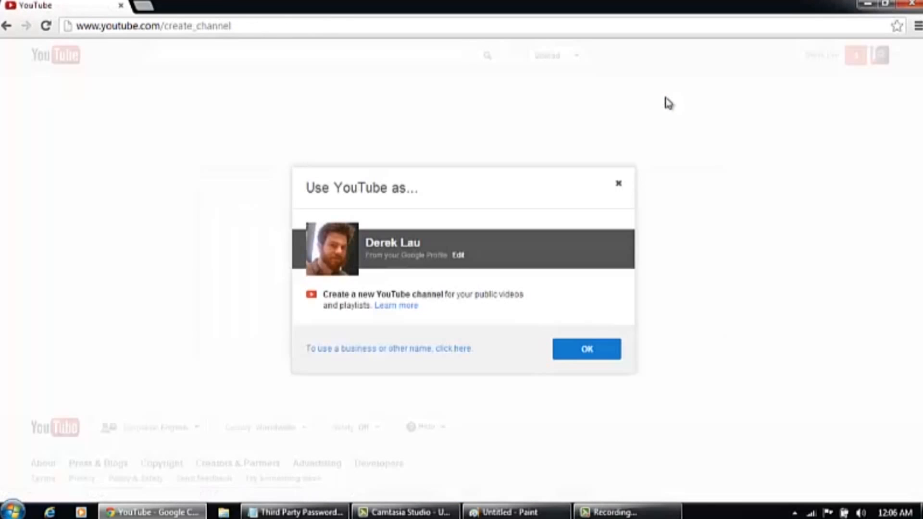
Back out of the Google+ profile editor, welcome tour and people-visibility dialog
{"action": "left_click", "coordinate": [458, 256]}
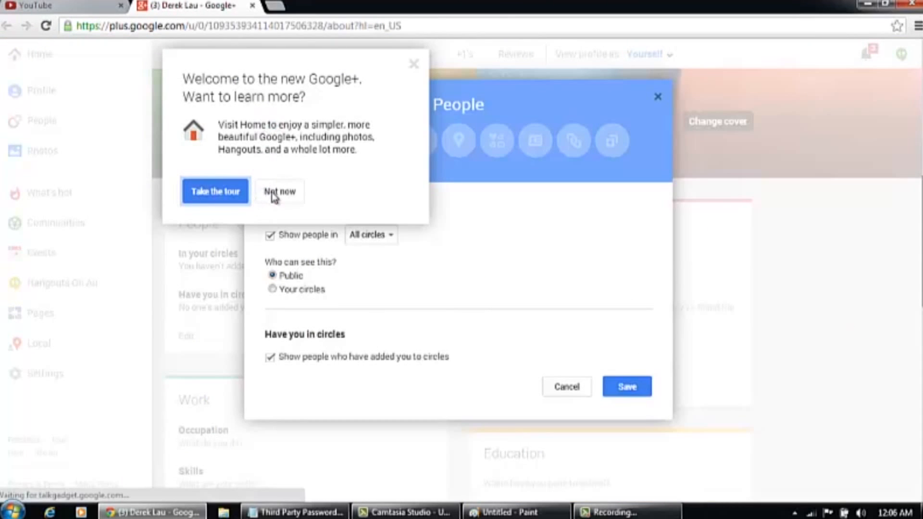
{"action": "left_click", "coordinate": [277, 192]}
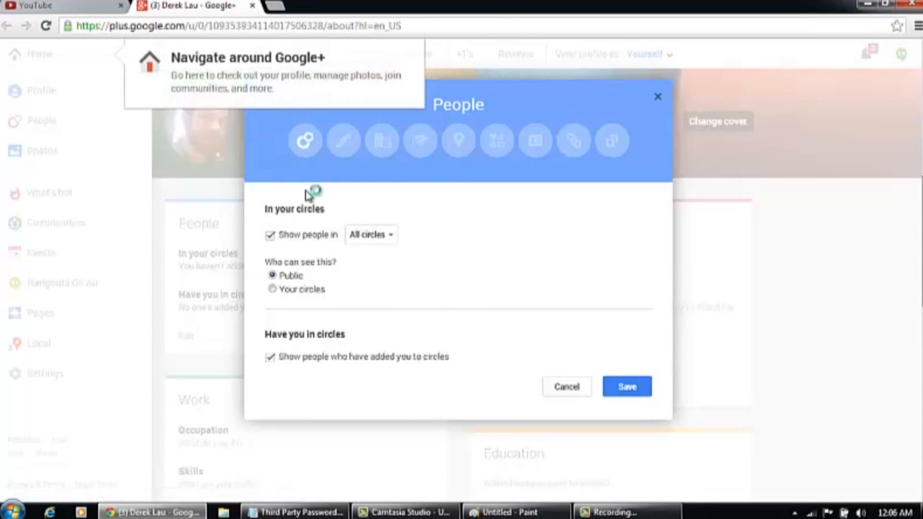
{"action": "left_click", "coordinate": [567, 388]}
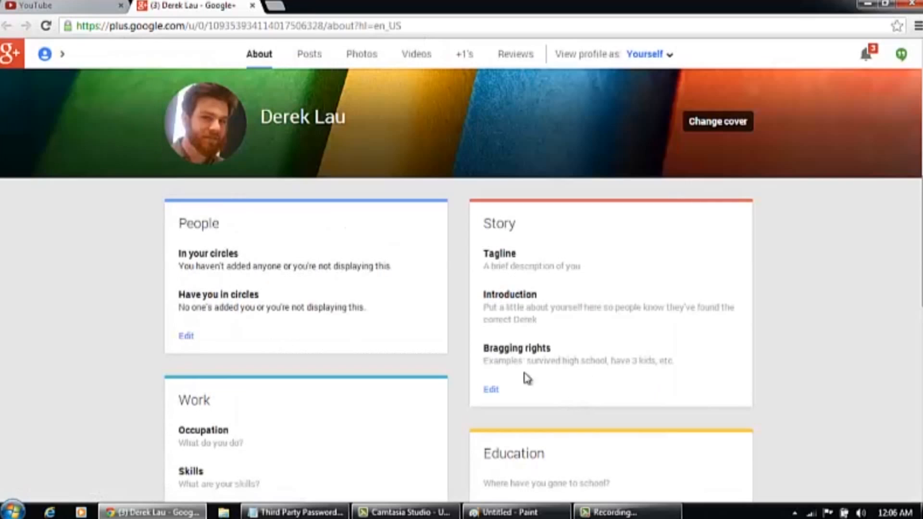
{"action": "left_click", "coordinate": [252, 6]}
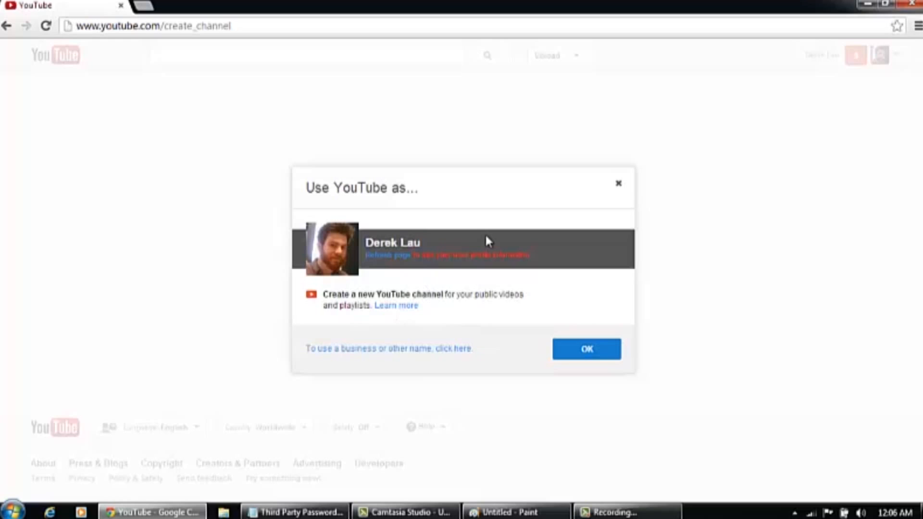
Use a business name instead and create the channel as 'aideMMediaVideos'
{"action": "left_click", "coordinate": [401, 358]}
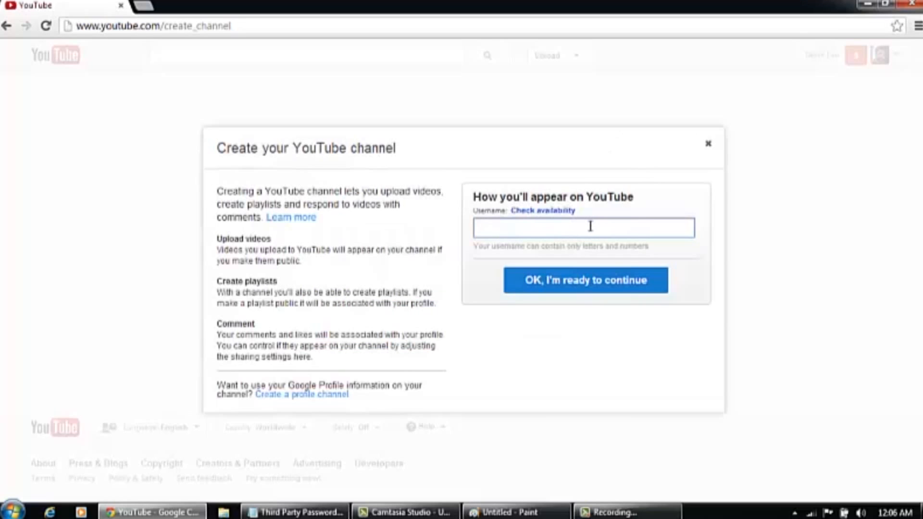
{"action": "type", "text": "aideMMedia"}
{"action": "type", "text": "Videos"}
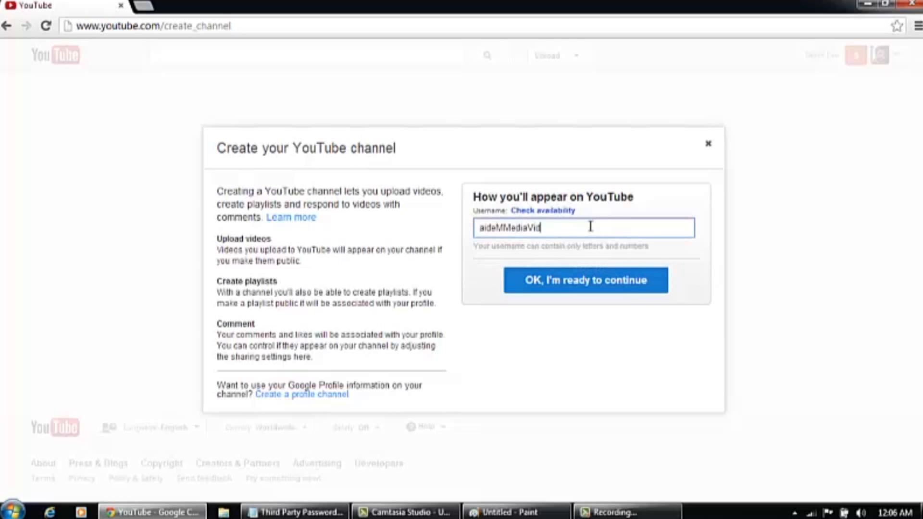
{"action": "left_click", "coordinate": [623, 276]}
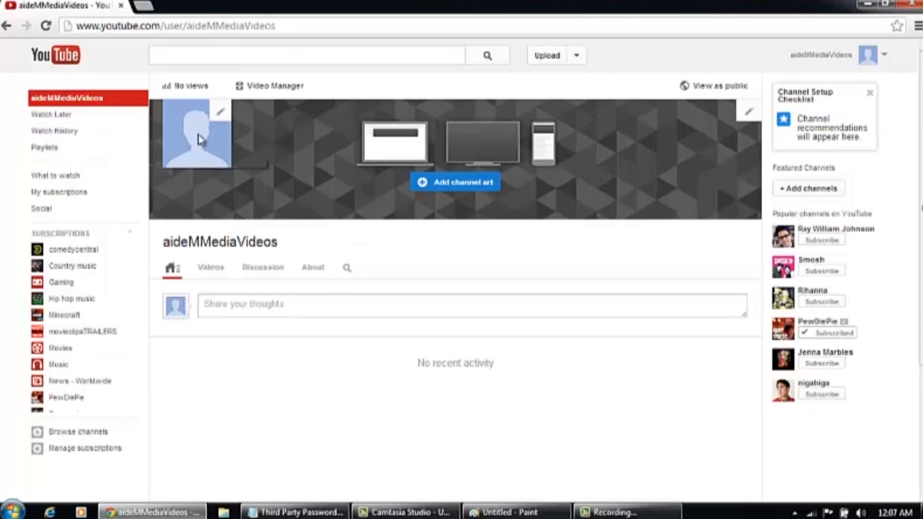
Upload LOGOS > aidem favicon large4.jpg as the channel icon and save the change
{"action": "left_click", "coordinate": [222, 115]}
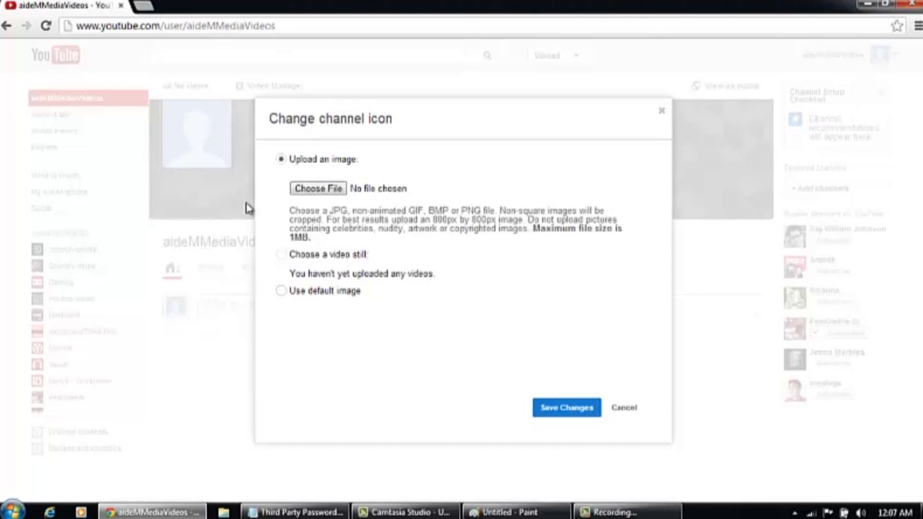
{"action": "left_click", "coordinate": [318, 188]}
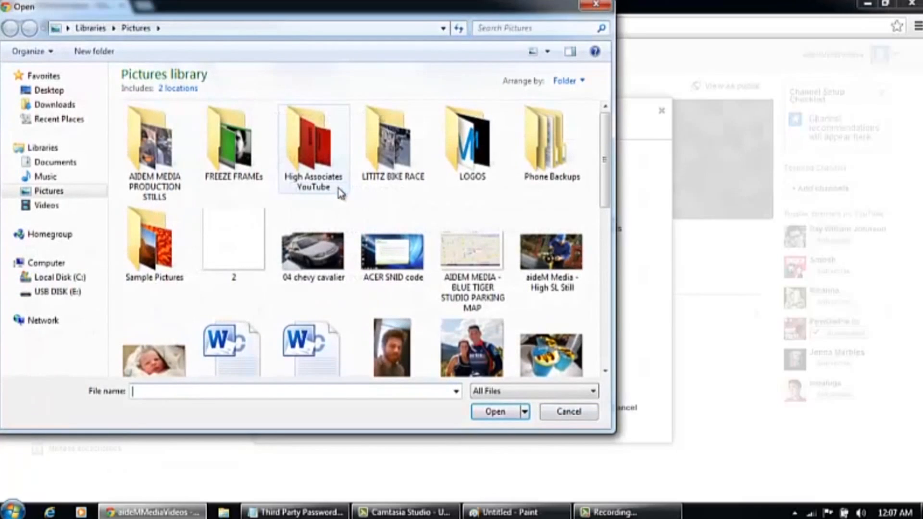
{"action": "double_click", "coordinate": [499, 190]}
{"action": "left_click", "coordinate": [327, 141]}
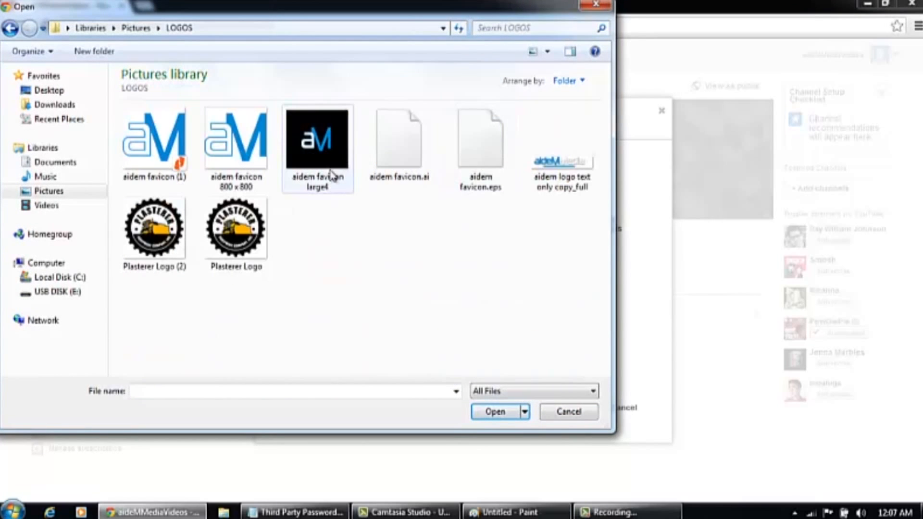
{"action": "double_click", "coordinate": [327, 141]}
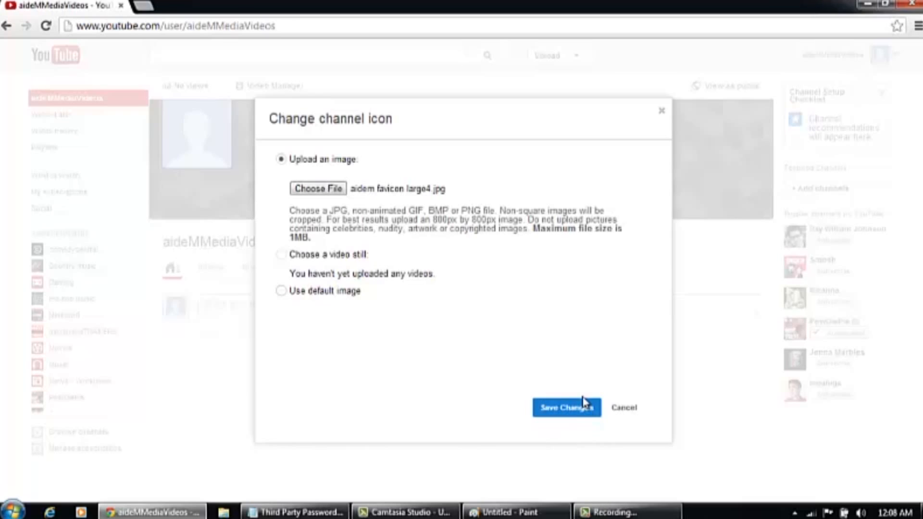
{"action": "left_click", "coordinate": [585, 417]}
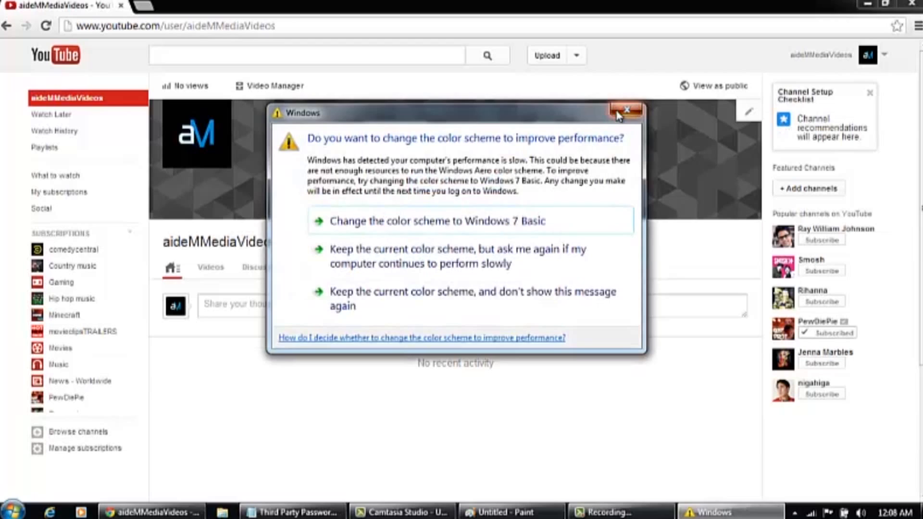
{"action": "left_click", "coordinate": [621, 115]}
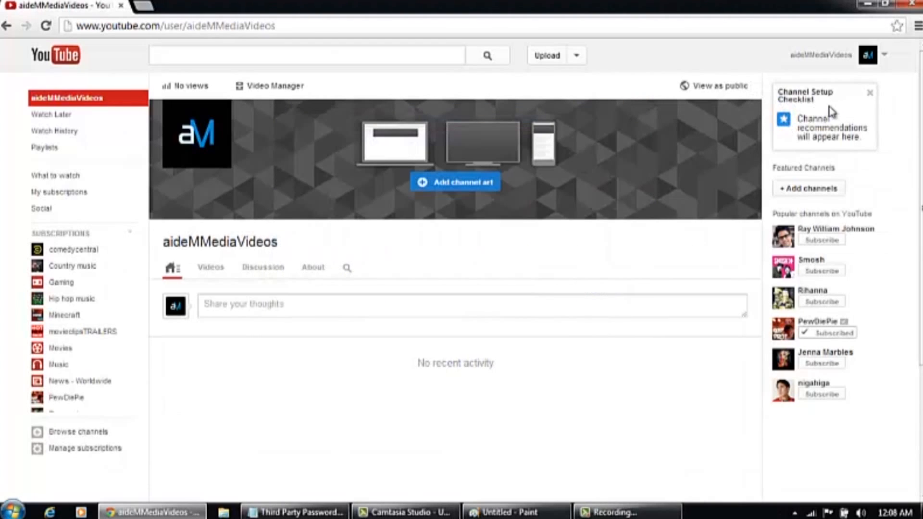
On the About page, begin the description: 'aideM Media Solutions is a video production company located in'
{"action": "left_click", "coordinate": [869, 92]}
{"action": "left_click", "coordinate": [316, 268]}
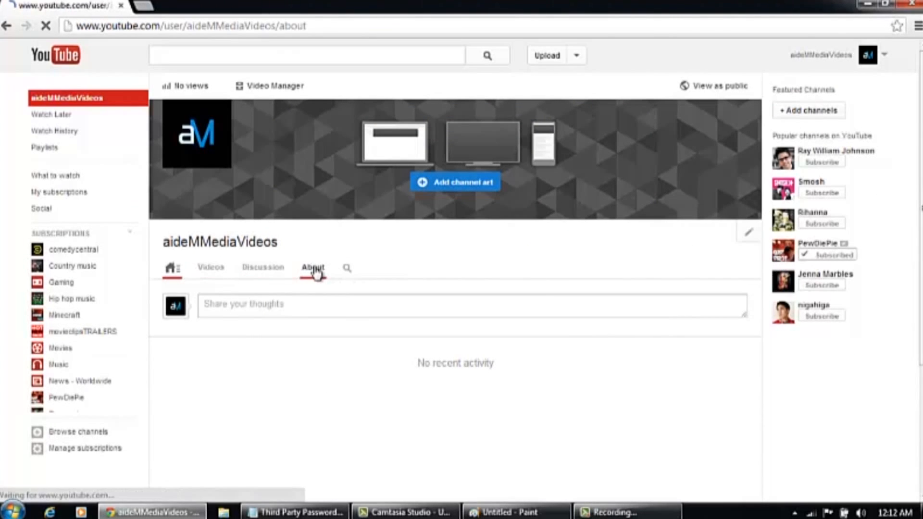
{"action": "left_click", "coordinate": [250, 304]}
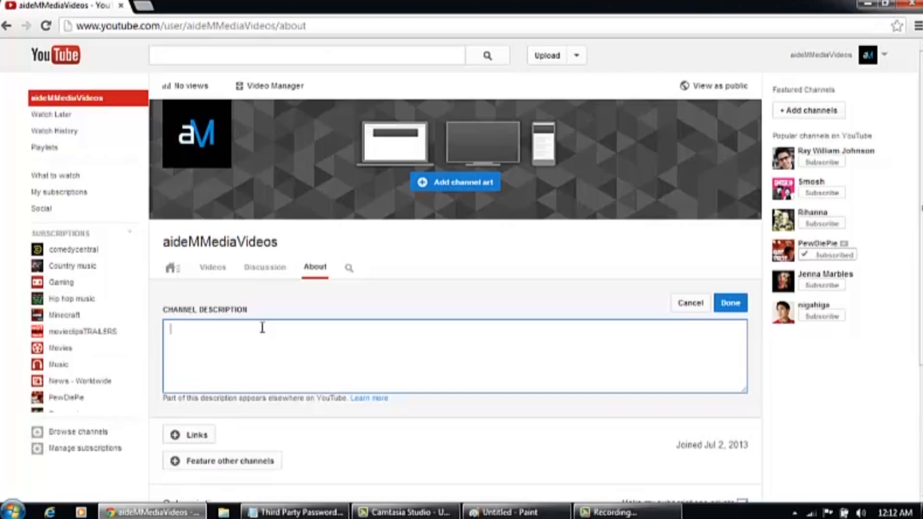
{"action": "type", "text": "aideM Media Solut"}
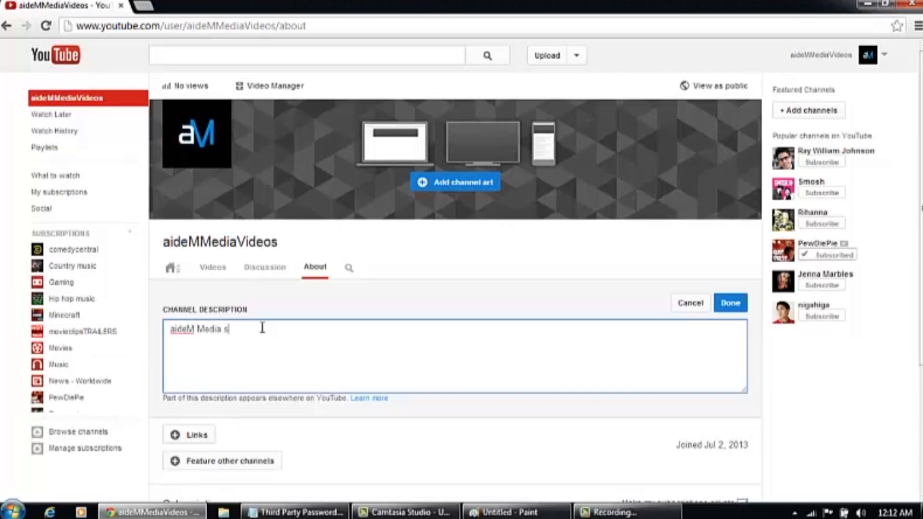
{"action": "type", "text": "ions is a video production compna"}
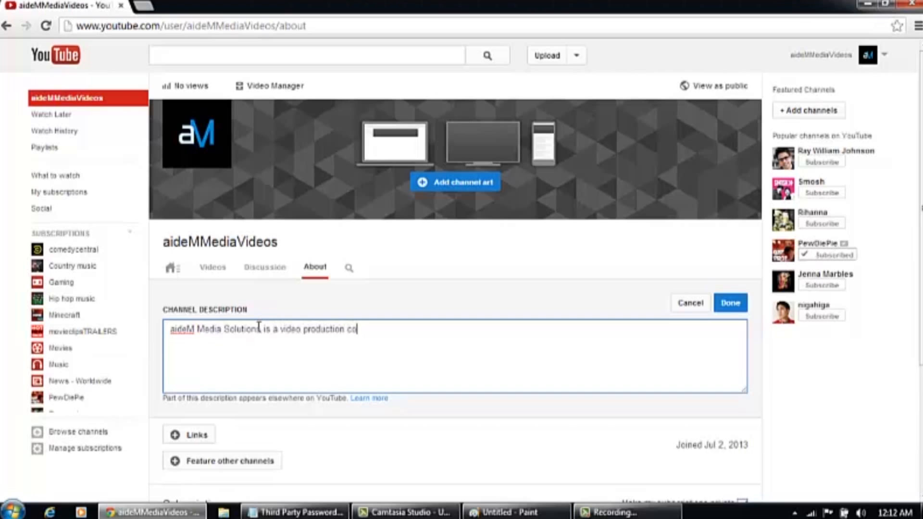
{"action": "key", "text": "BackSpace"}
{"action": "key", "text": "BackSpace"}
{"action": "type", "text": "ny located in"}
Fix stray letters and finish with 'Lancaster PA. We help you tell a better story with video. Check out our playlists'
{"action": "left_click", "coordinate": [247, 331]}
{"action": "type", "text": "La"}
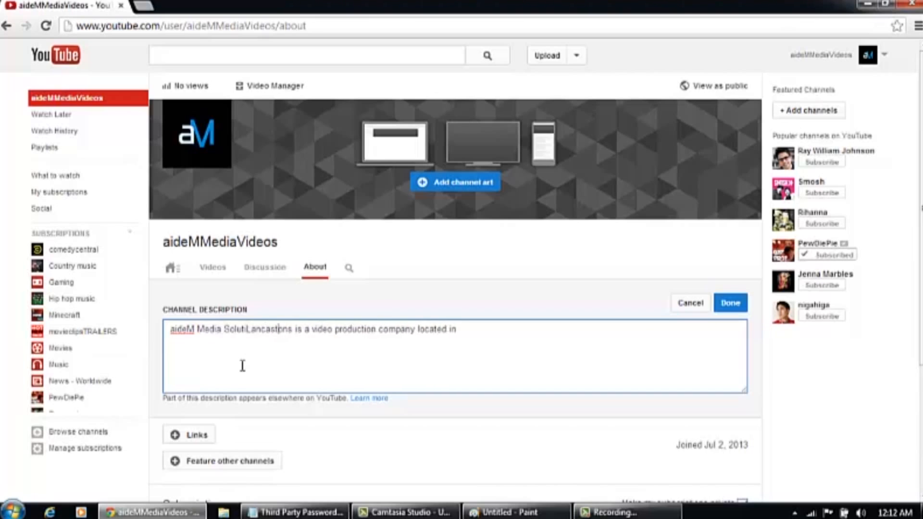
{"action": "key", "text": "BackSpace"}
{"action": "key", "text": "BackSpace"}
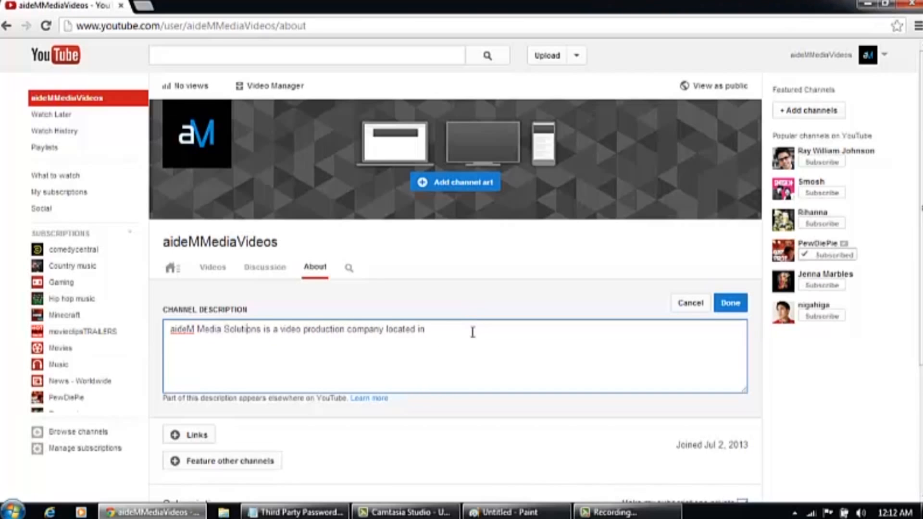
{"action": "type", "text": "Lancaster PA. We help"}
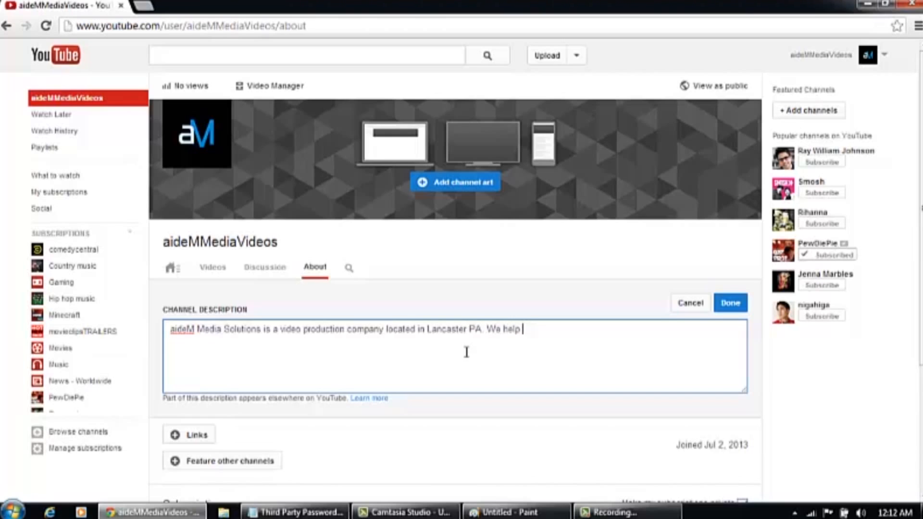
{"action": "type", "text": " you tell a better story with"}
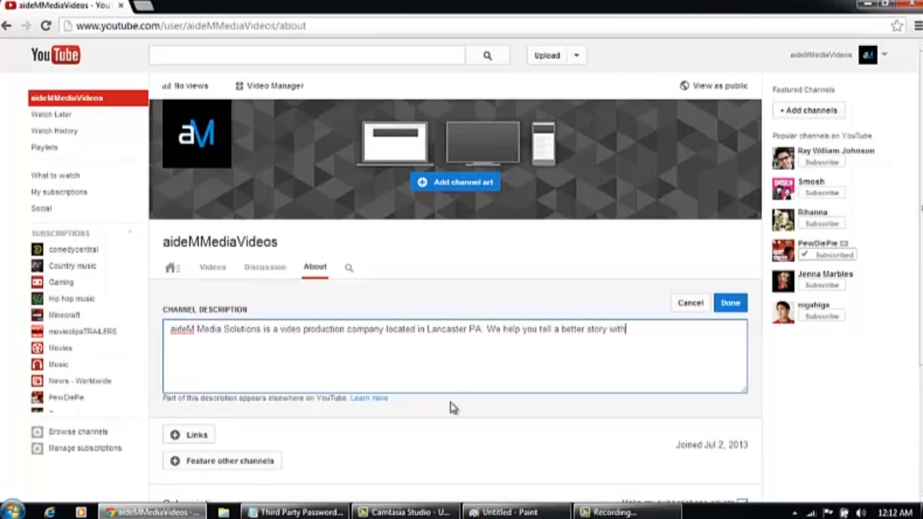
{"action": "type", "text": " vIDEO. Check out our play"}
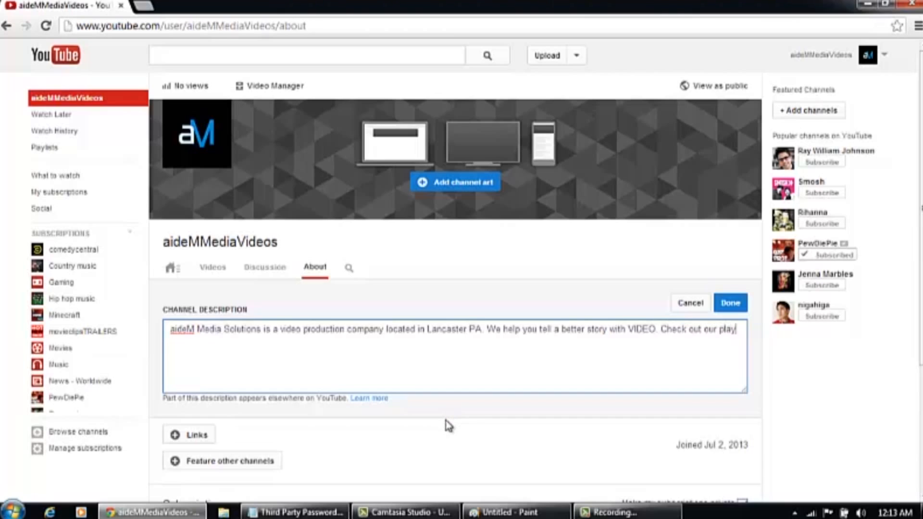
{"action": "type", "text": "lists!s "}
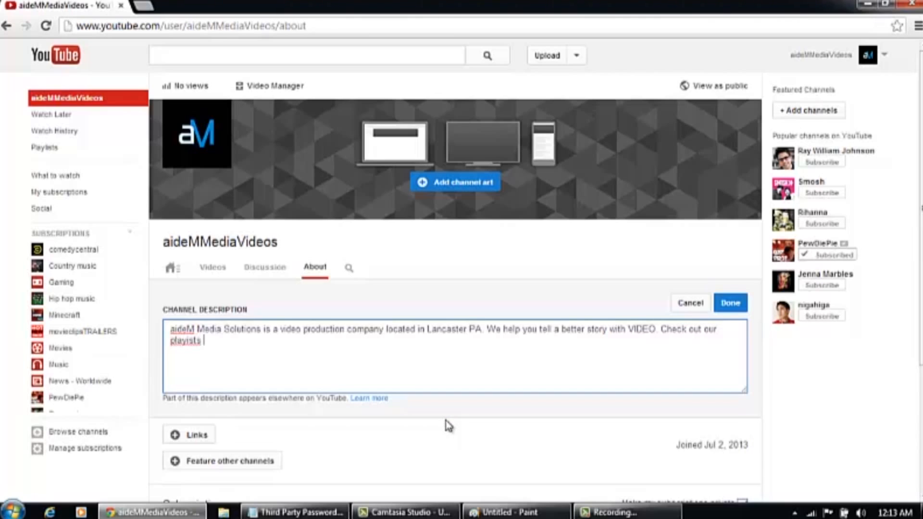
{"action": "type", "text": "of tips, titorials, testimonials and our va"}
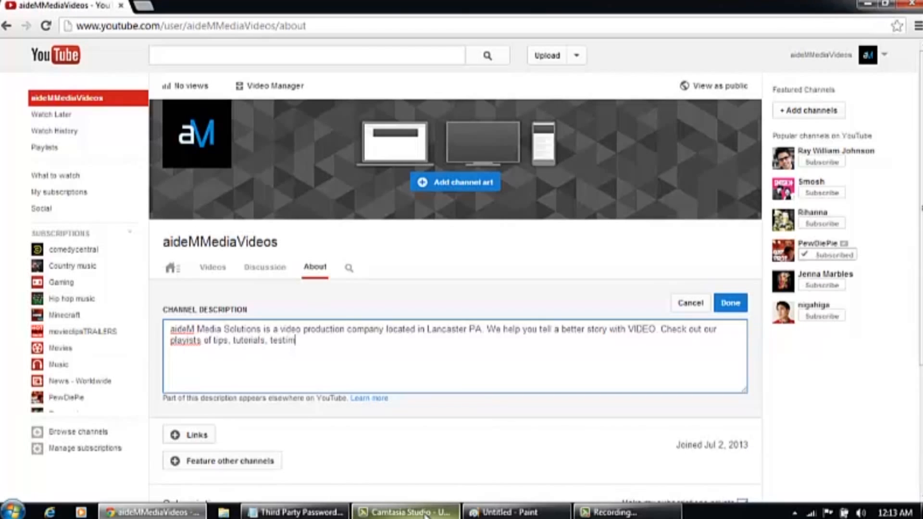
{"action": "type", "text": "rious "}
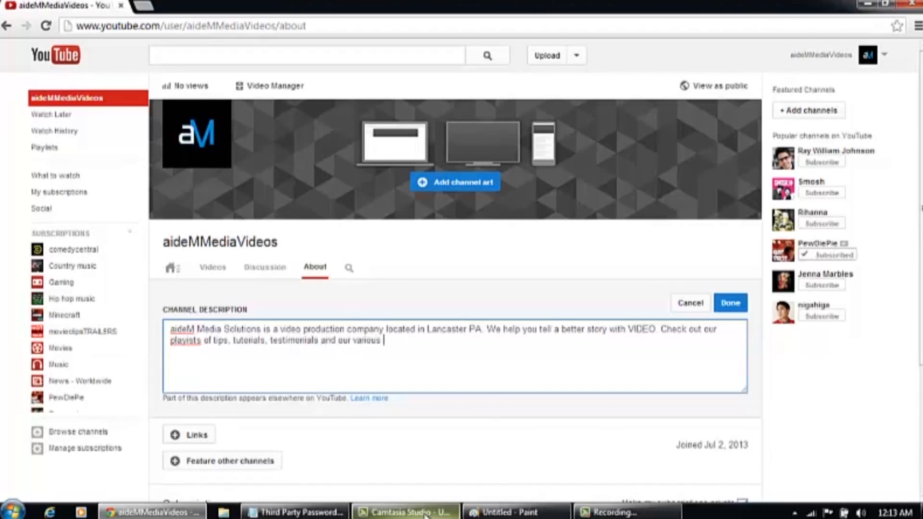
{"action": "type", "text": "video"}
{"action": "left_click", "coordinate": [425, 513]}
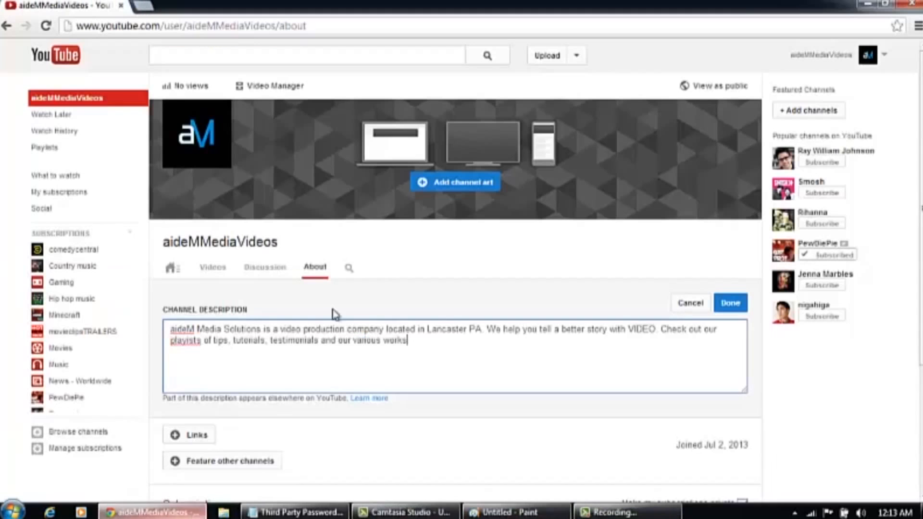
{"action": "left_click", "coordinate": [197, 510]}
{"action": "key", "text": "BackSpace"}
{"action": "key", "text": "BackSpace"}
{"action": "key", "text": "BackSpace"}
{"action": "key", "text": "BackSpace"}
{"action": "key", "text": "BackSpace"}
{"action": "key", "text": "BackSpace"}
{"action": "key", "text": "BackSpace"}
{"action": "key", "text": "BackSpace"}
{"action": "key", "text": "BackSpace"}
{"action": "key", "text": "BackSpace"}
{"action": "key", "text": "BackSpace"}
{"action": "key", "text": "BackSpace"}
{"action": "key", "text": "BackSpace"}
{"action": "key", "text": "BackSpace"}
{"action": "key", "text": "BackSpace"}
{"action": "key", "text": "BackSpace"}
{"action": "type", "text": "other videos he helped created"}
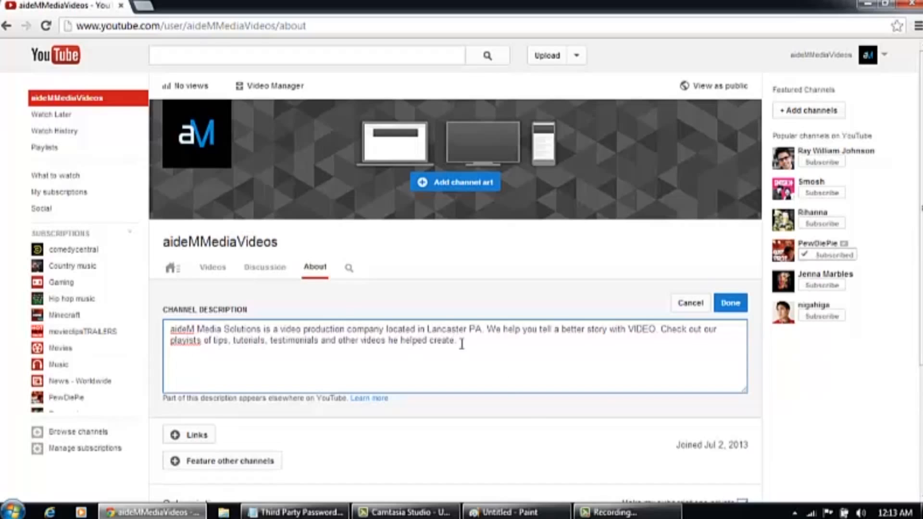
{"action": "left_click", "coordinate": [731, 305]}
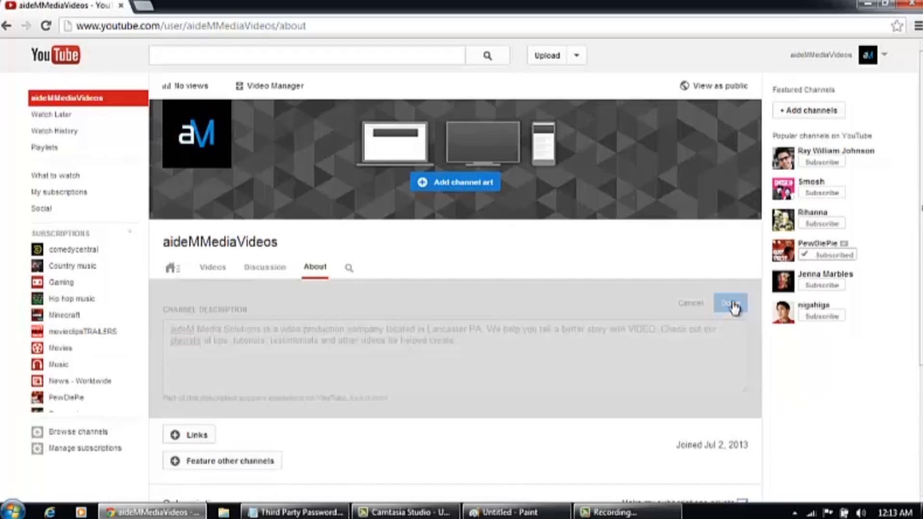
{"action": "left_click", "coordinate": [192, 342]}
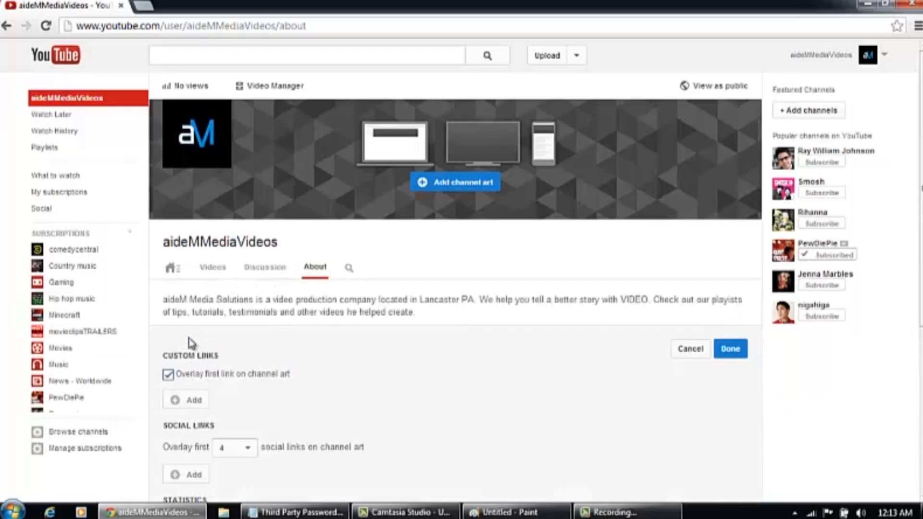
{"action": "scroll", "coordinate": [749, 274], "scroll_direction": "down", "scroll_amount": 3}
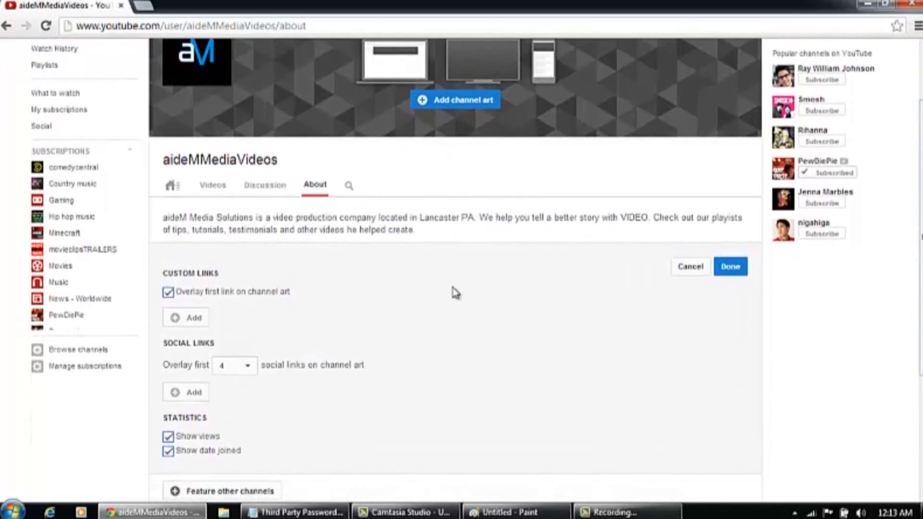
{"action": "left_click", "coordinate": [192, 318]}
{"action": "left_click", "coordinate": [219, 316]}
{"action": "type", "text": "aide"}
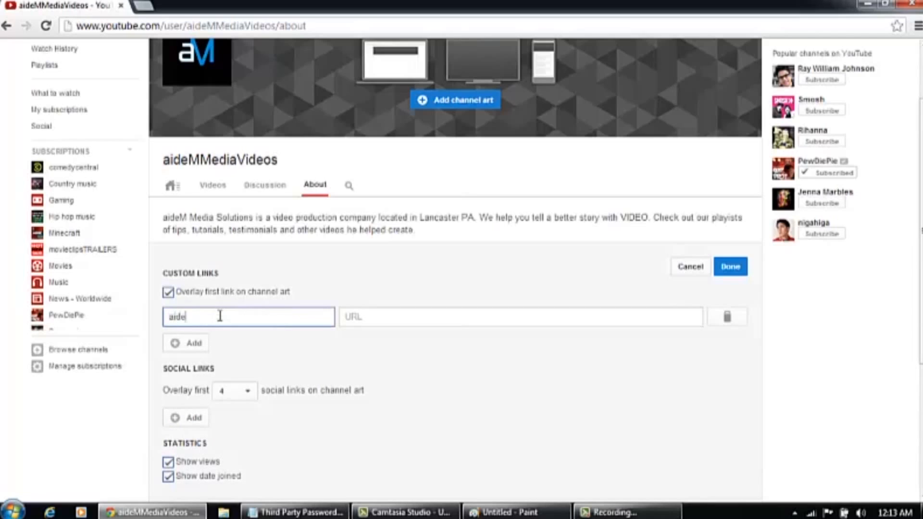
{"action": "type", "text": "M Meed Website"}
{"action": "key", "text": "Tab"}
{"action": "type", "text": "http://www.aidemsolutions.com"}
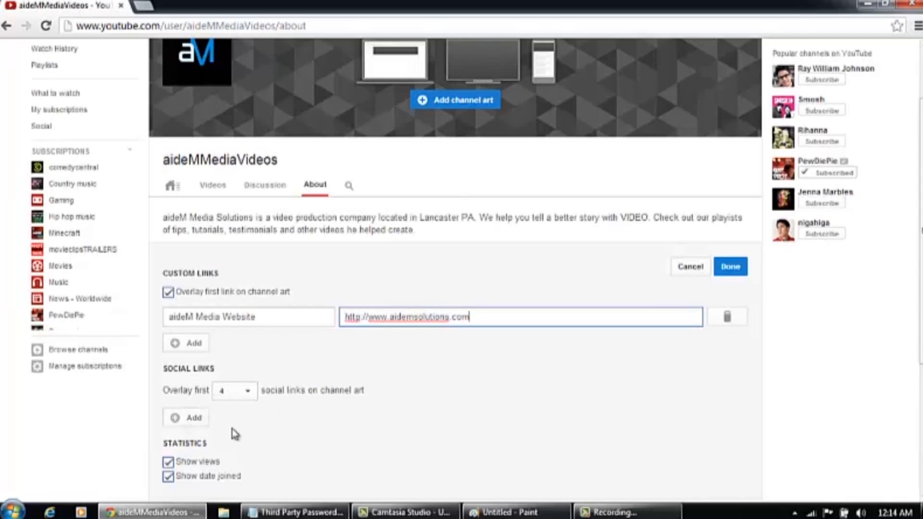
Add a Facebook social link to facebook.com/aidemmedia and start a featured channels section
{"action": "left_click", "coordinate": [195, 418]}
{"action": "left_click", "coordinate": [217, 421]}
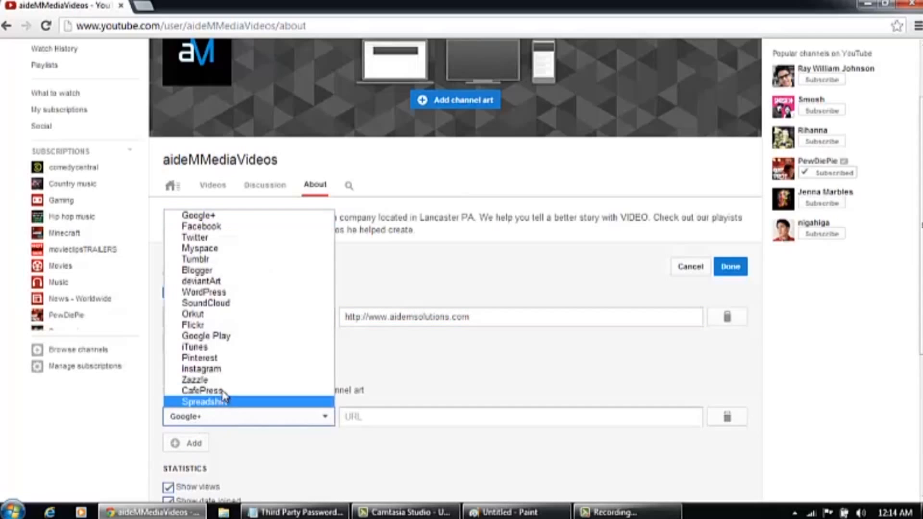
{"action": "left_click", "coordinate": [232, 227]}
{"action": "key", "text": "Tab"}
{"action": "type", "text": "facebook.com/aidemmedia"}
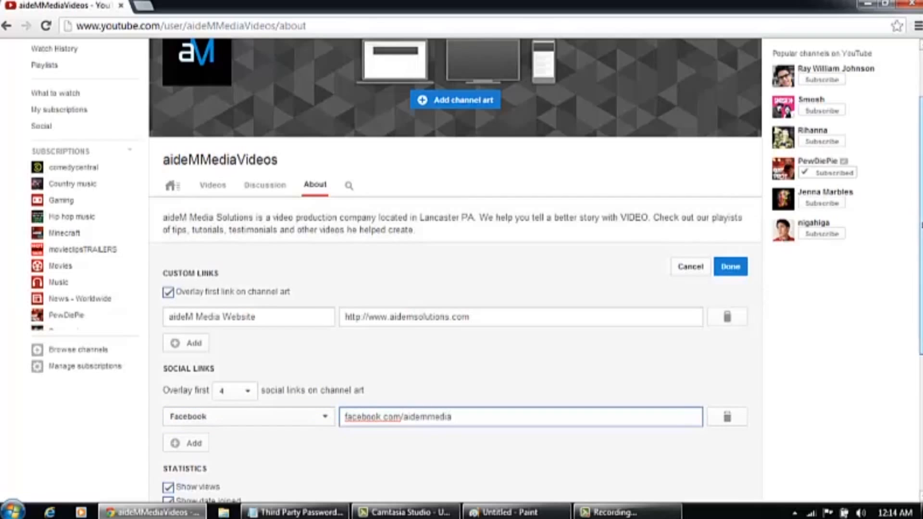
{"action": "scroll", "coordinate": [461, 269], "scroll_direction": "down", "scroll_amount": 2}
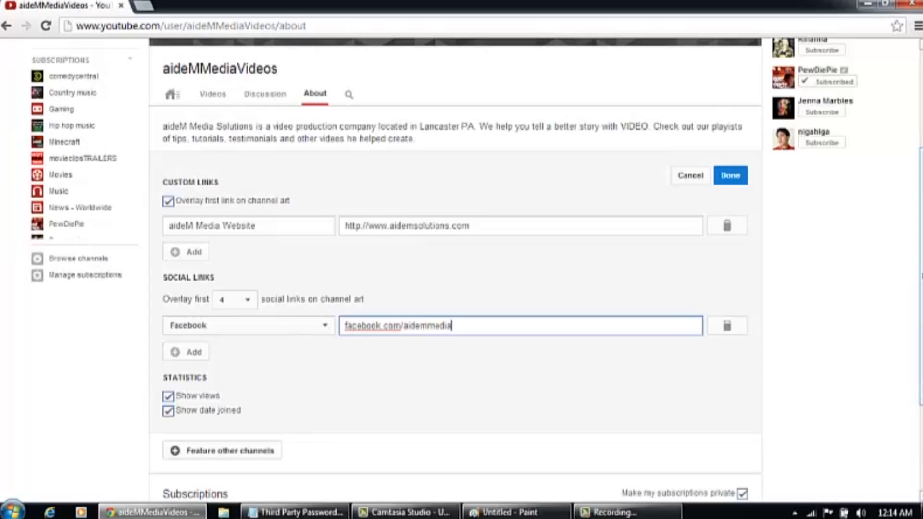
{"action": "scroll", "coordinate": [55, 434], "scroll_direction": "down", "scroll_amount": 1}
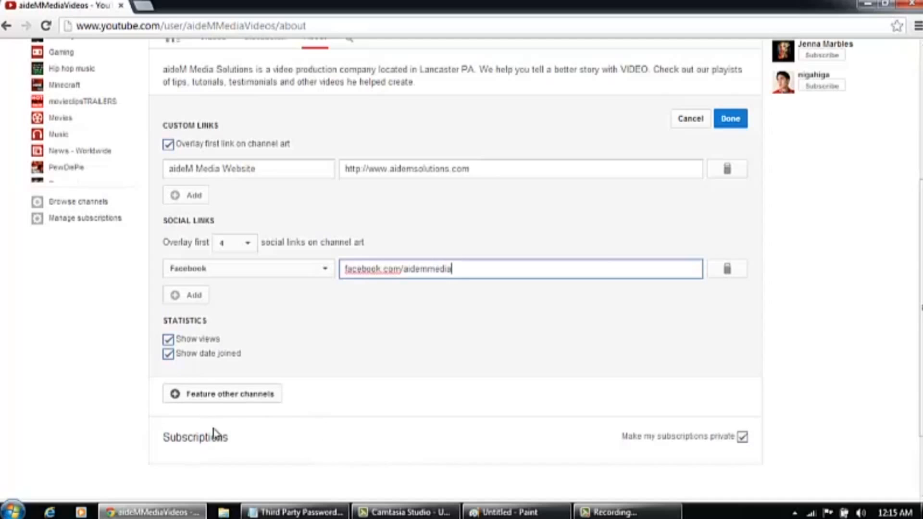
{"action": "left_click", "coordinate": [239, 405]}
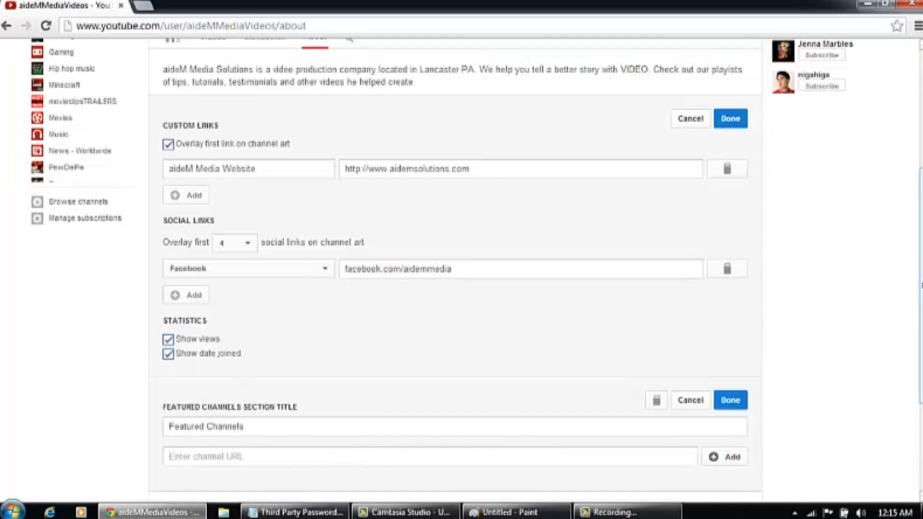
Rename the featured section to 'Video Tour' and add youtube.com/videotourpa to it
{"action": "scroll", "coordinate": [245, 399], "scroll_direction": "down", "scroll_amount": 1}
{"action": "scroll", "coordinate": [308, 335], "scroll_direction": "down", "scroll_amount": 2}
{"action": "left_click_drag", "start_coordinate": [308, 335], "coordinate": [82, 352]}
{"action": "type", "text": "Video Tour"}
{"action": "left_click", "coordinate": [188, 362]}
{"action": "type", "text": "youtube.com/videotourpa"}
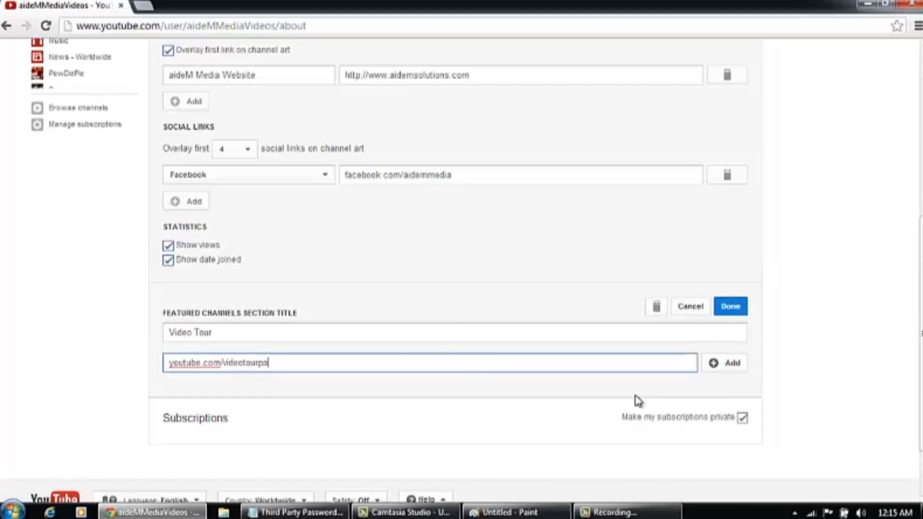
{"action": "left_click", "coordinate": [725, 364]}
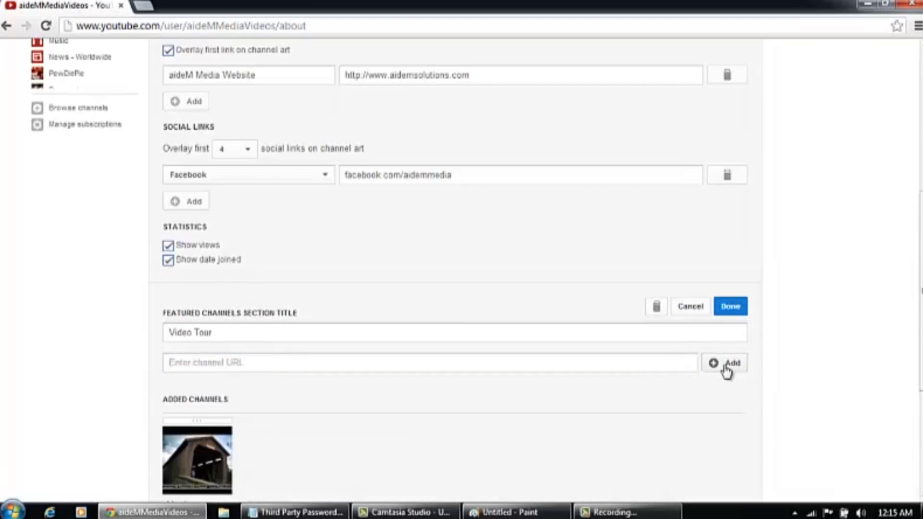
Leave 'Make my subscriptions private' checked after toggling it
{"action": "scroll", "coordinate": [725, 365], "scroll_direction": "down", "scroll_amount": 2}
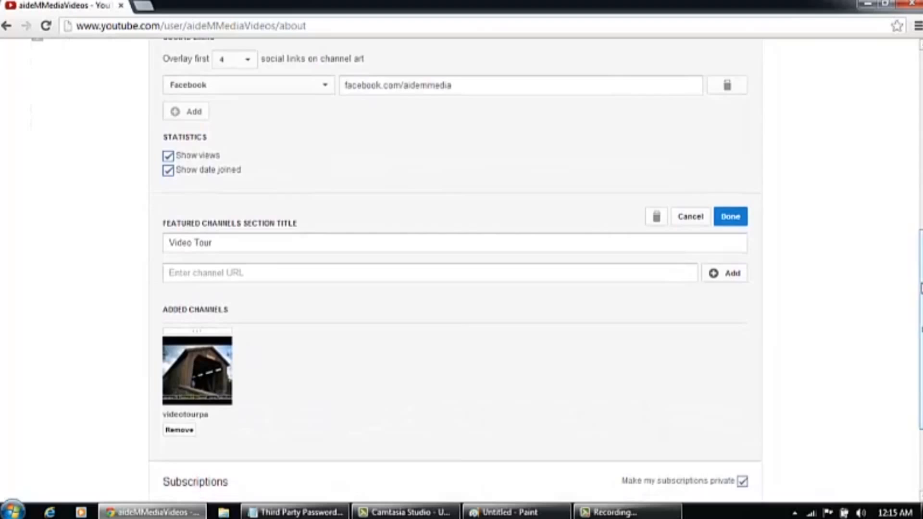
{"action": "scroll", "coordinate": [462, 289], "scroll_direction": "down", "scroll_amount": 3}
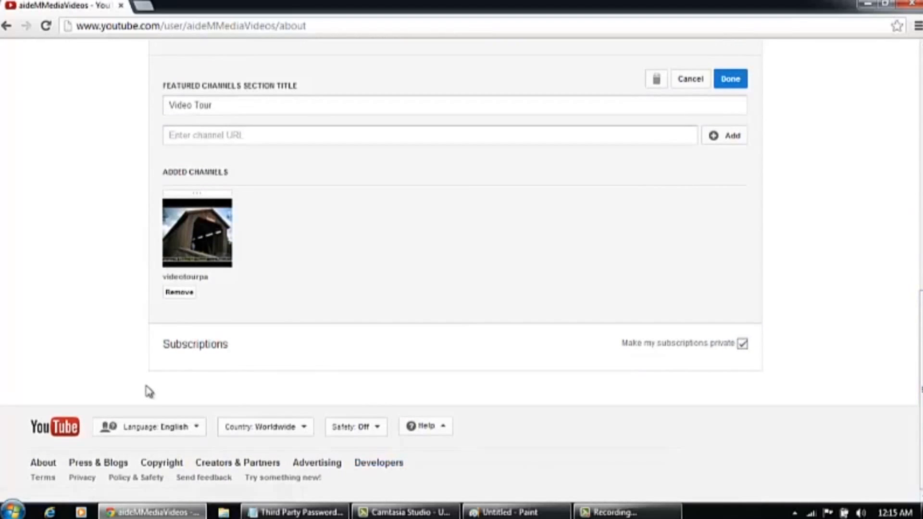
{"action": "left_click", "coordinate": [742, 344]}
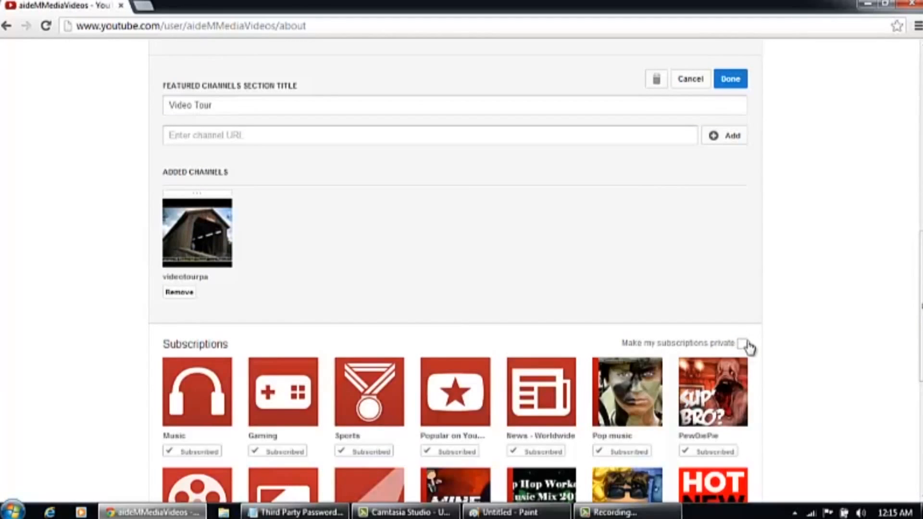
{"action": "left_click", "coordinate": [742, 343]}
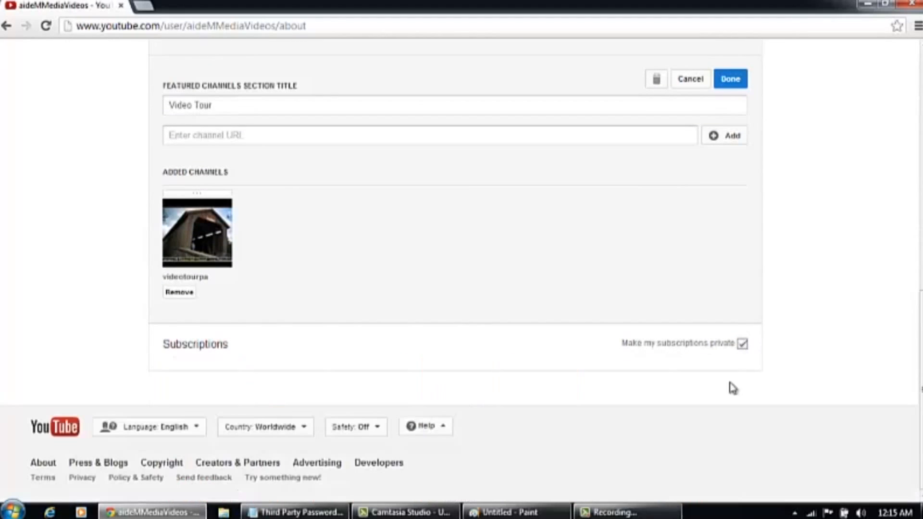
{"action": "left_click", "coordinate": [743, 344]}
{"action": "scroll", "coordinate": [743, 351], "scroll_direction": "down", "scroll_amount": 4}
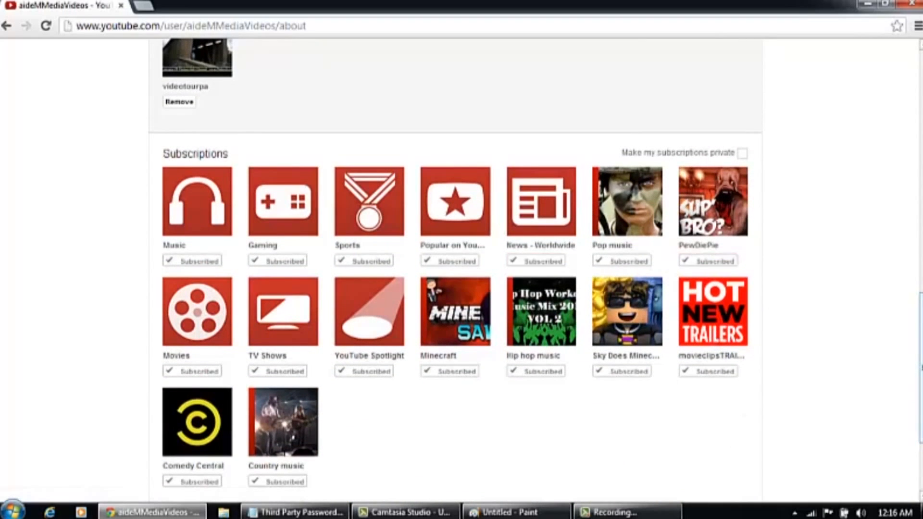
{"action": "left_click_drag", "start_coordinate": [921, 368], "coordinate": [921, 347]}
{"action": "scroll", "coordinate": [736, 294], "scroll_direction": "up", "scroll_amount": 2}
{"action": "left_click", "coordinate": [742, 293]}
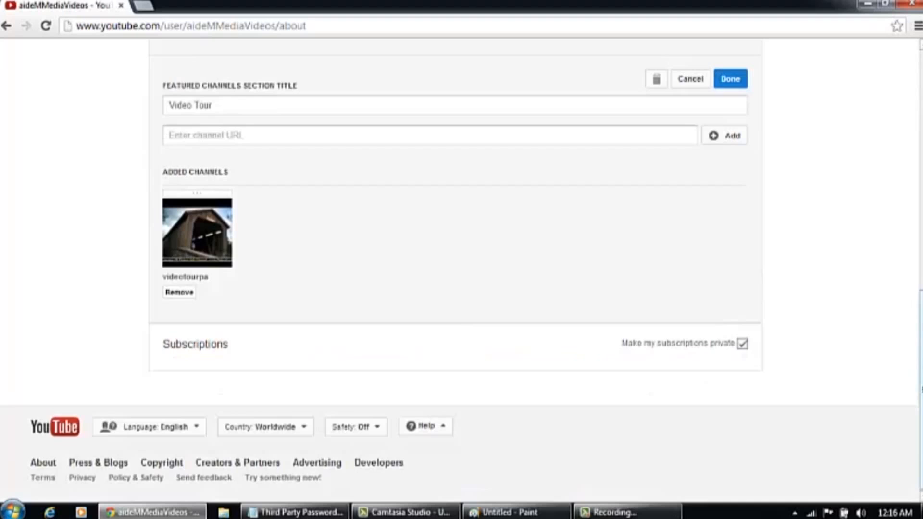
{"action": "left_click_drag", "start_coordinate": [921, 220], "coordinate": [918, 78]}
{"action": "left_click_drag", "start_coordinate": [920, 131], "coordinate": [919, 153]}
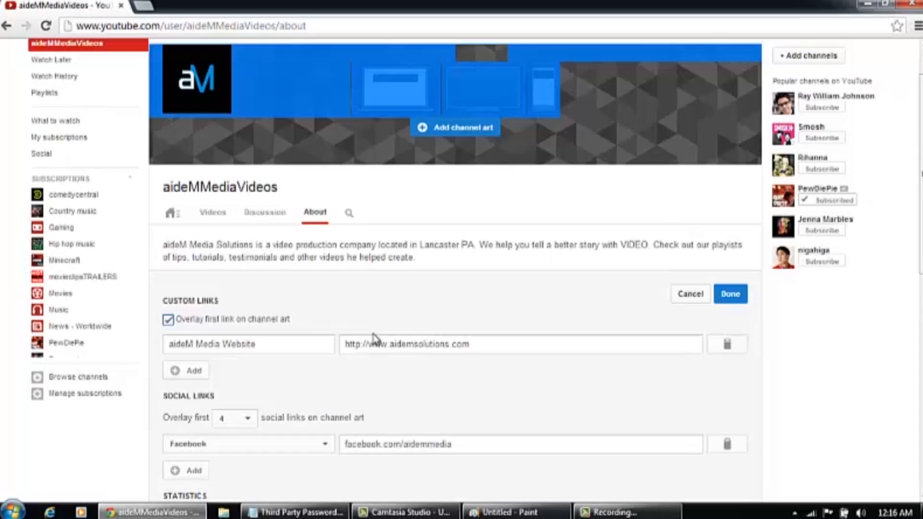
Browse the Discussion and About pages and preview the channel as the public sees it
{"action": "left_click", "coordinate": [278, 217]}
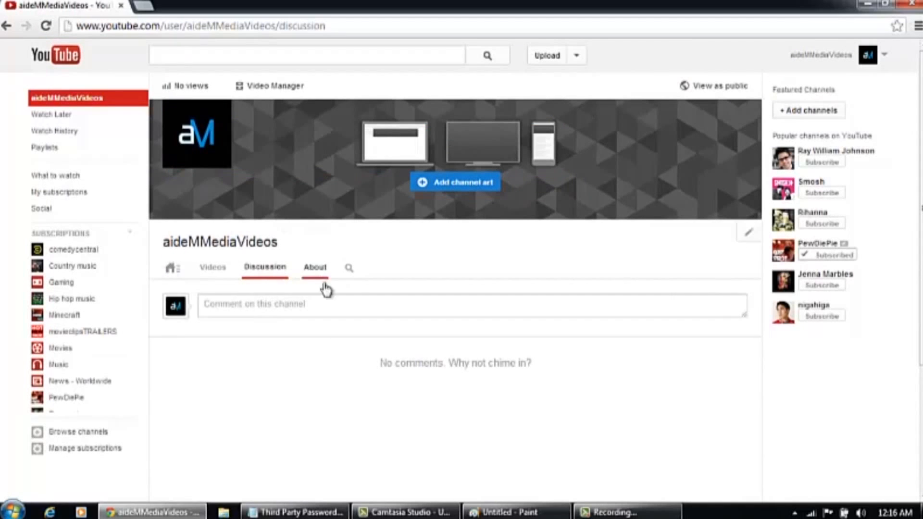
{"action": "left_click", "coordinate": [318, 268]}
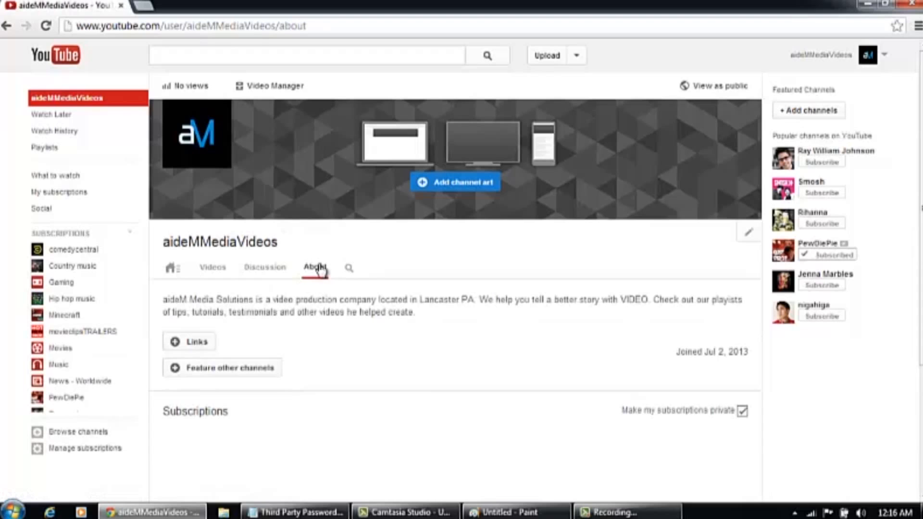
{"action": "mouse_move", "coordinate": [920, 260]}
{"action": "left_mouse_down"}
{"action": "mouse_move", "coordinate": [922, 319]}
{"action": "mouse_move", "coordinate": [920, 255]}
{"action": "left_mouse_up"}
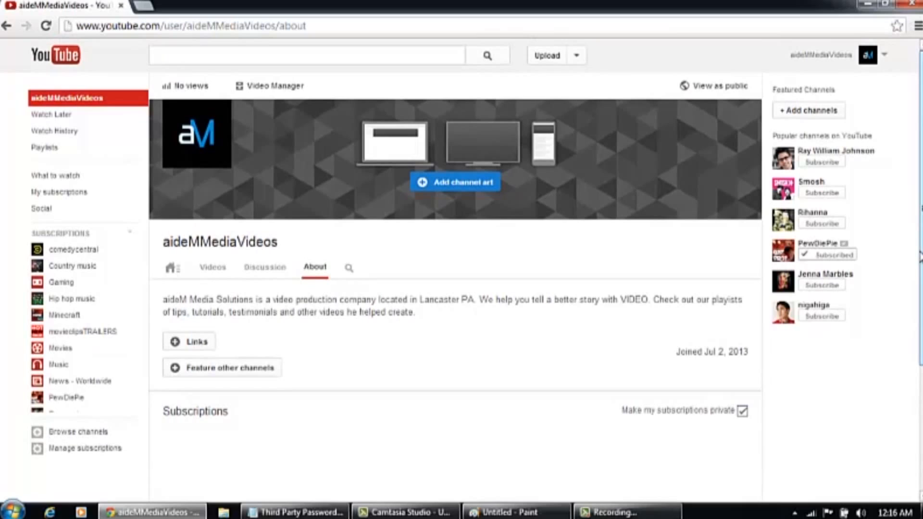
{"action": "left_click", "coordinate": [736, 88]}
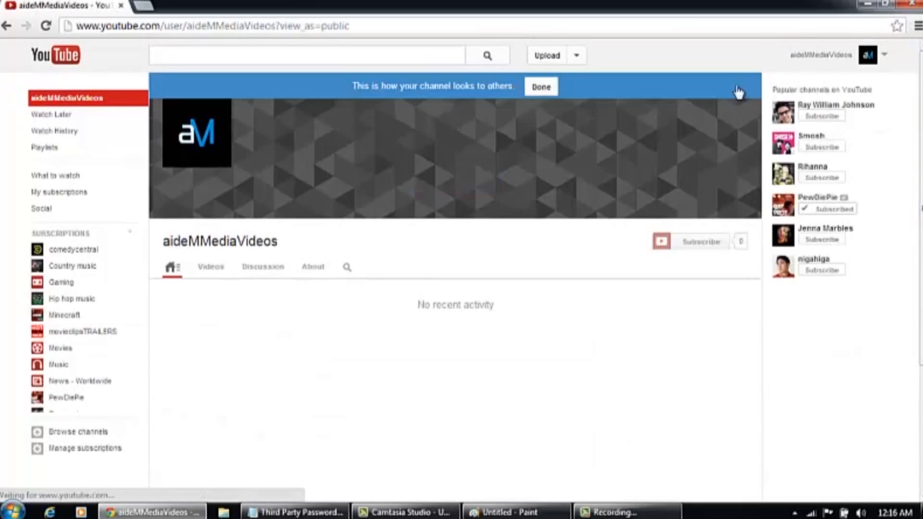
{"action": "left_click", "coordinate": [545, 91]}
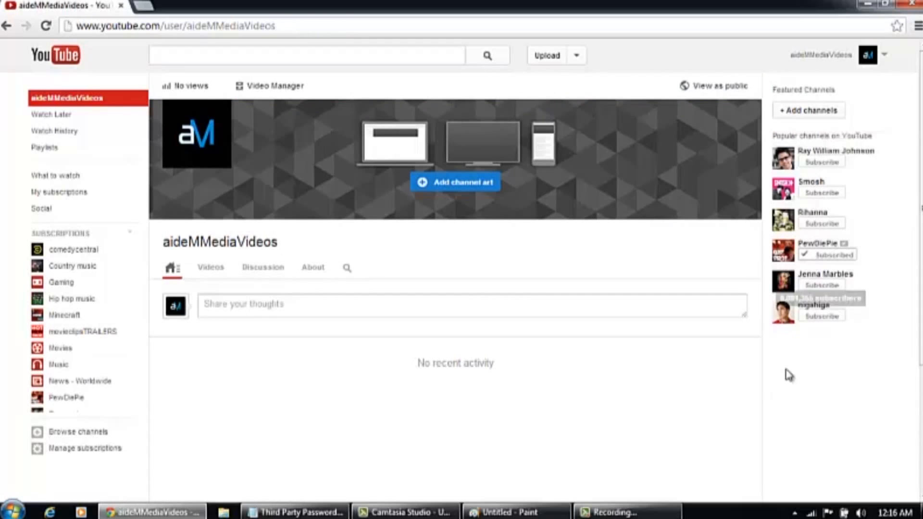
In the About section's links editor, add a custom link and begin its title with 'aid'
{"action": "left_click", "coordinate": [317, 267]}
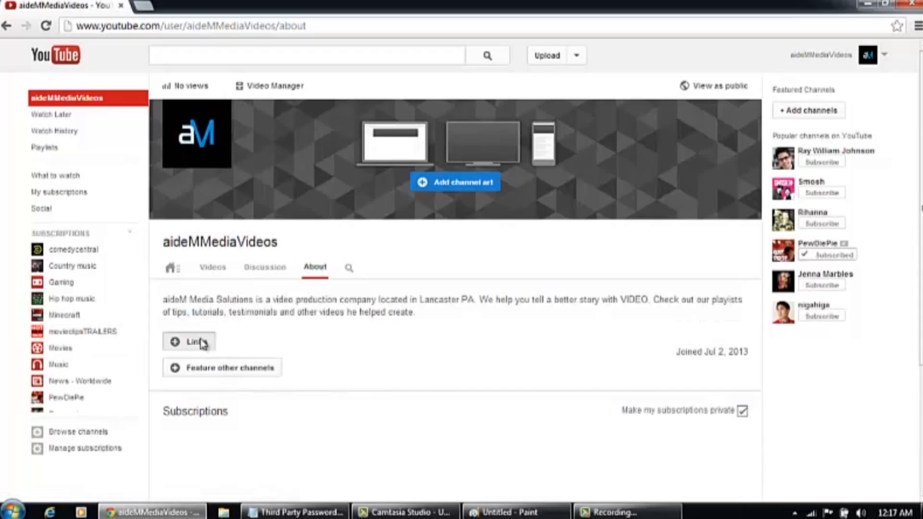
{"action": "left_click", "coordinate": [200, 341]}
{"action": "left_click", "coordinate": [206, 404]}
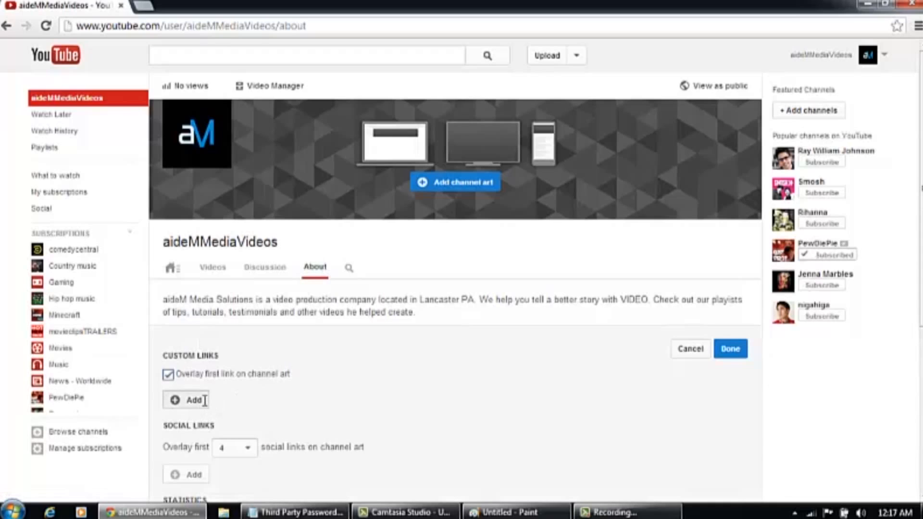
{"action": "left_click", "coordinate": [205, 400]}
{"action": "type", "text": "aideM Media Website"}
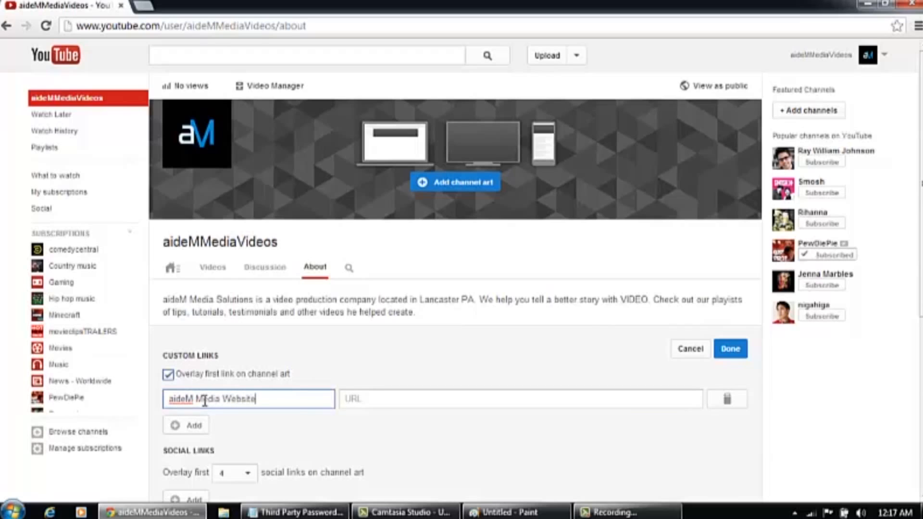
{"action": "key", "text": "Tab"}
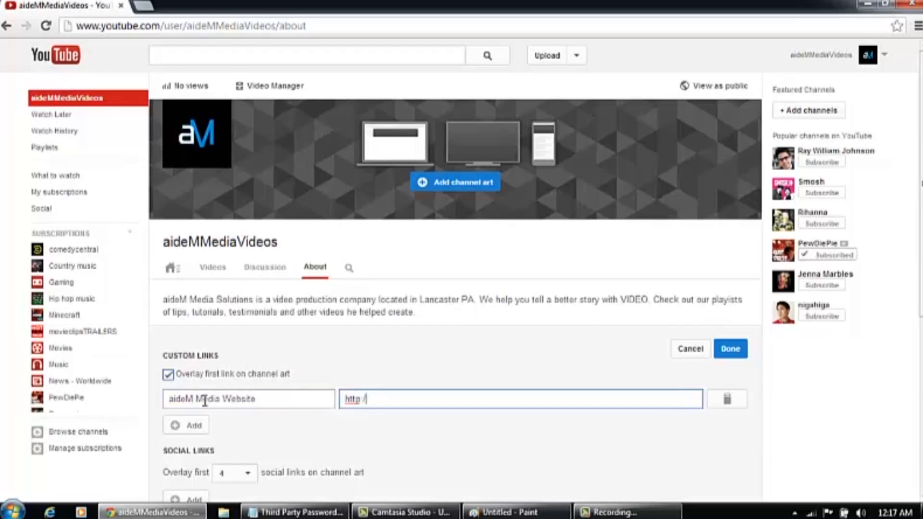
{"action": "type", "text": "http://www.aidemsolutions.com"}
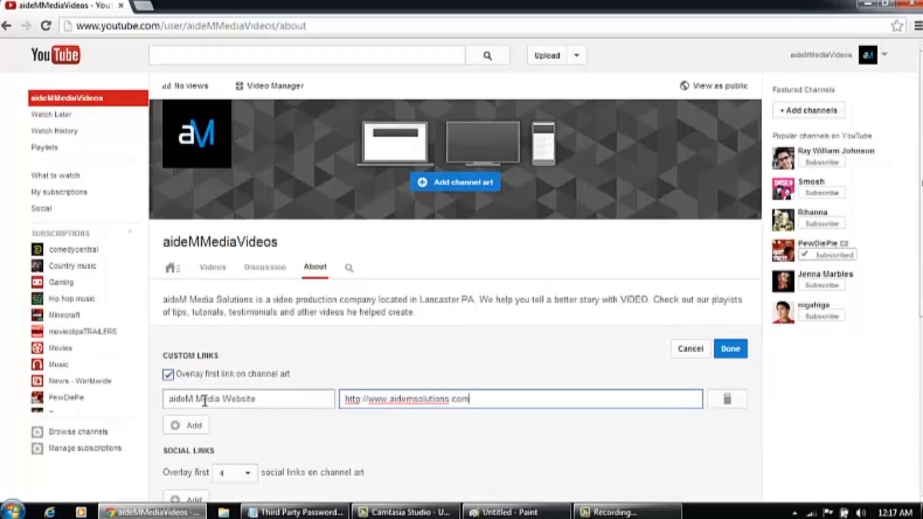
{"action": "scroll", "coordinate": [767, 300], "scroll_direction": "down", "scroll_amount": 2}
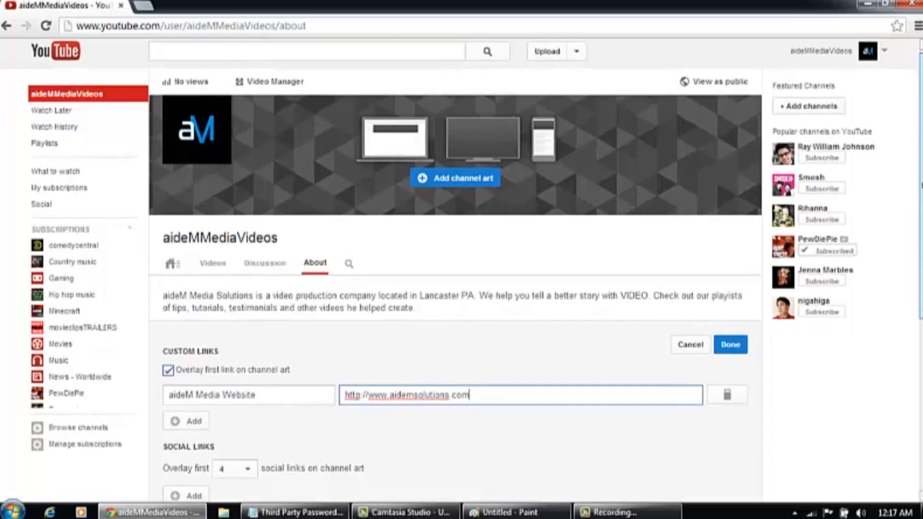
{"action": "scroll", "coordinate": [446, 308], "scroll_direction": "down", "scroll_amount": 1}
Add a Facebook social link and save both channel links
{"action": "left_click", "coordinate": [190, 365]}
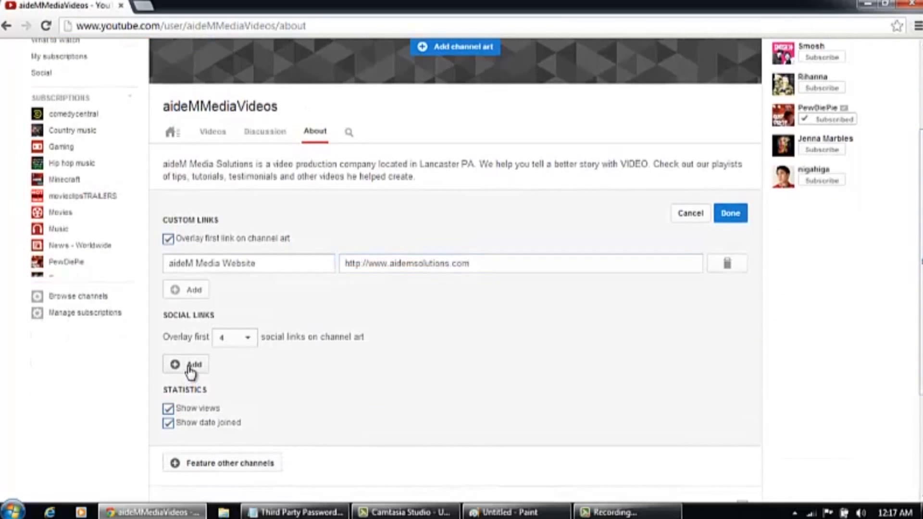
{"action": "left_click", "coordinate": [192, 366]}
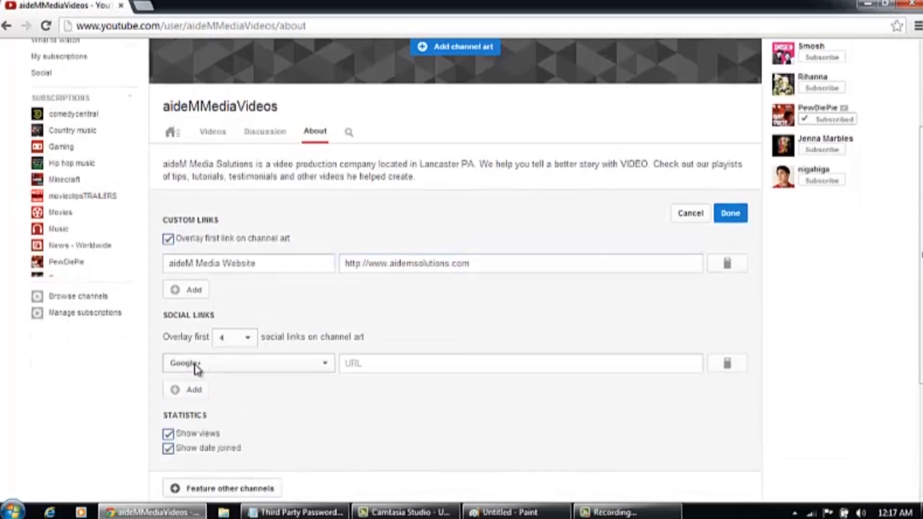
{"action": "left_click", "coordinate": [241, 364]}
{"action": "left_click", "coordinate": [220, 172]}
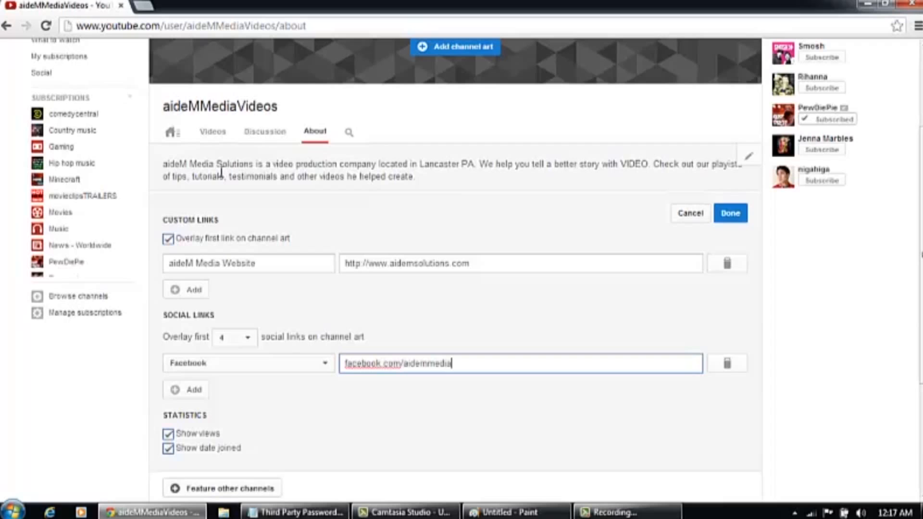
{"action": "scroll", "coordinate": [841, 270], "scroll_direction": "down", "scroll_amount": 1}
{"action": "scroll", "coordinate": [739, 328], "scroll_direction": "up", "scroll_amount": 2}
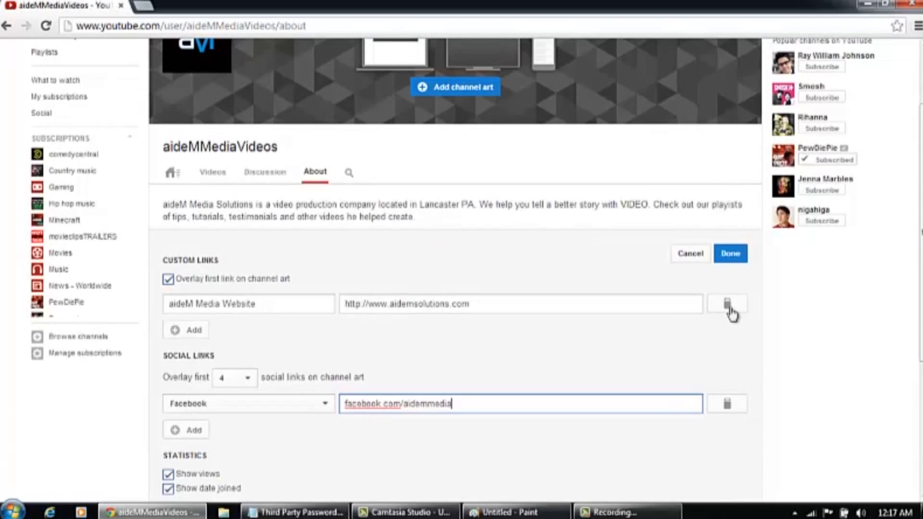
{"action": "left_click", "coordinate": [735, 257]}
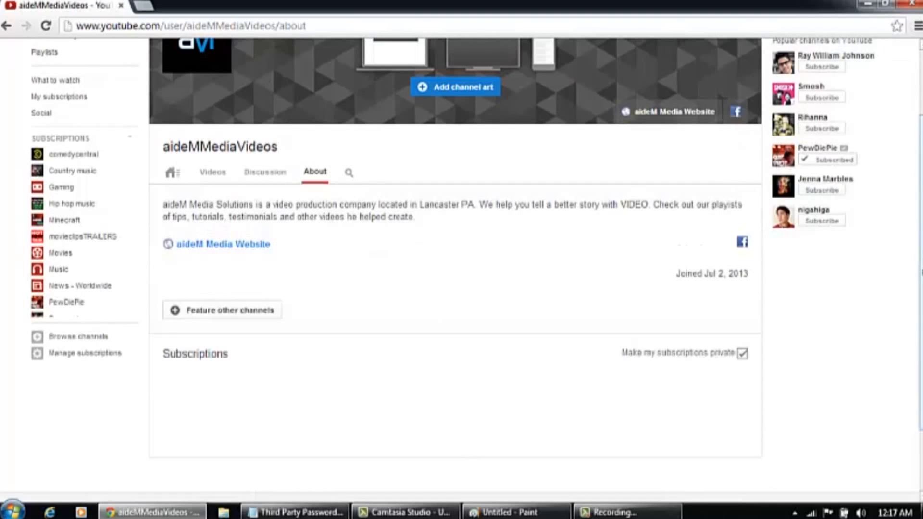
{"action": "scroll", "coordinate": [584, 158], "scroll_direction": "up", "scroll_amount": 1}
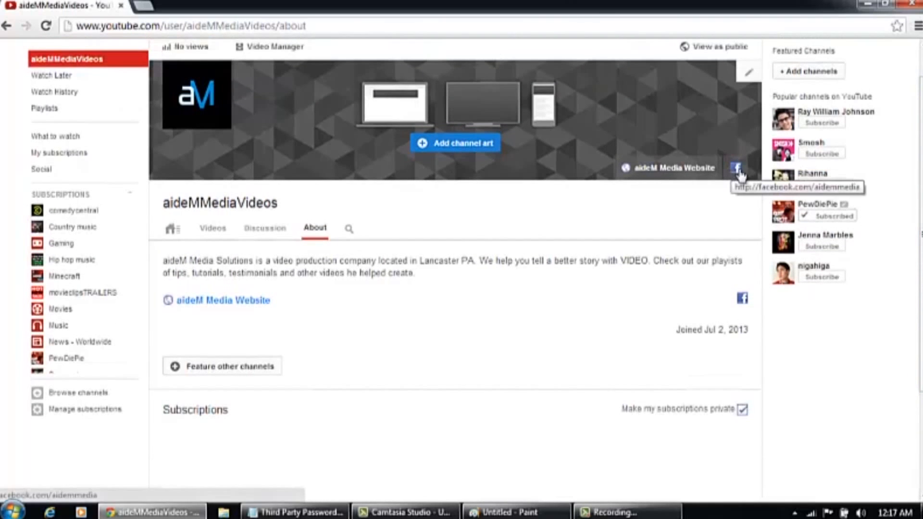
Post a Discussion comment inviting questions or support requests, then view the empty Videos page
{"action": "left_click", "coordinate": [276, 235]}
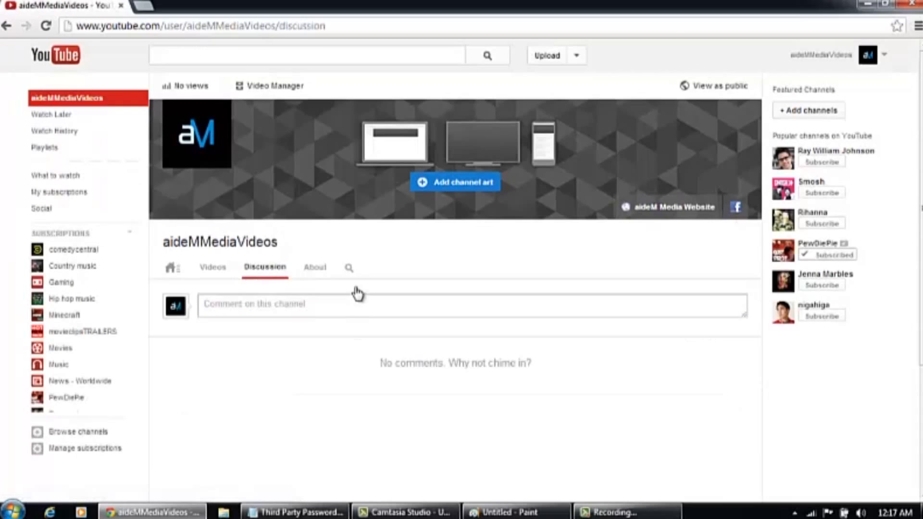
{"action": "left_click", "coordinate": [356, 308]}
{"action": "type", "text": "If you have any questions or would lo"}
{"action": "type", "text": "ke support, please comment here we will be glad to speak with you"}
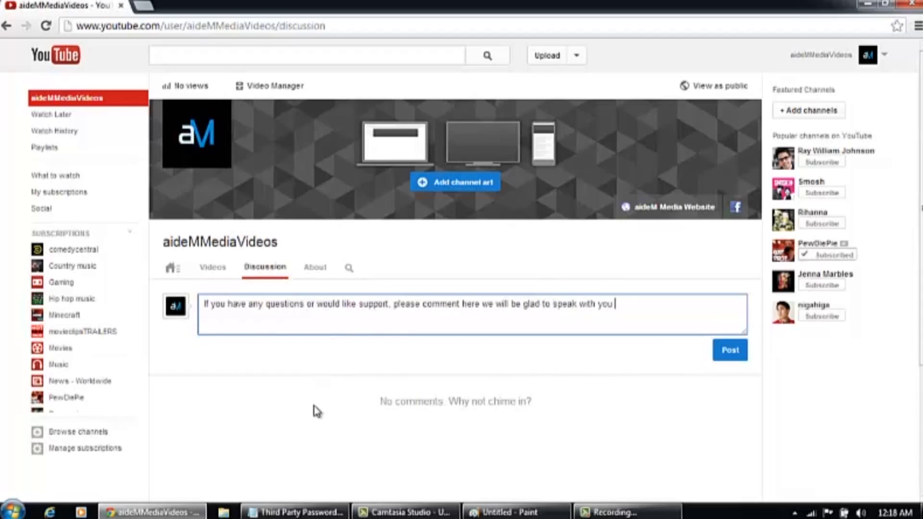
{"action": "left_click", "coordinate": [730, 355]}
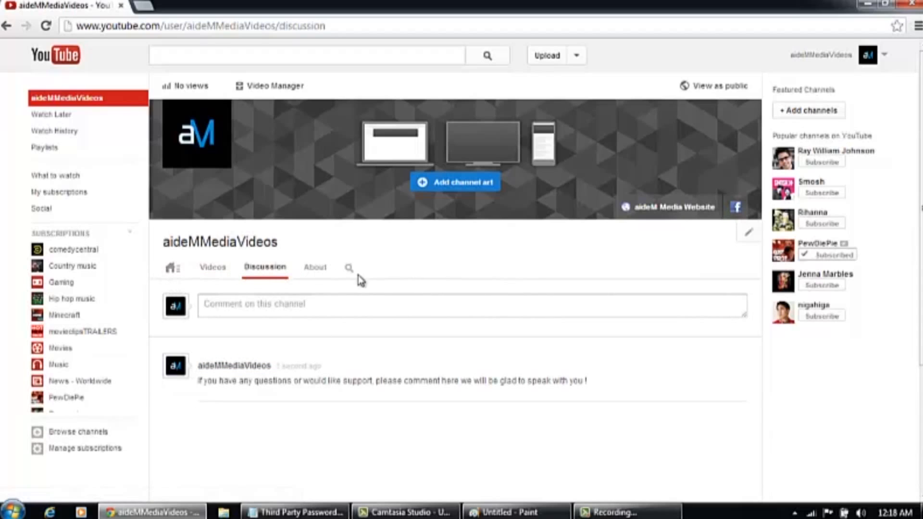
{"action": "left_click", "coordinate": [210, 269]}
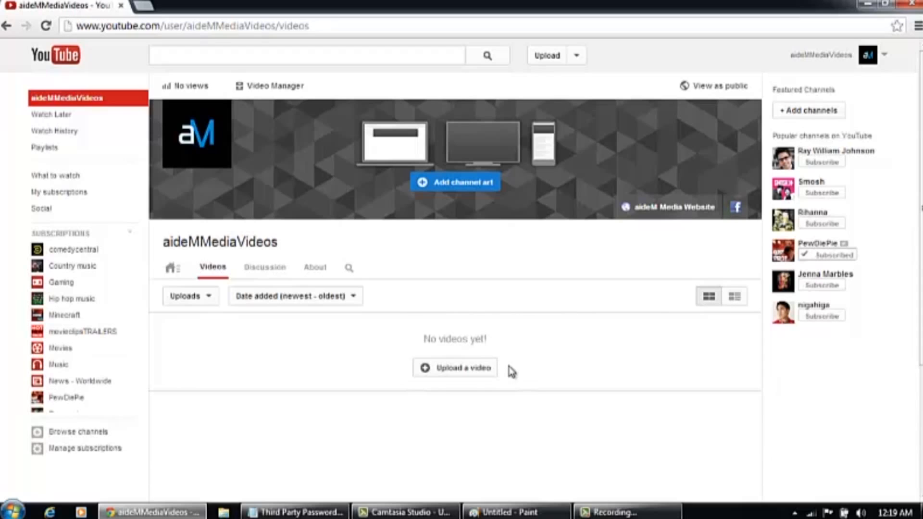
Upload 'Video Production - Lancaster PA' from the Videos > DEMO VIDS folder
{"action": "left_click", "coordinate": [206, 297]}
{"action": "left_click", "coordinate": [207, 299]}
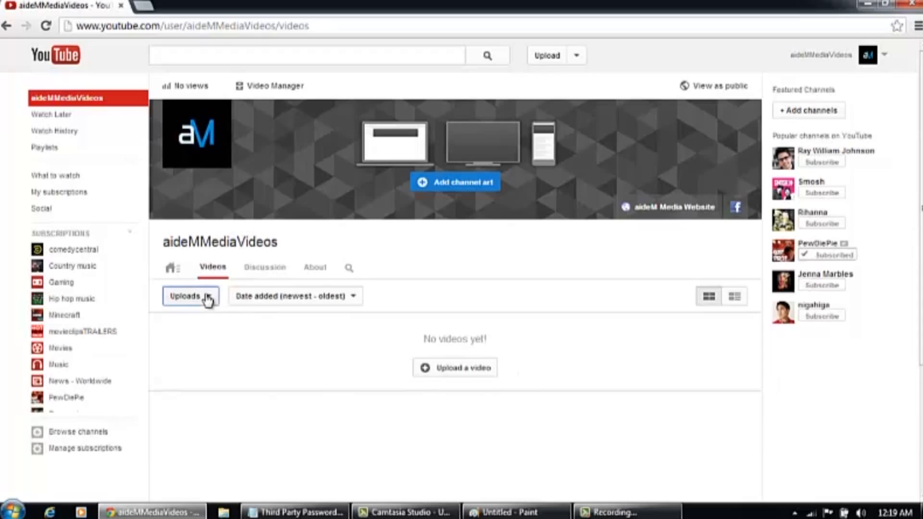
{"action": "left_click", "coordinate": [445, 370]}
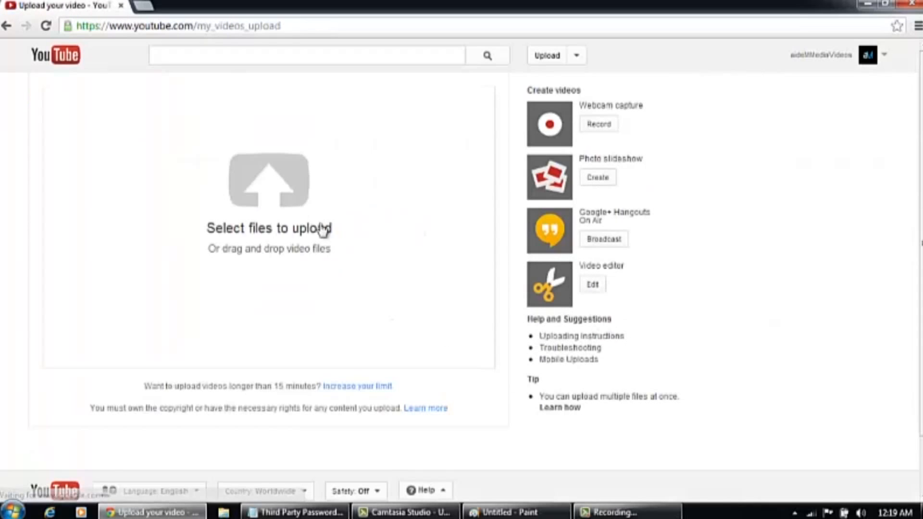
{"action": "left_click", "coordinate": [278, 194]}
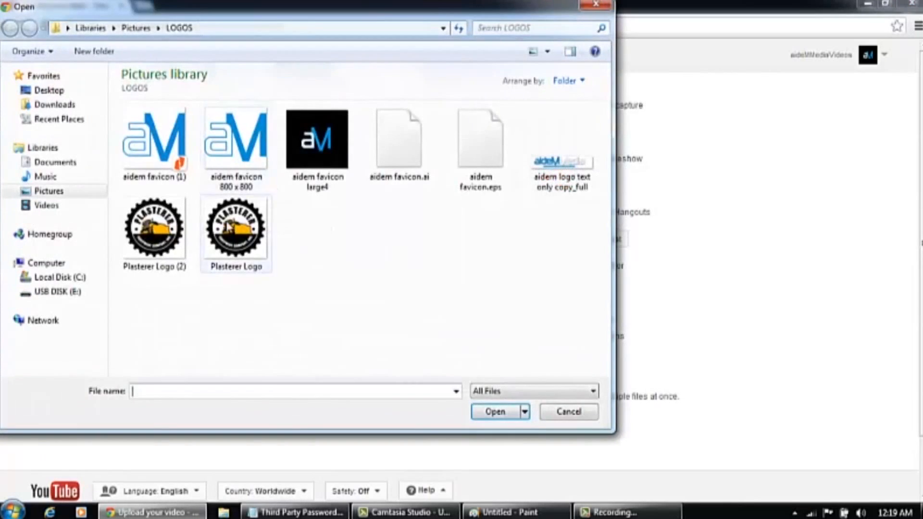
{"action": "left_click", "coordinate": [48, 207]}
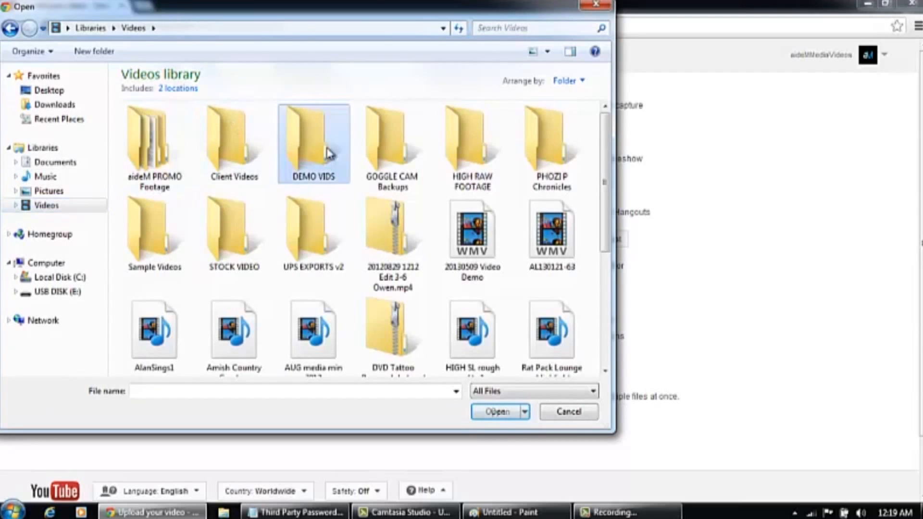
{"action": "double_click", "coordinate": [309, 140]}
{"action": "left_click", "coordinate": [604, 350]}
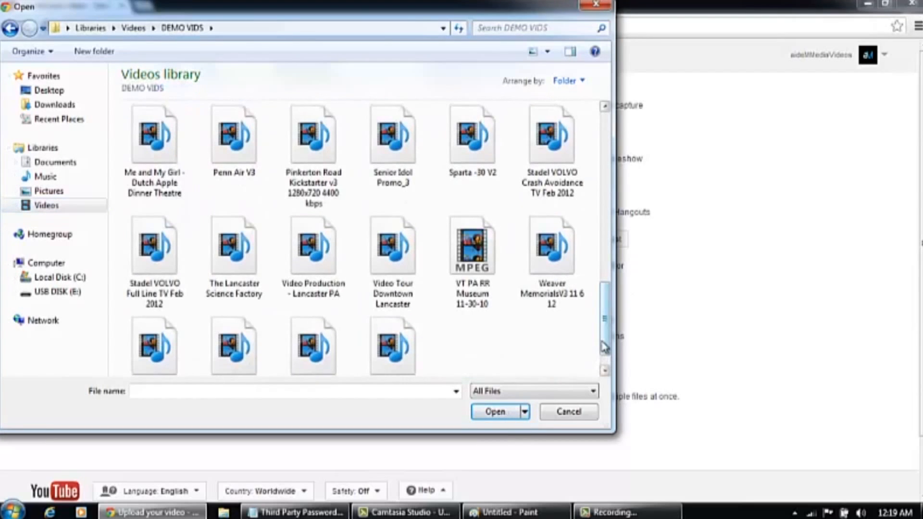
{"action": "scroll", "coordinate": [604, 347], "scroll_direction": "down", "scroll_amount": 2}
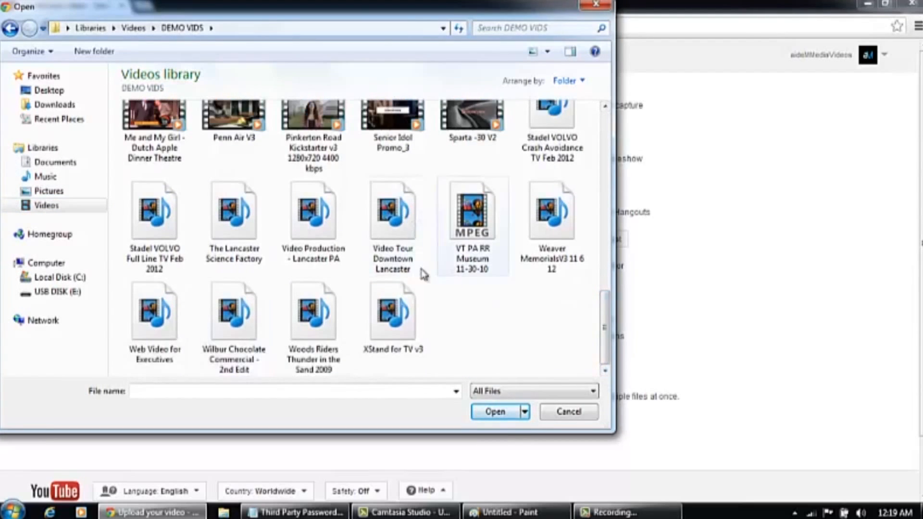
{"action": "double_click", "coordinate": [316, 223]}
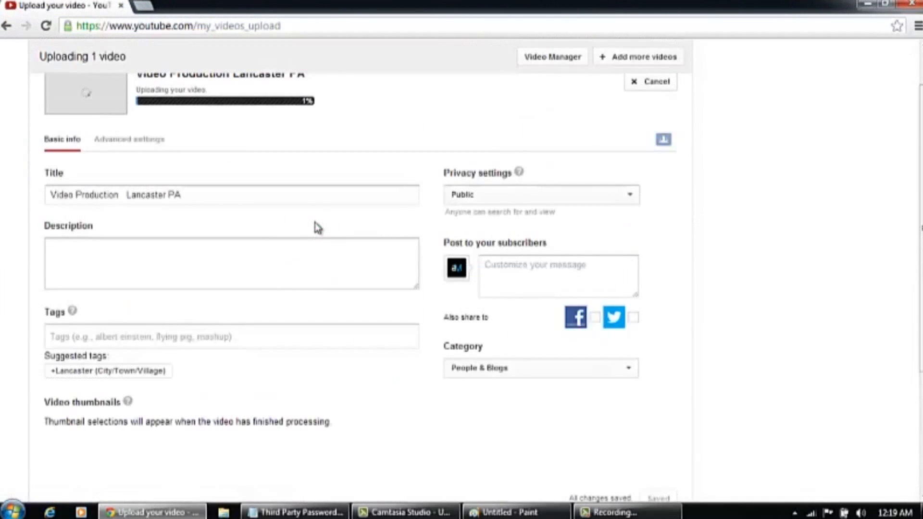
{"action": "left_click_drag", "start_coordinate": [921, 202], "coordinate": [920, 171]}
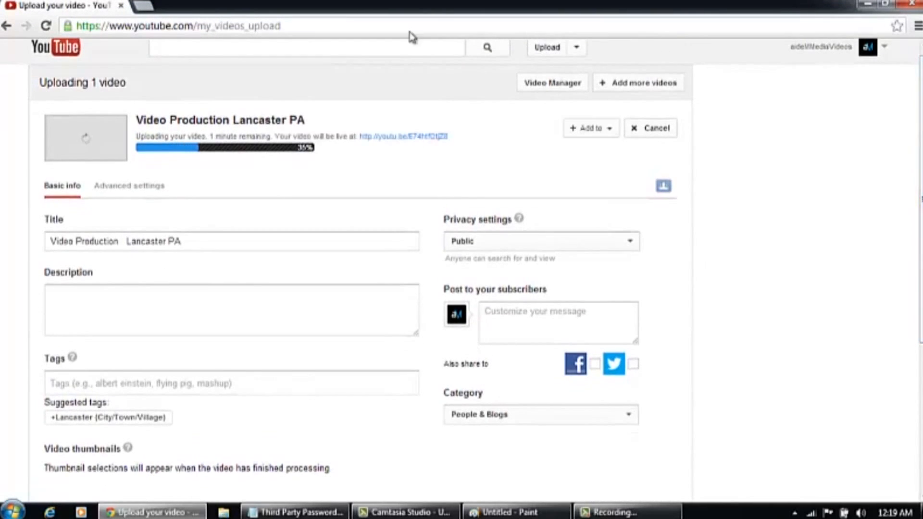
{"action": "left_click", "coordinate": [89, 292]}
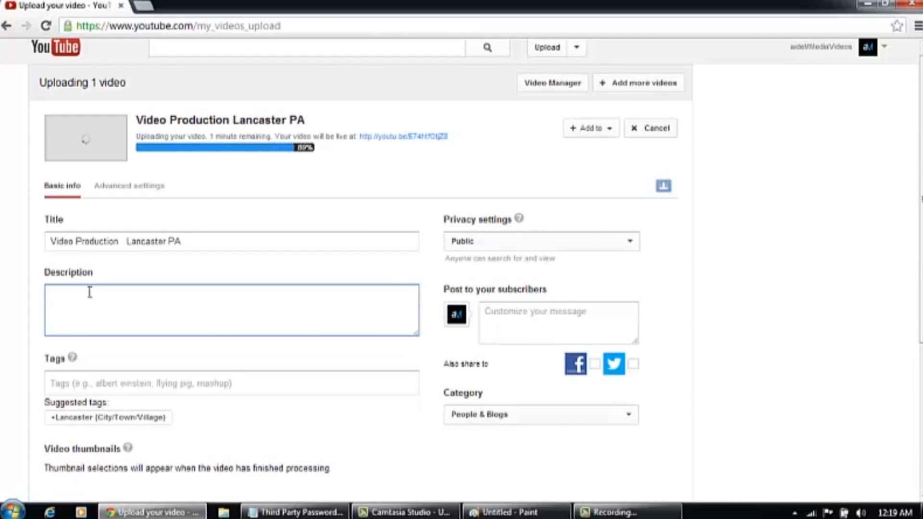
{"action": "type", "text": "http://www."}
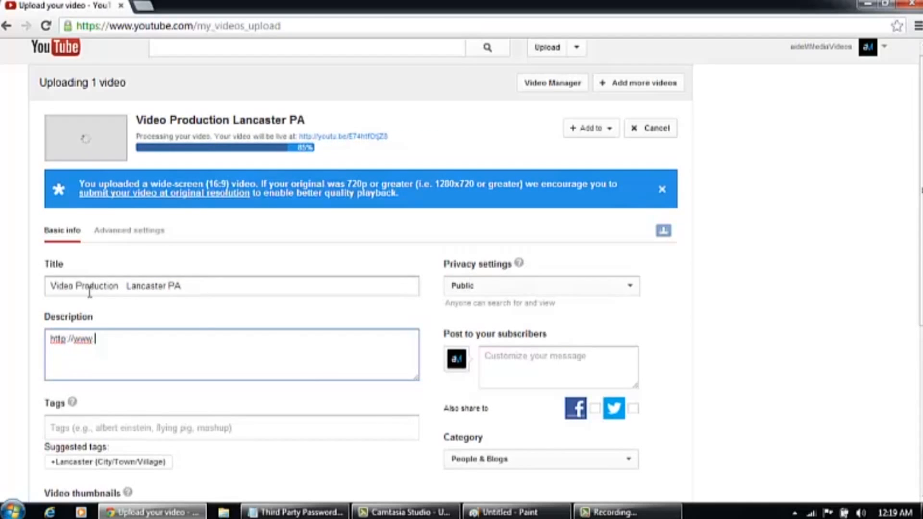
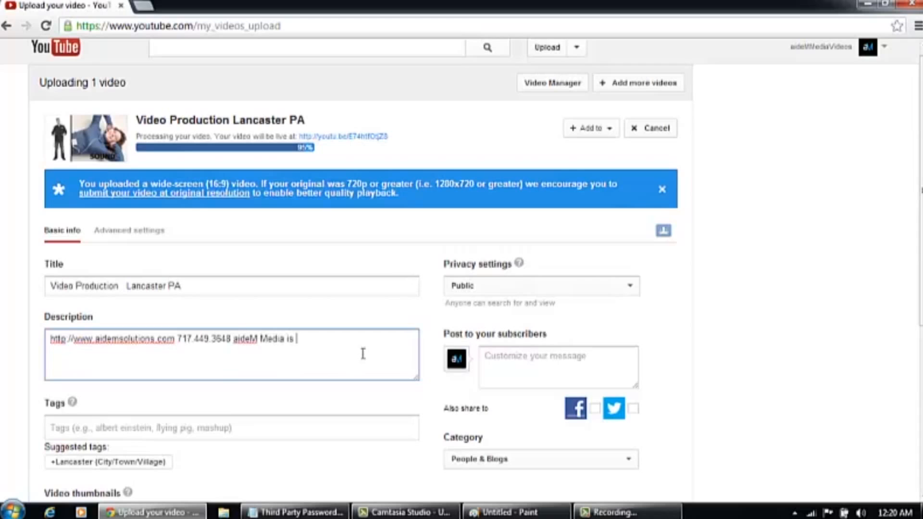
{"action": "type", "text": "a video produ"}
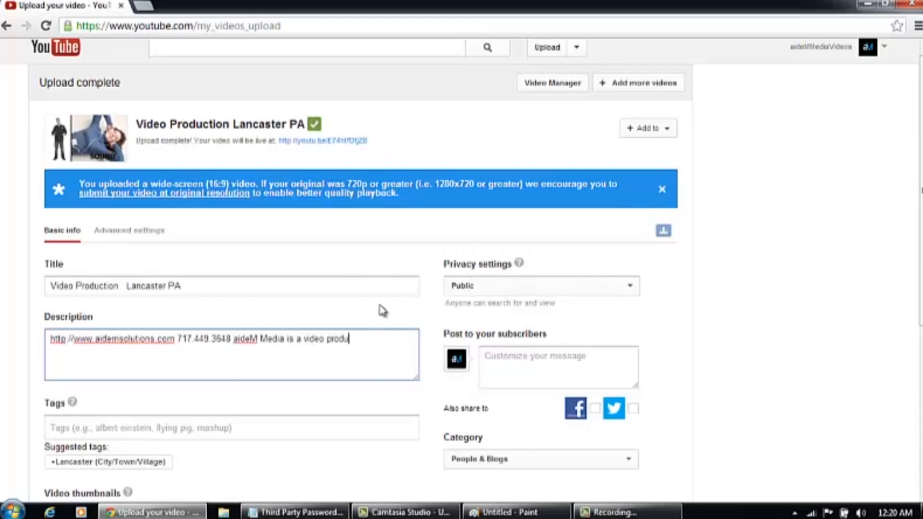
{"action": "type", "text": "ction company located in lancaster pa."}
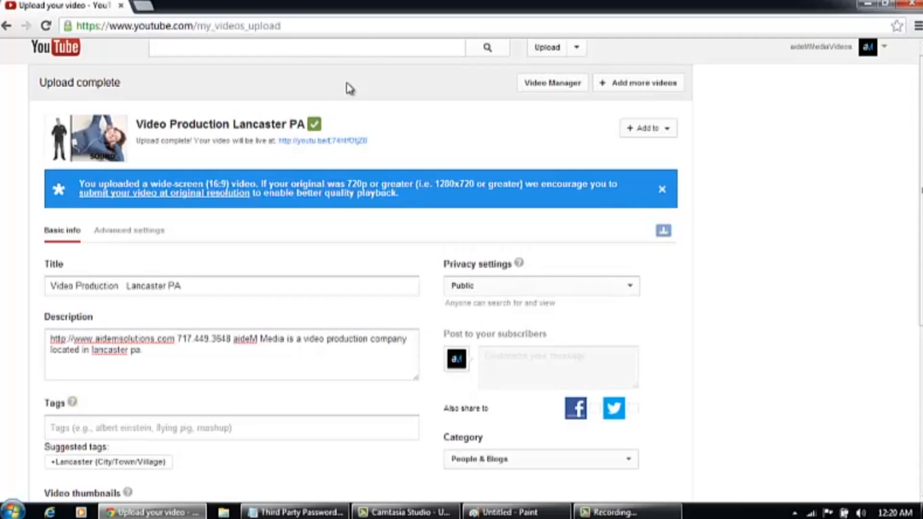
Add the tags Video Production, Lancaster PA, video editing and website video
{"action": "left_click", "coordinate": [312, 429]}
{"action": "type", "text": "Video Production"}
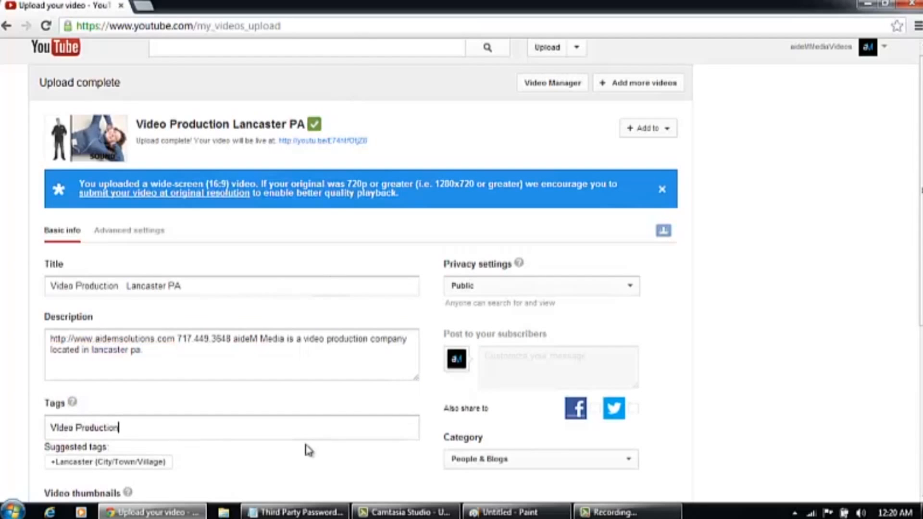
{"action": "key", "text": "Return"}
{"action": "type", "text": "Lancaster PA"}
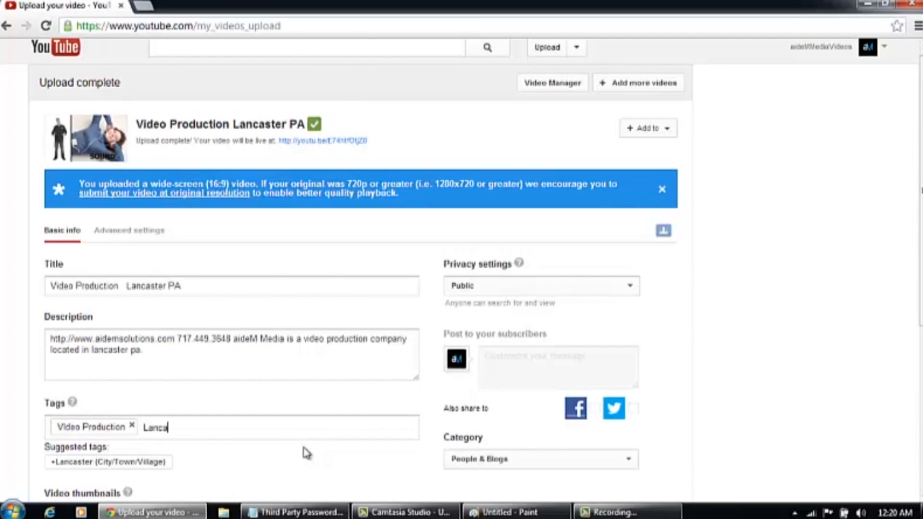
{"action": "key", "text": "Return"}
{"action": "type", "text": "video editing"}
{"action": "key", "text": "Return"}
{"action": "type", "text": "website"}
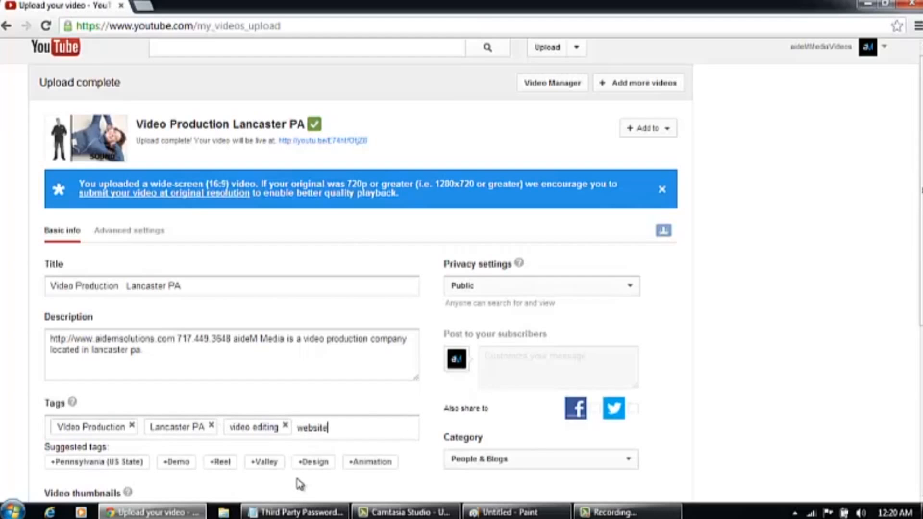
{"action": "type", "text": " video"}
{"action": "key", "text": "Return"}
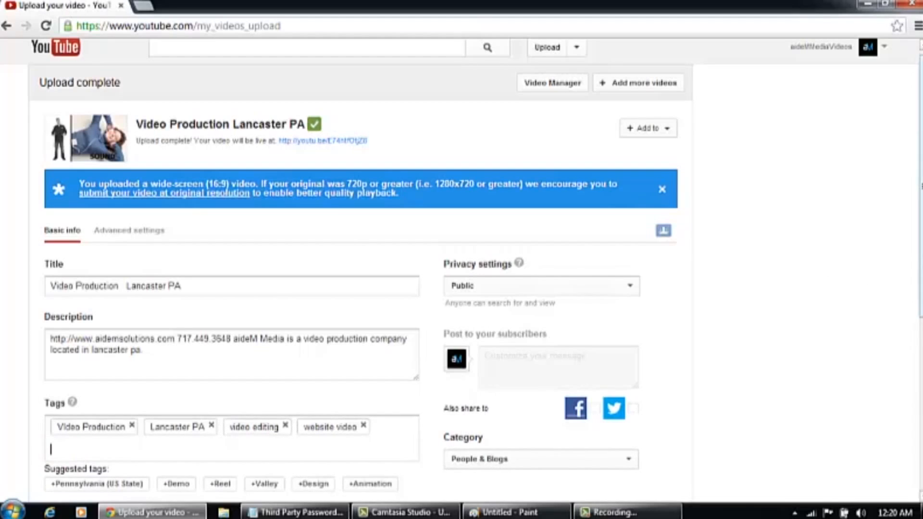
Choose the second frame, with the standing man and reclining woman, as the thumbnail
{"action": "scroll", "coordinate": [403, 471], "scroll_direction": "down", "scroll_amount": 3}
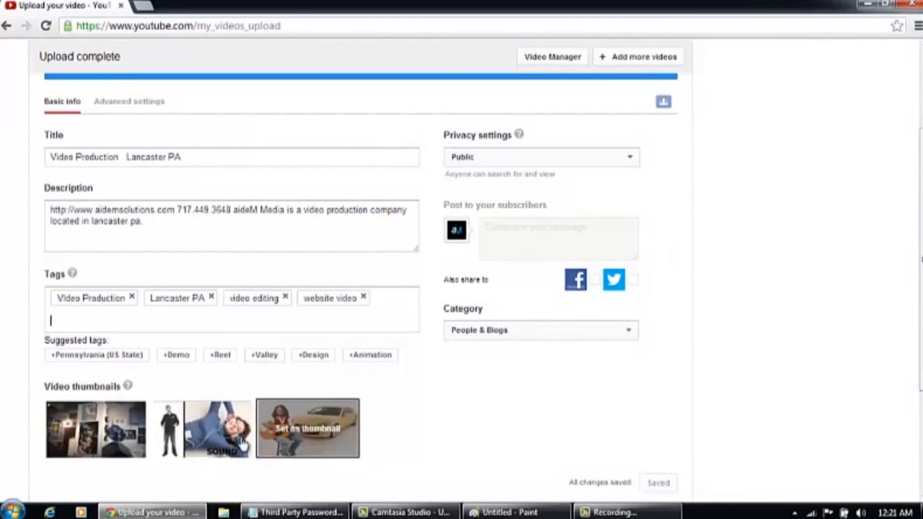
{"action": "mouse_move", "coordinate": [185, 447]}
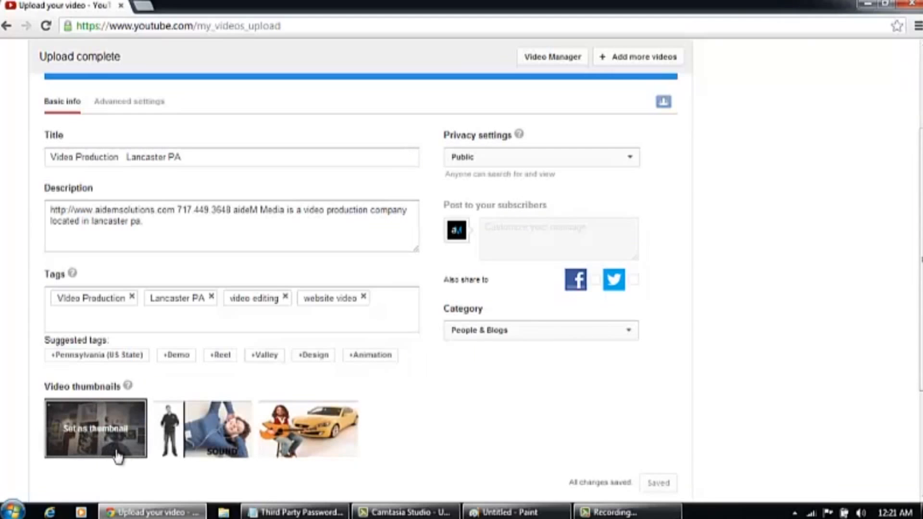
{"action": "mouse_move", "coordinate": [289, 466]}
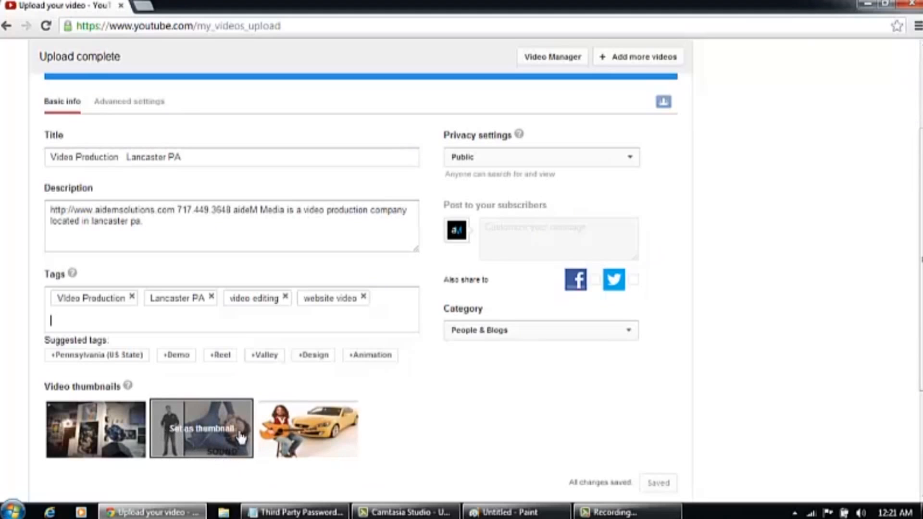
{"action": "left_click", "coordinate": [198, 419]}
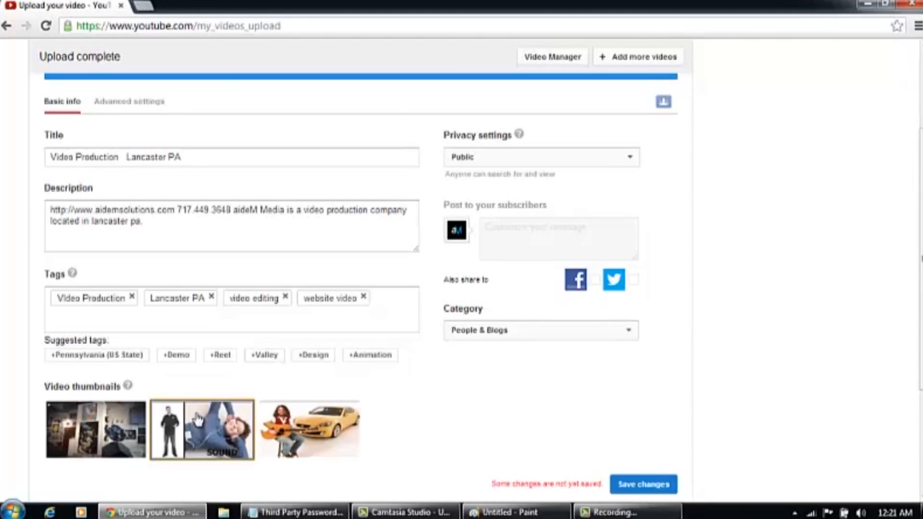
Keep privacy Public and set the video category to Entertainment
{"action": "left_click", "coordinate": [560, 163]}
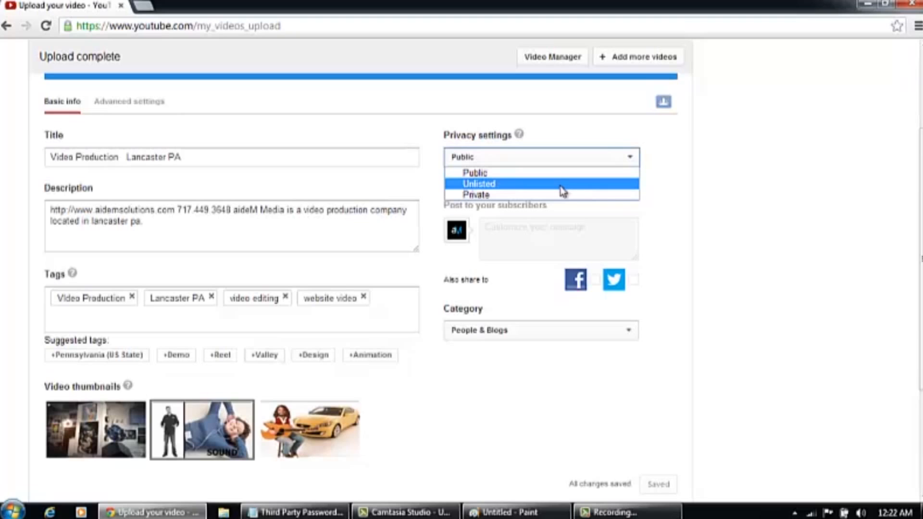
{"action": "left_click", "coordinate": [483, 176]}
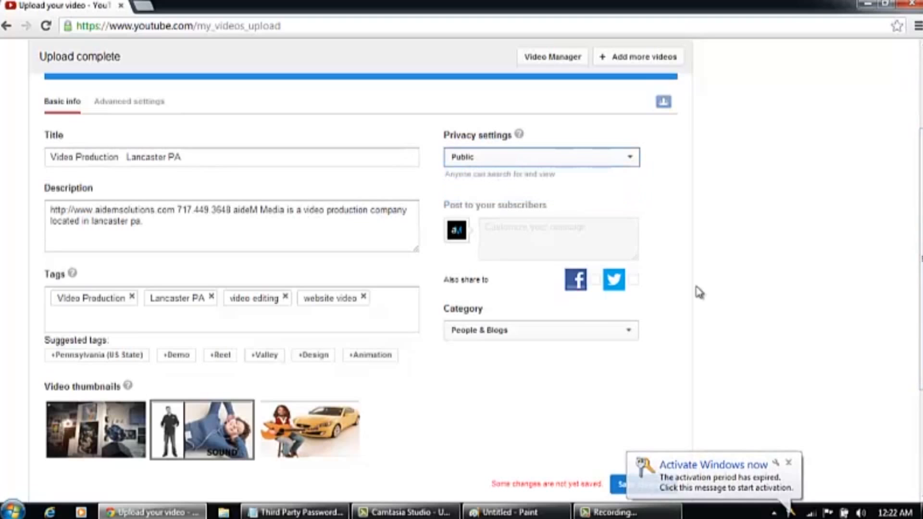
{"action": "left_click", "coordinate": [630, 331]}
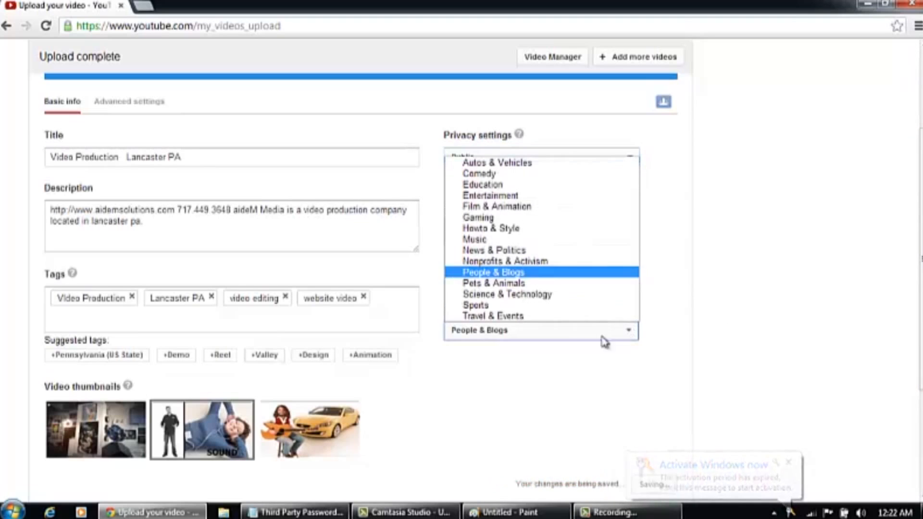
{"action": "left_click", "coordinate": [522, 197]}
{"action": "left_click_drag", "start_coordinate": [920, 356], "coordinate": [915, 122]}
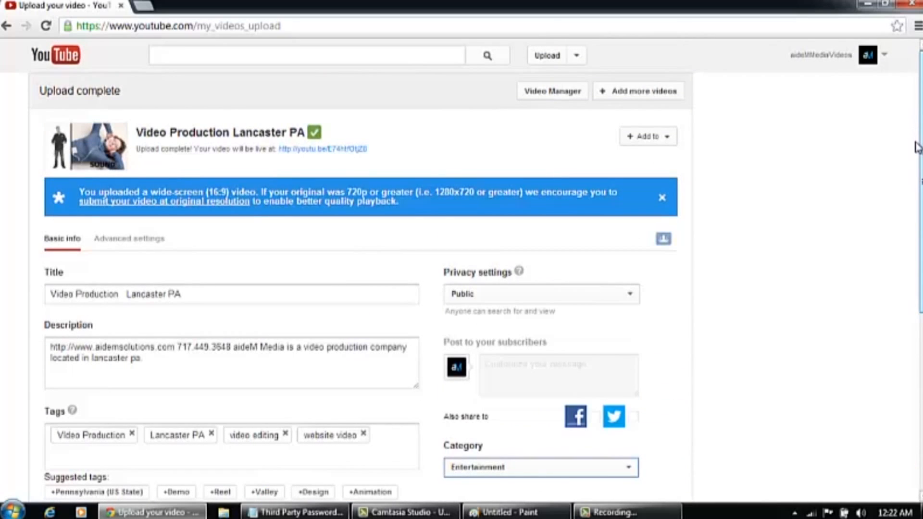
{"action": "left_click_drag", "start_coordinate": [918, 153], "coordinate": [922, 235]}
{"action": "mouse_move", "coordinate": [921, 160]}
{"action": "left_mouse_down"}
{"action": "mouse_move", "coordinate": [921, 339]}
{"action": "mouse_move", "coordinate": [922, 159]}
{"action": "left_mouse_up"}
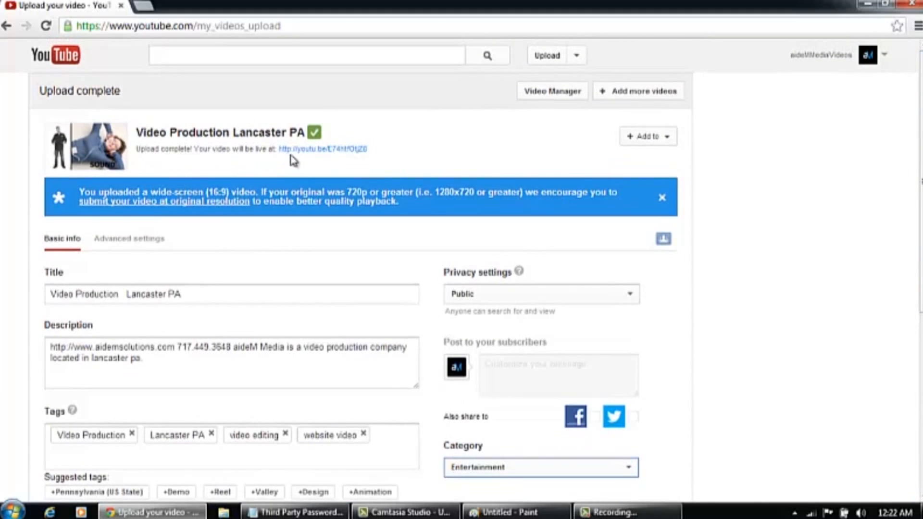
Open the uploaded video's watch page, pause it, and go to the aideMMediaVideos channel
{"action": "left_click", "coordinate": [308, 150]}
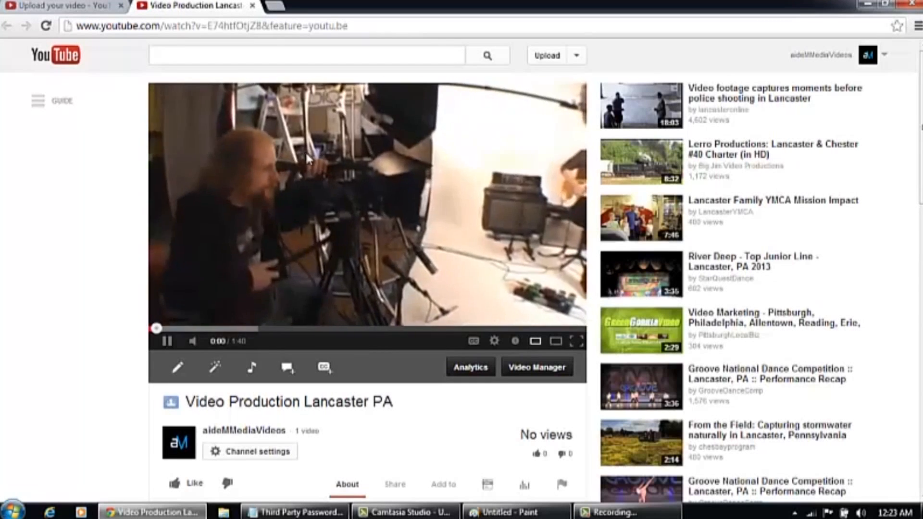
{"action": "left_click", "coordinate": [167, 341]}
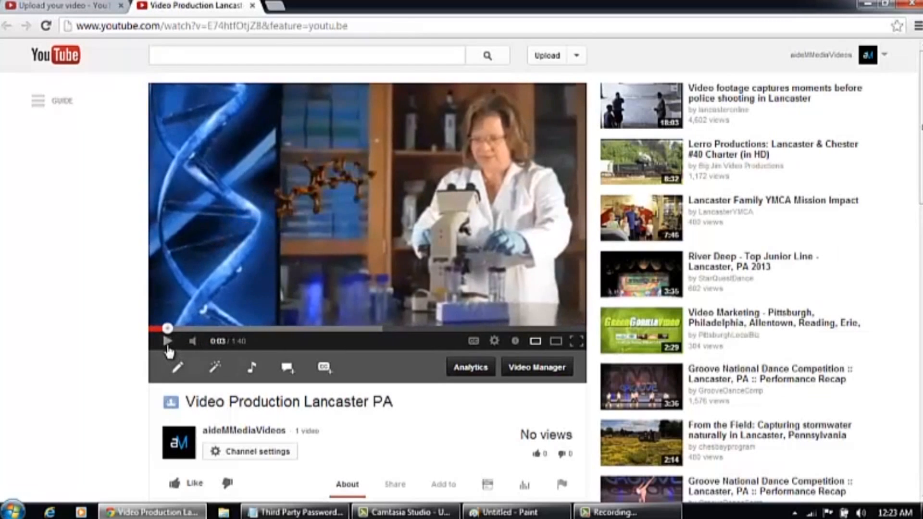
{"action": "left_click", "coordinate": [869, 55]}
{"action": "left_click", "coordinate": [818, 87]}
Look through the channel's Videos, Discussion and About tabs
{"action": "scroll", "coordinate": [402, 380], "scroll_direction": "down", "scroll_amount": 2}
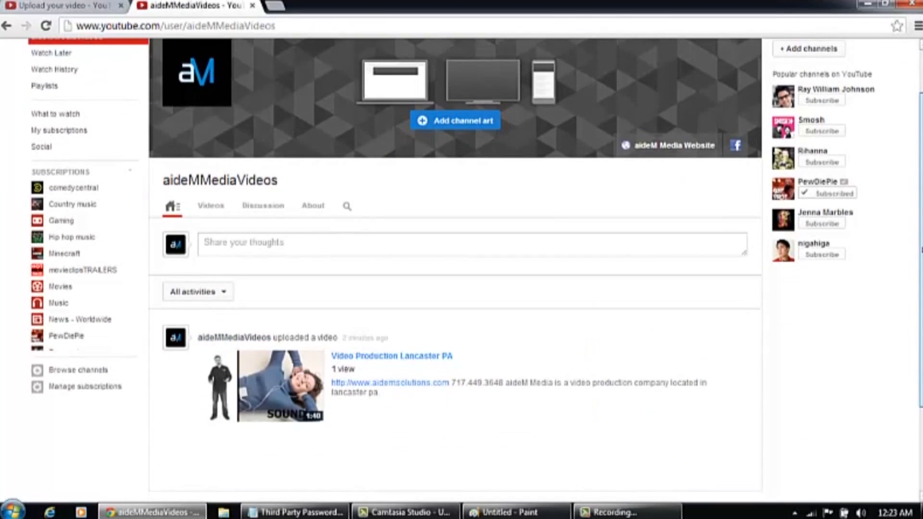
{"action": "left_click_drag", "start_coordinate": [921, 235], "coordinate": [921, 192]}
{"action": "left_click", "coordinate": [209, 268]}
{"action": "left_click", "coordinate": [262, 268]}
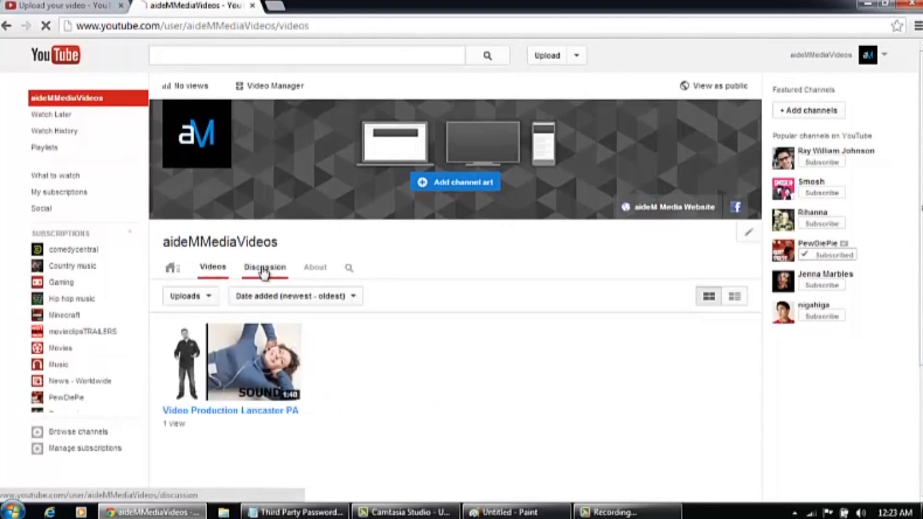
{"action": "left_click", "coordinate": [315, 268]}
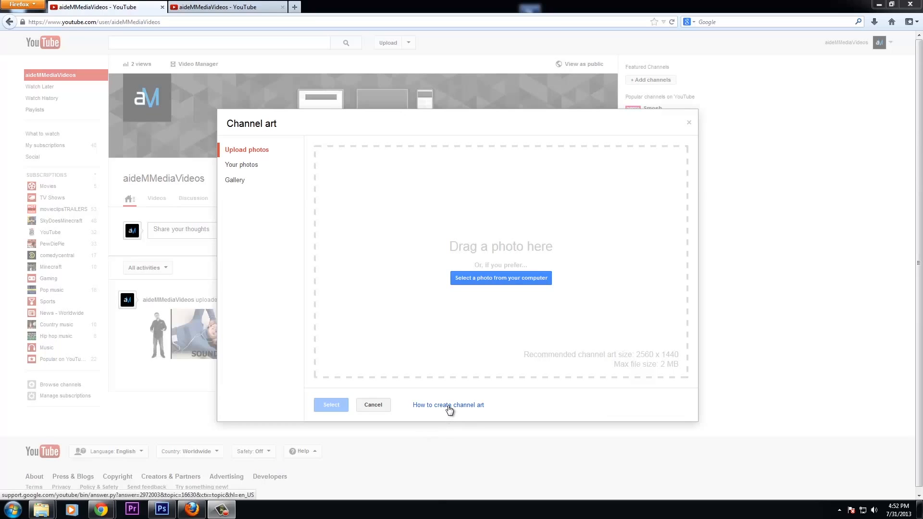
From 'How to create channel art', download Channel Art Template (Photoshop) and bring Photoshop forward
{"action": "left_click", "coordinate": [447, 405]}
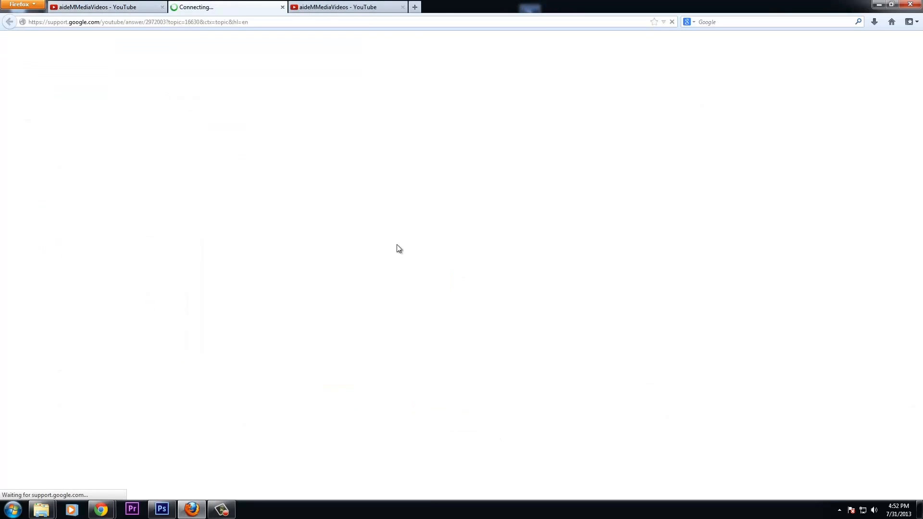
{"action": "scroll", "coordinate": [538, 324], "scroll_direction": "down", "scroll_amount": 8}
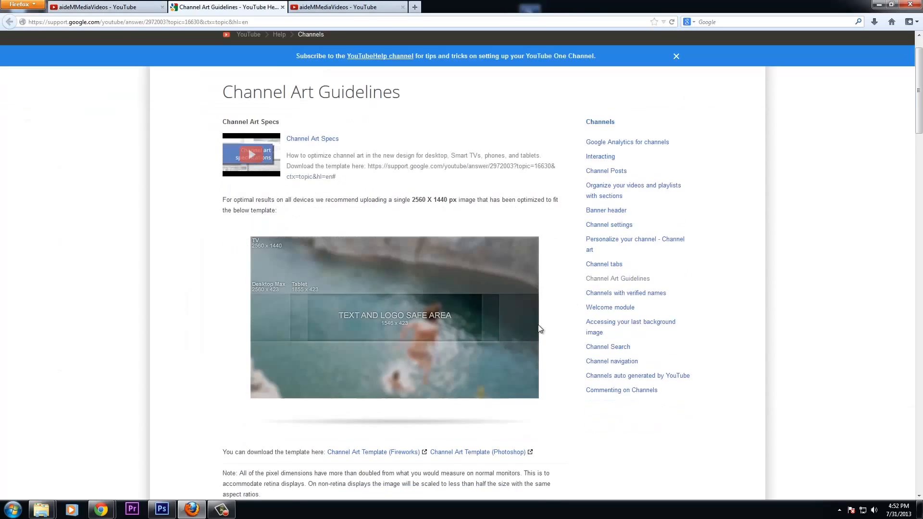
{"action": "scroll", "coordinate": [397, 209], "scroll_direction": "up", "scroll_amount": 6}
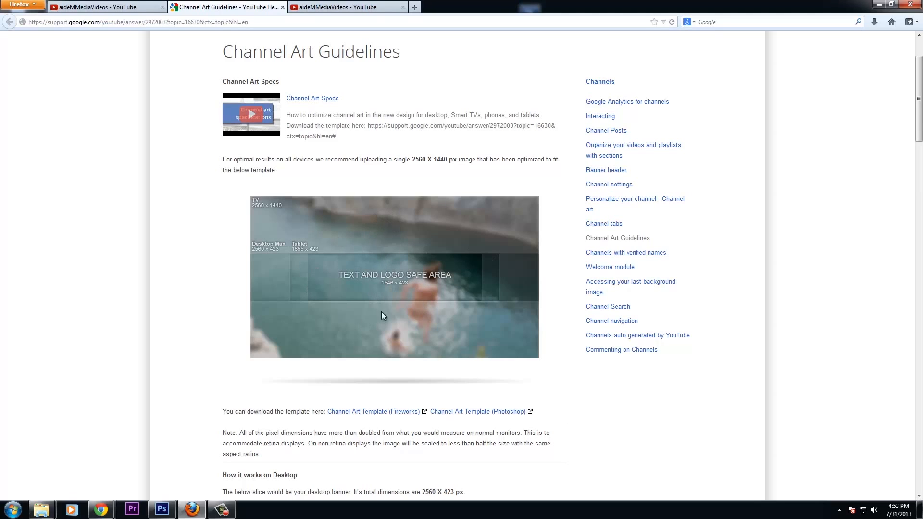
{"action": "scroll", "coordinate": [485, 295], "scroll_direction": "down", "scroll_amount": 3}
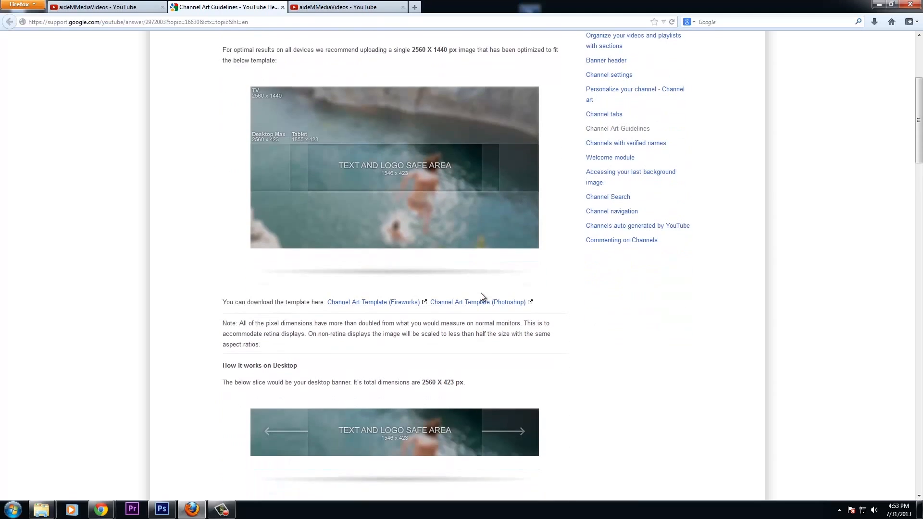
{"action": "scroll", "coordinate": [484, 291], "scroll_direction": "down", "scroll_amount": 12}
{"action": "scroll", "coordinate": [483, 291], "scroll_direction": "up", "scroll_amount": 10}
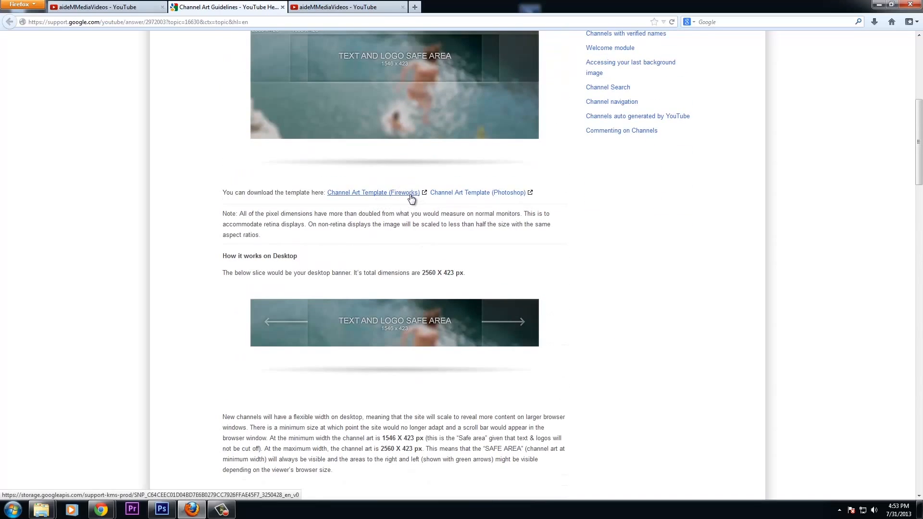
{"action": "left_click", "coordinate": [500, 197]}
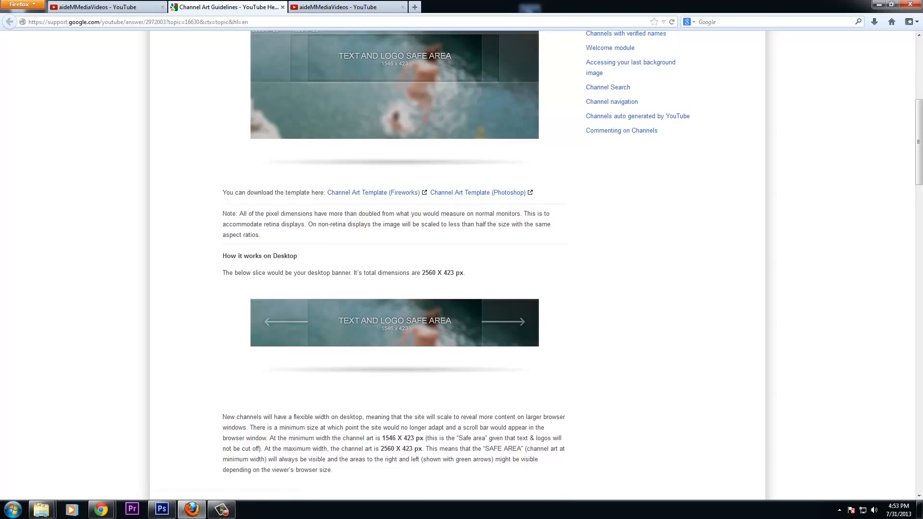
{"action": "left_click_drag", "start_coordinate": [922, 46], "coordinate": [403, 36]}
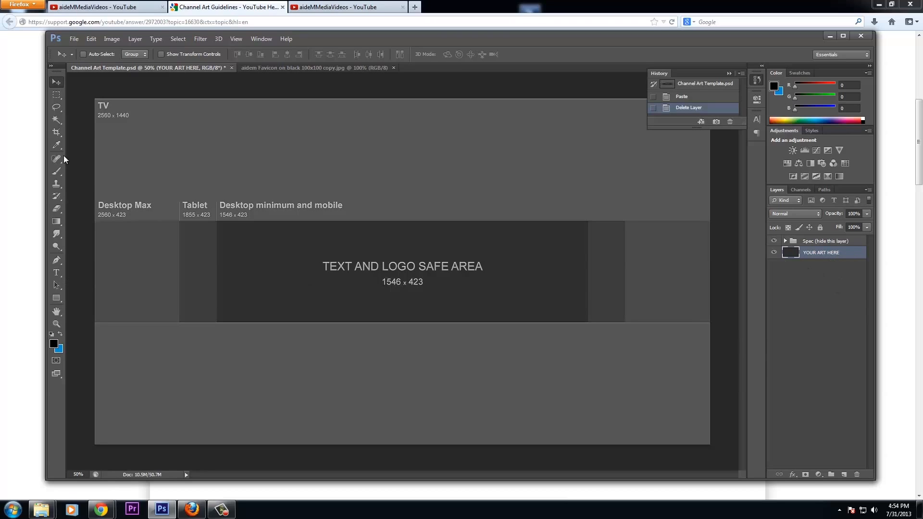
Select the Gradient tool and dismiss the Windows colour-scheme prompt
{"action": "left_click", "coordinate": [57, 221]}
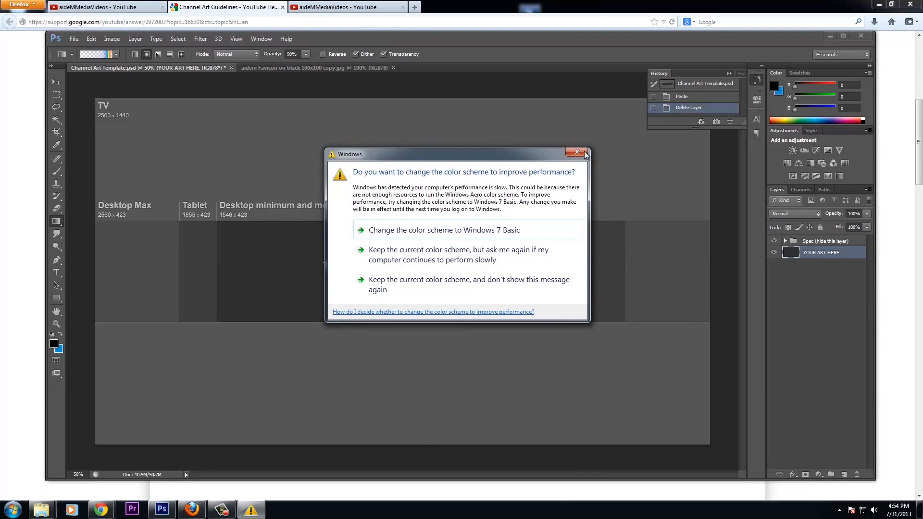
{"action": "left_click", "coordinate": [577, 152]}
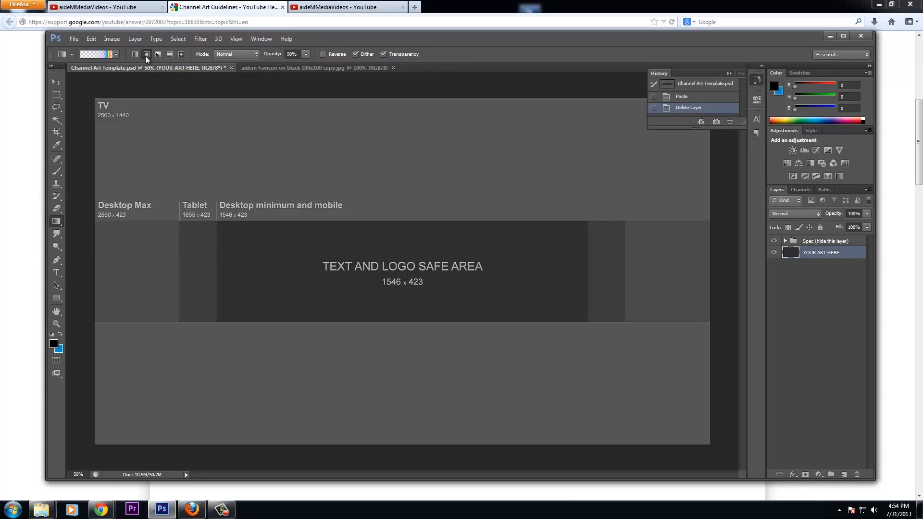
Show the centre guide and pick the black-to-blue gradient preset, checking foreground and background colours
{"action": "left_click", "coordinate": [236, 37]}
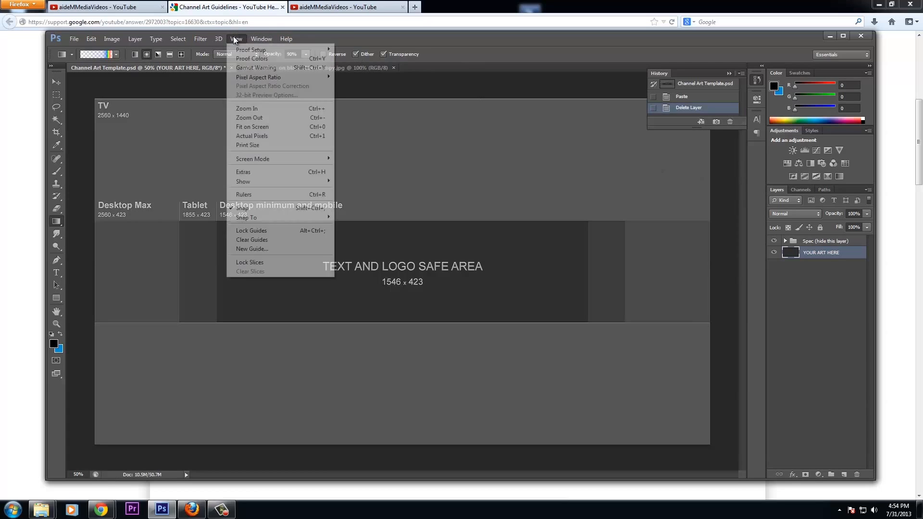
{"action": "left_click", "coordinate": [276, 172]}
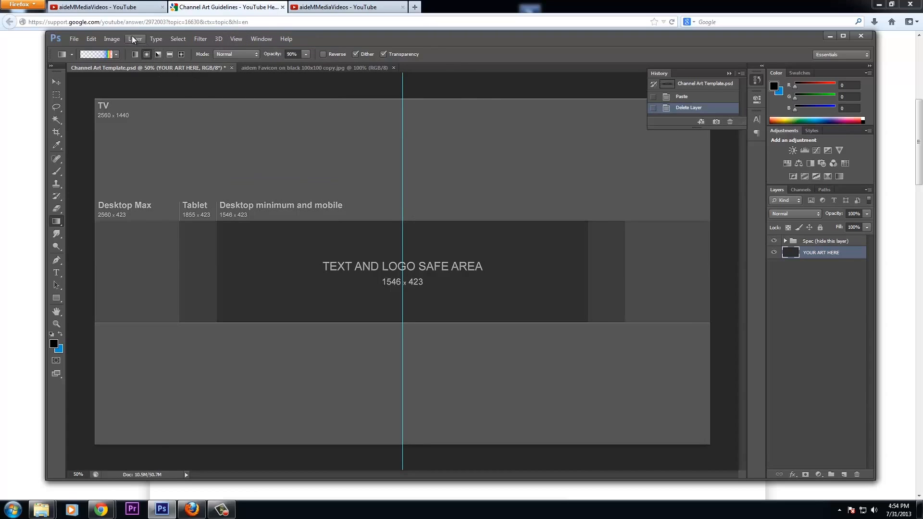
{"action": "left_click", "coordinate": [115, 55]}
{"action": "left_click", "coordinate": [72, 78]}
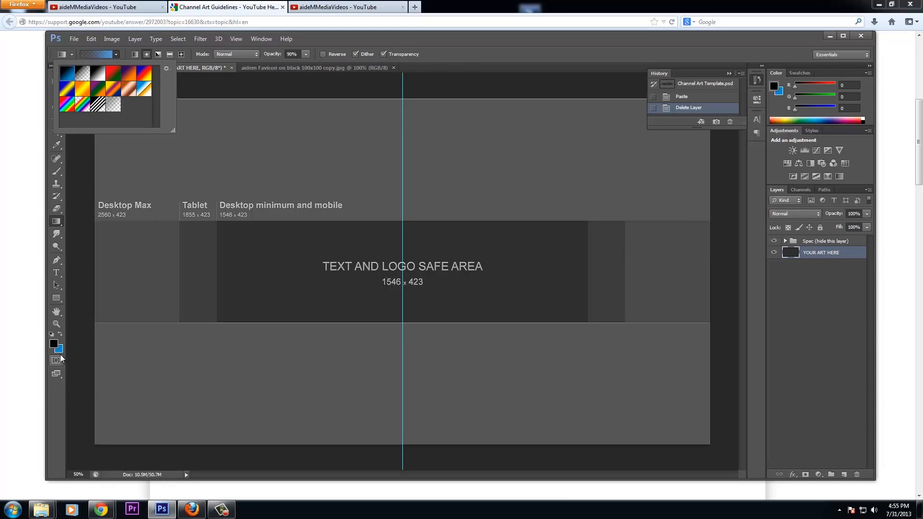
{"action": "left_click", "coordinate": [55, 345]}
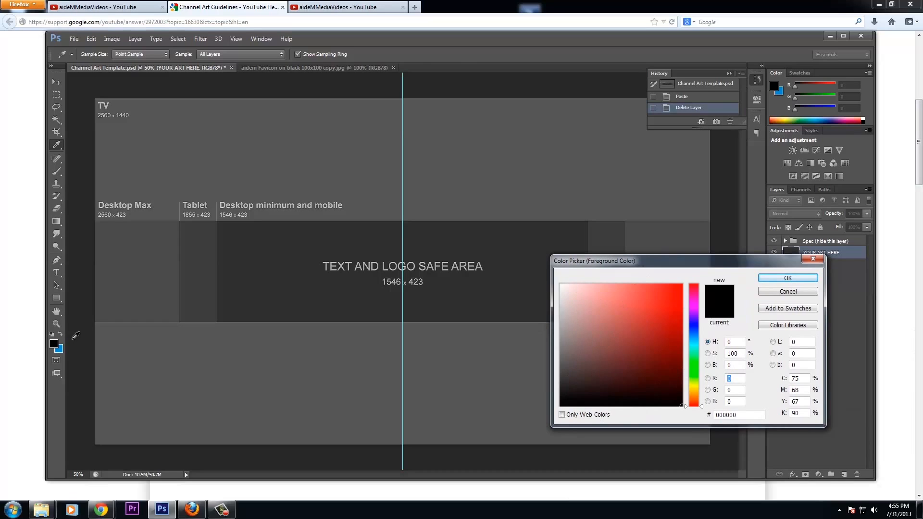
{"action": "left_click", "coordinate": [786, 292]}
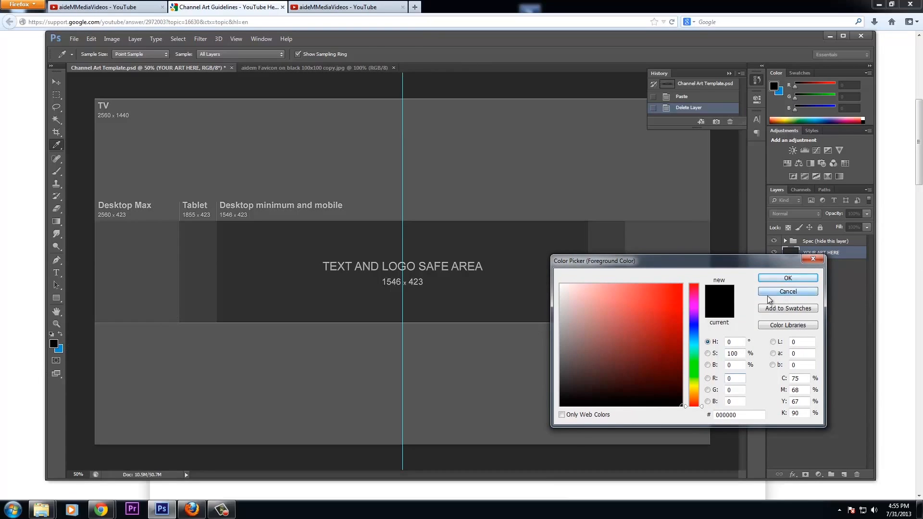
{"action": "key", "text": "g"}
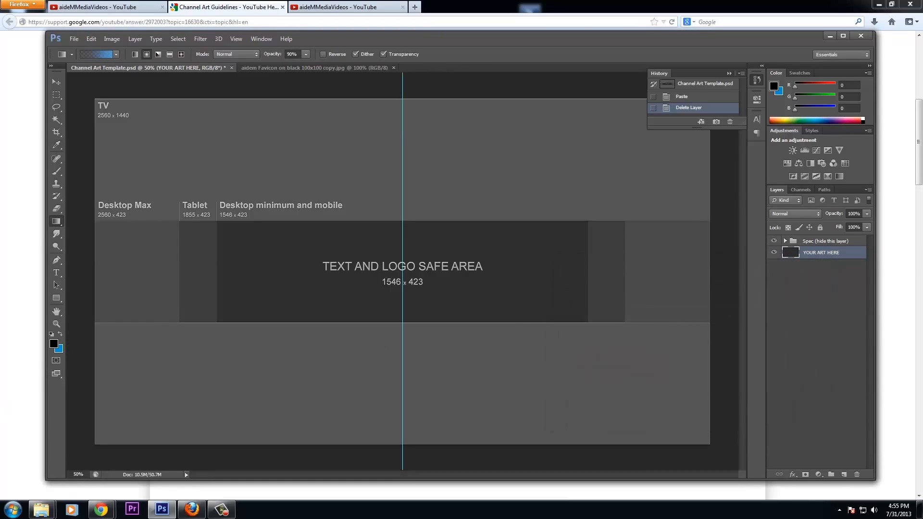
{"action": "left_click", "coordinate": [58, 349]}
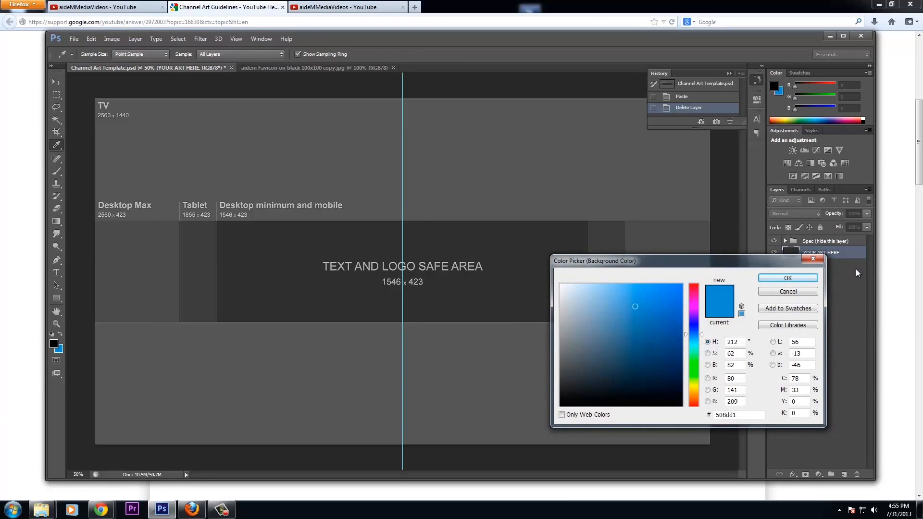
{"action": "left_click", "coordinate": [820, 262]}
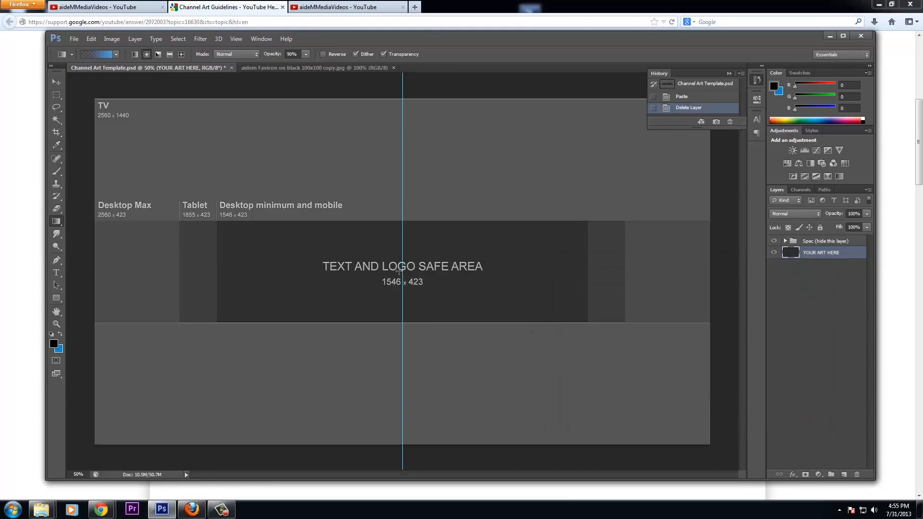
Drag a radial gradient from the canvas centre outward, toggling the template overlay to preview it
{"action": "left_click_drag", "start_coordinate": [402, 266], "coordinate": [711, 442]}
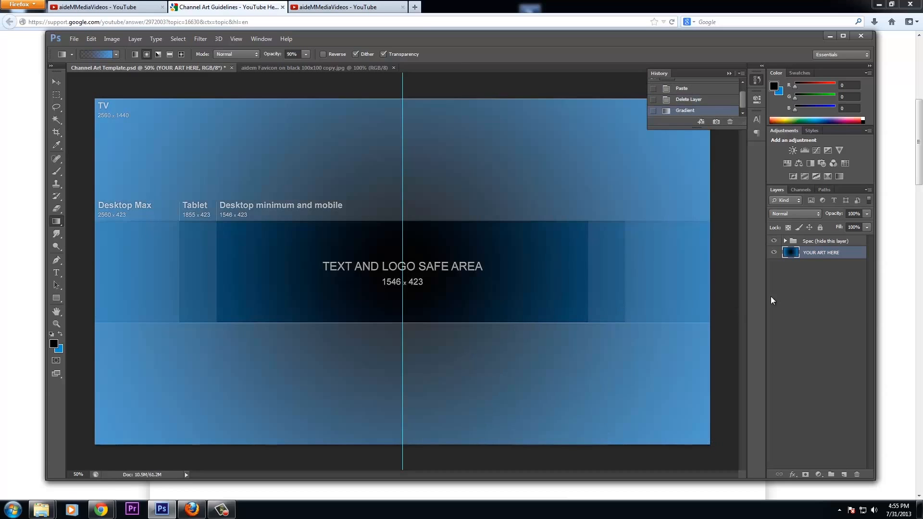
{"action": "left_click", "coordinate": [773, 241]}
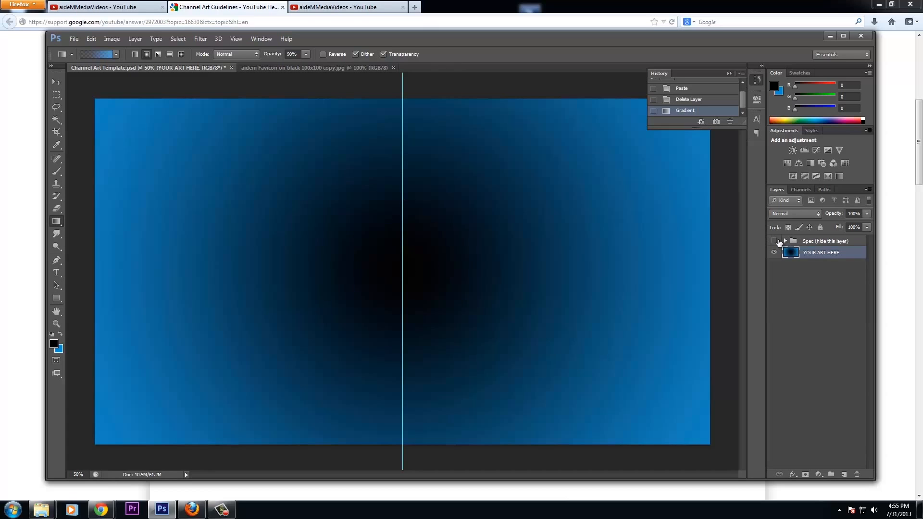
{"action": "left_click", "coordinate": [773, 241]}
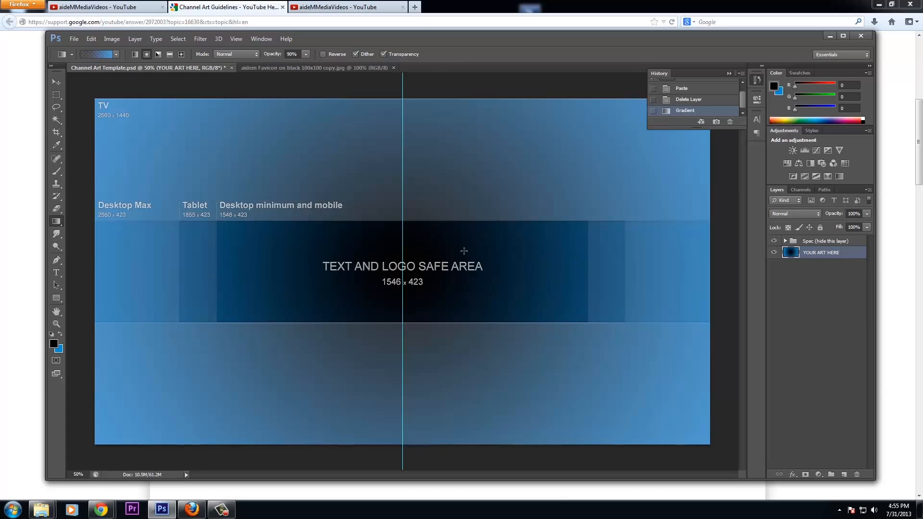
Open the aidem favicon large3 black image and select all of it
{"action": "left_click", "coordinate": [74, 38]}
{"action": "left_click", "coordinate": [74, 39]}
{"action": "left_click", "coordinate": [74, 41]}
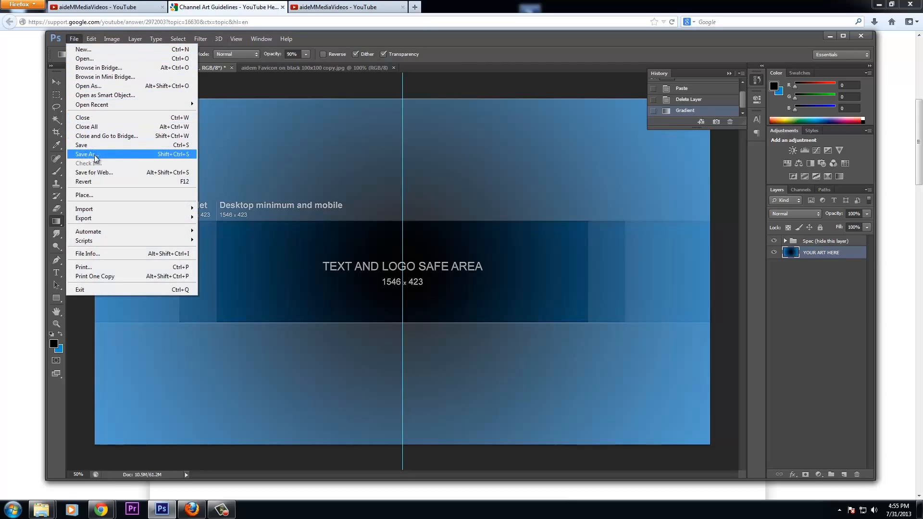
{"action": "left_click", "coordinate": [209, 111]}
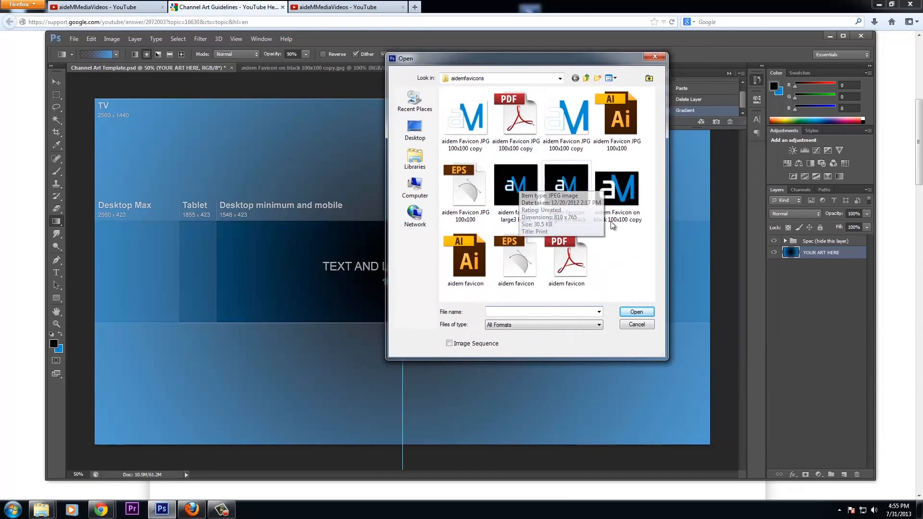
{"action": "double_click", "coordinate": [521, 195]}
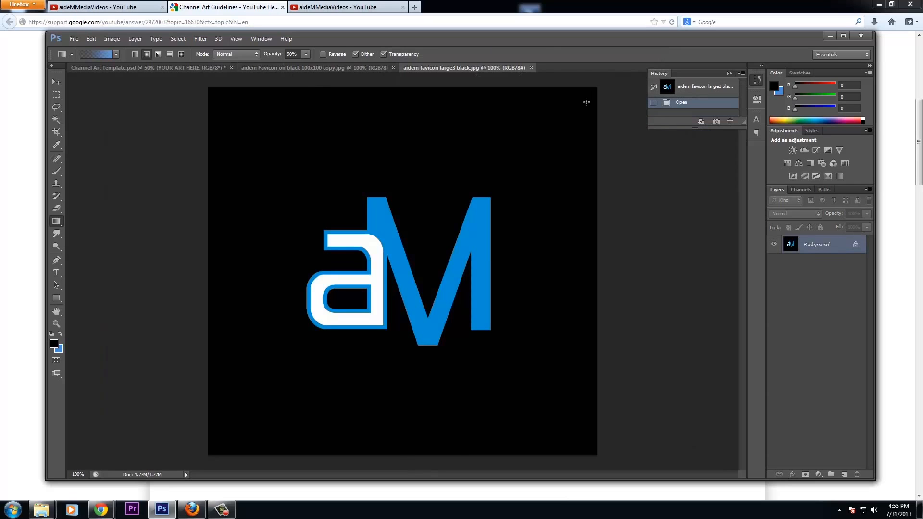
{"action": "key", "text": "ctrl+a"}
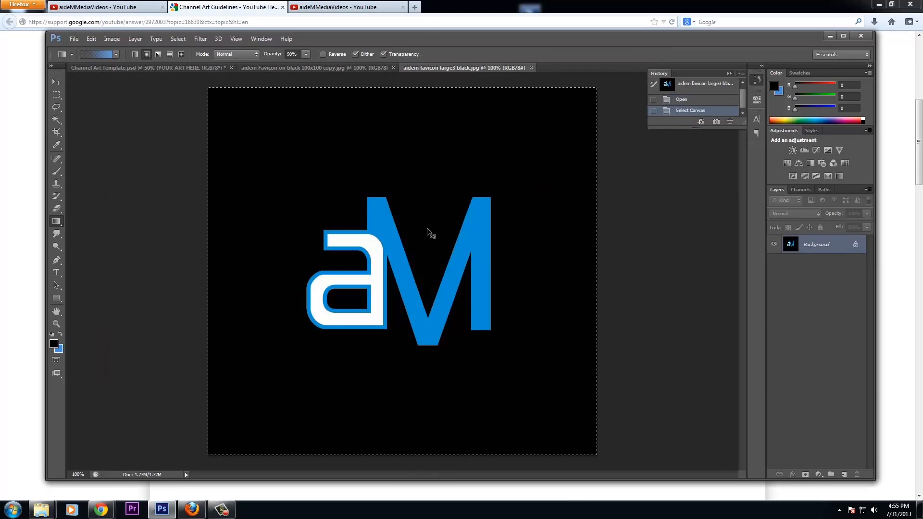
Paste the aM logo into the channel art template, then undo the resize
{"action": "left_click", "coordinate": [186, 68]}
{"action": "key", "text": "ctrl+v"}
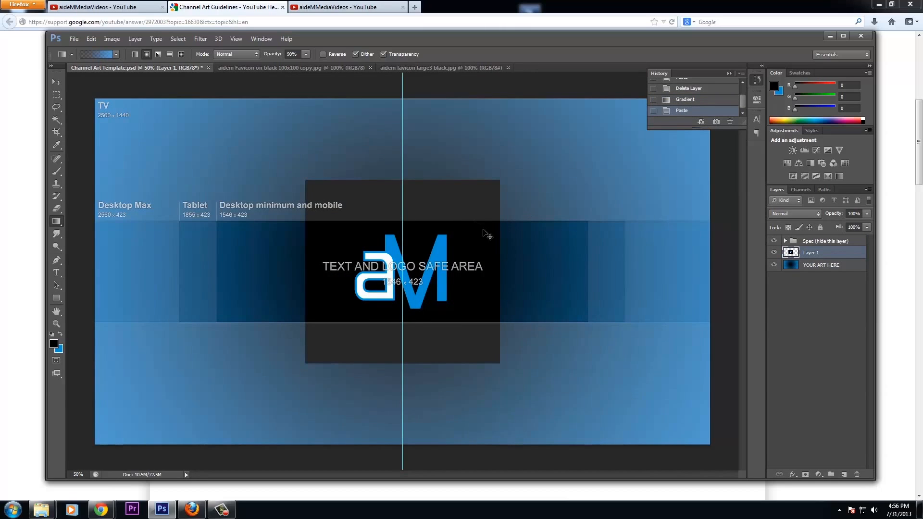
{"action": "key", "text": "ctrl+t"}
{"action": "left_click_drag", "start_coordinate": [306, 180], "coordinate": [374, 241]}
{"action": "key", "text": "ctrl+z"}
Select all of the smaller favicon image and delete the oversized logo layer from the template
{"action": "left_click", "coordinate": [344, 66]}
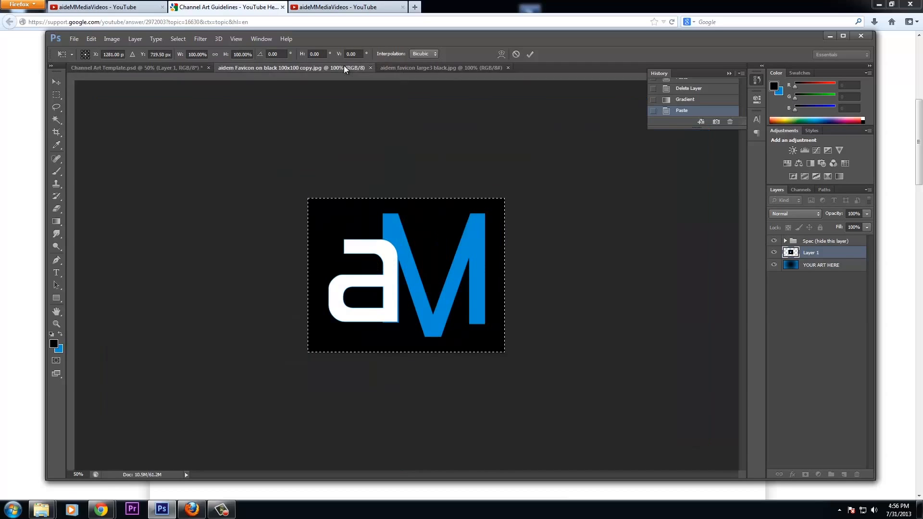
{"action": "key", "text": "ctrl+a"}
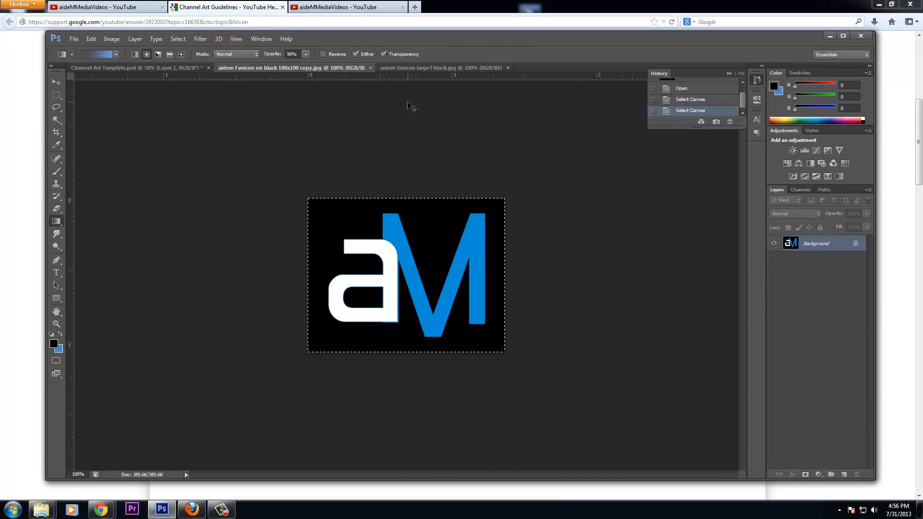
{"action": "left_click", "coordinate": [140, 67]}
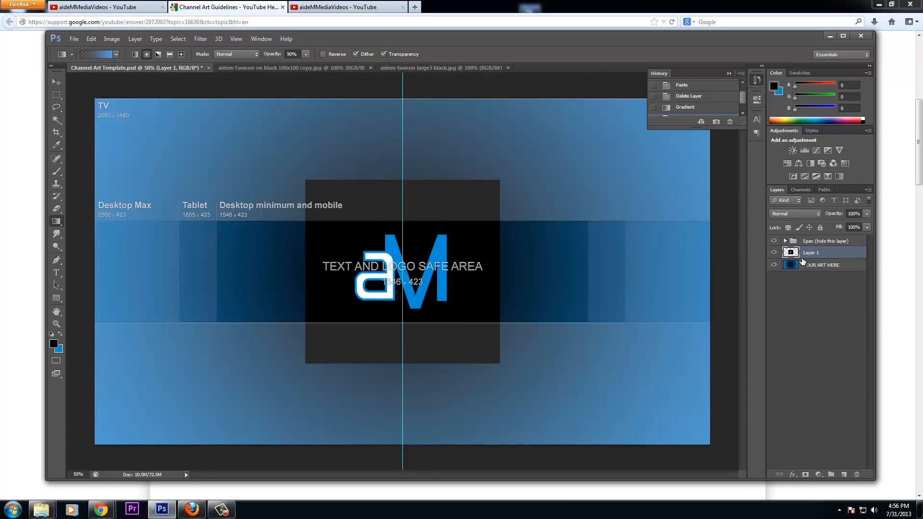
{"action": "left_click_drag", "start_coordinate": [790, 253], "coordinate": [857, 474]}
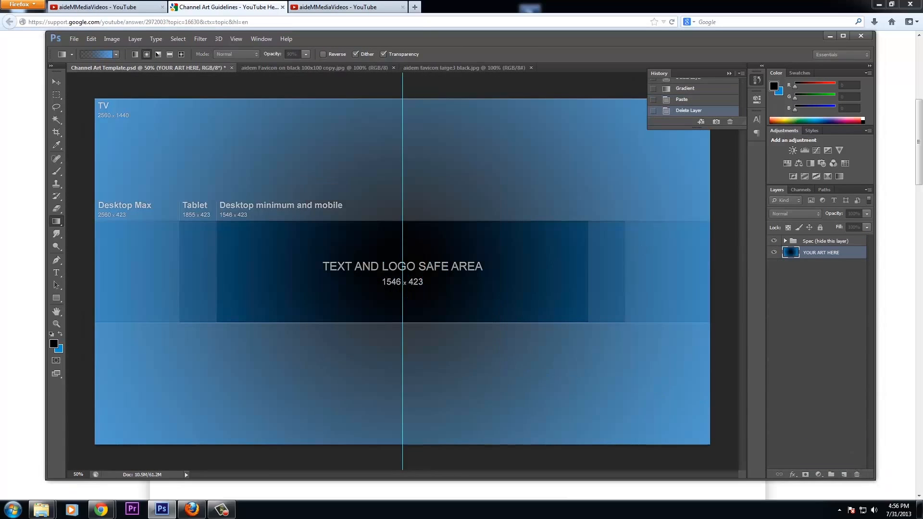
Paste the smaller aM logo at centre, hide the Spec overlay, and set Layer 1 to Screen blending
{"action": "key", "text": "ctrl+v"}
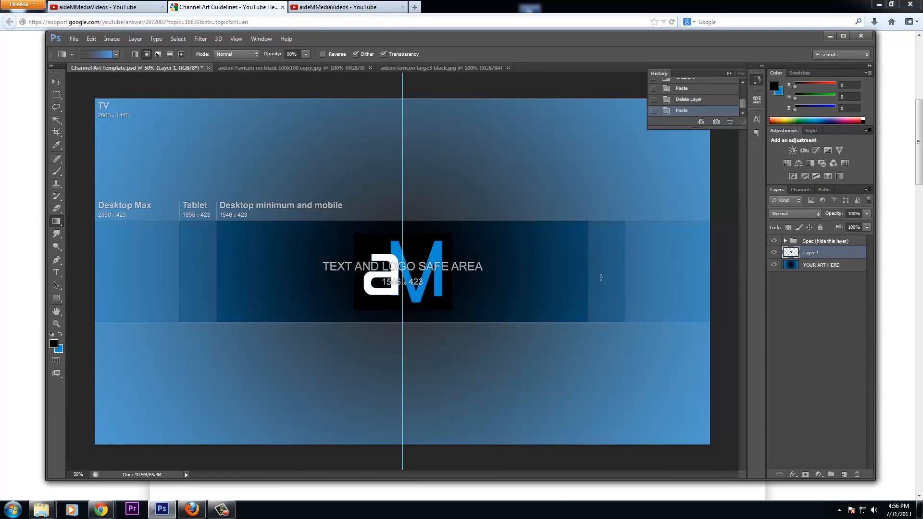
{"action": "left_click", "coordinate": [774, 241]}
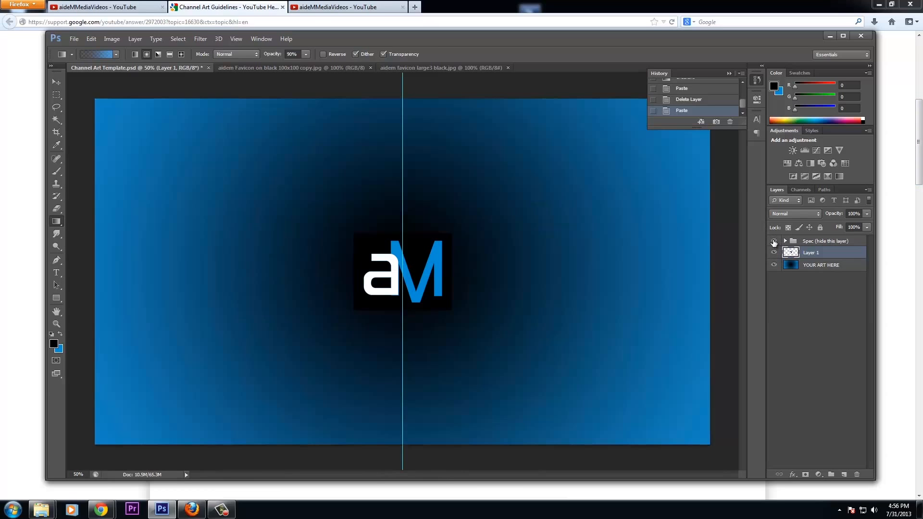
{"action": "left_click", "coordinate": [774, 240]}
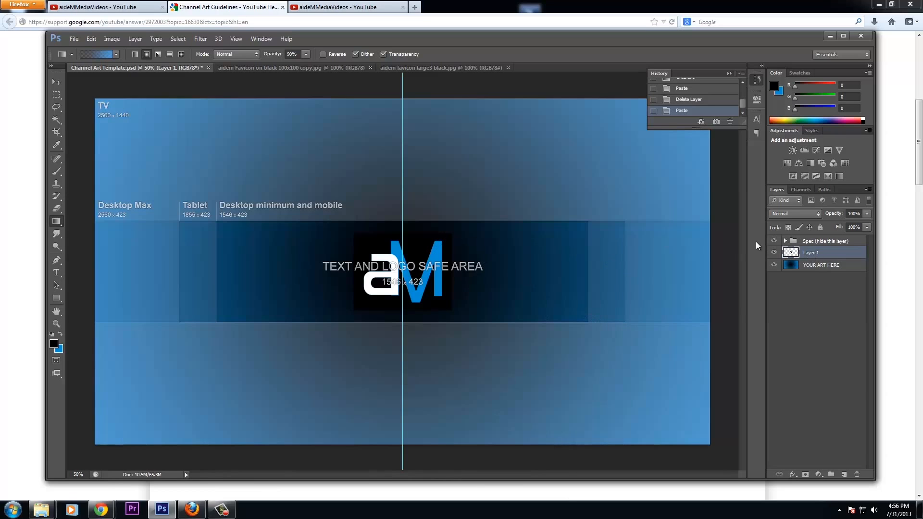
{"action": "left_click", "coordinate": [774, 240]}
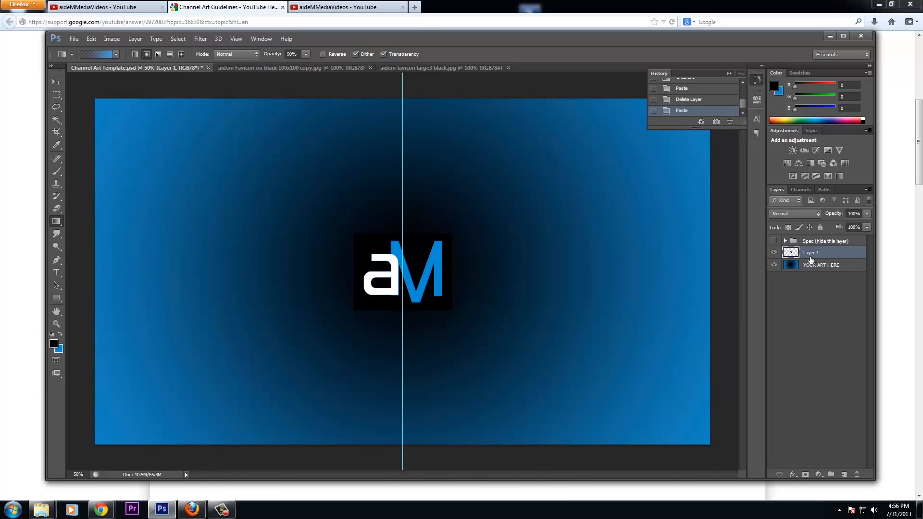
{"action": "left_click", "coordinate": [817, 214]}
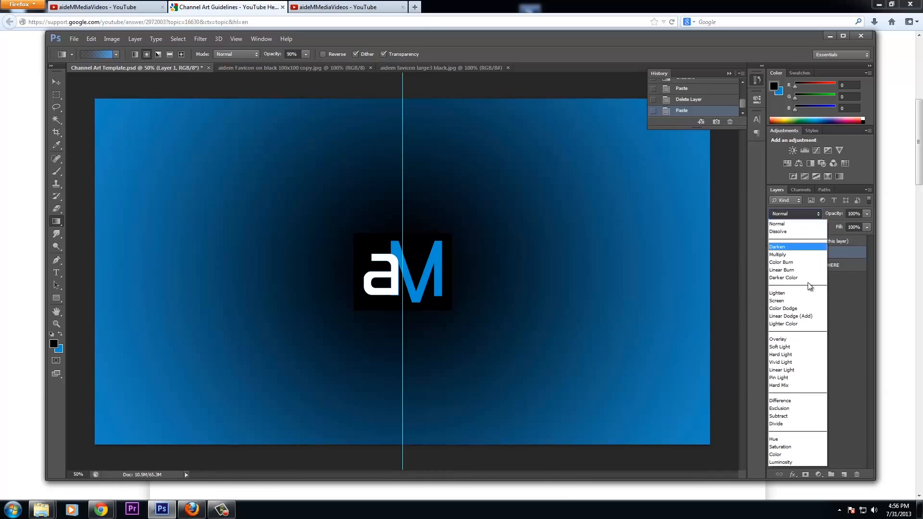
{"action": "left_click", "coordinate": [788, 301]}
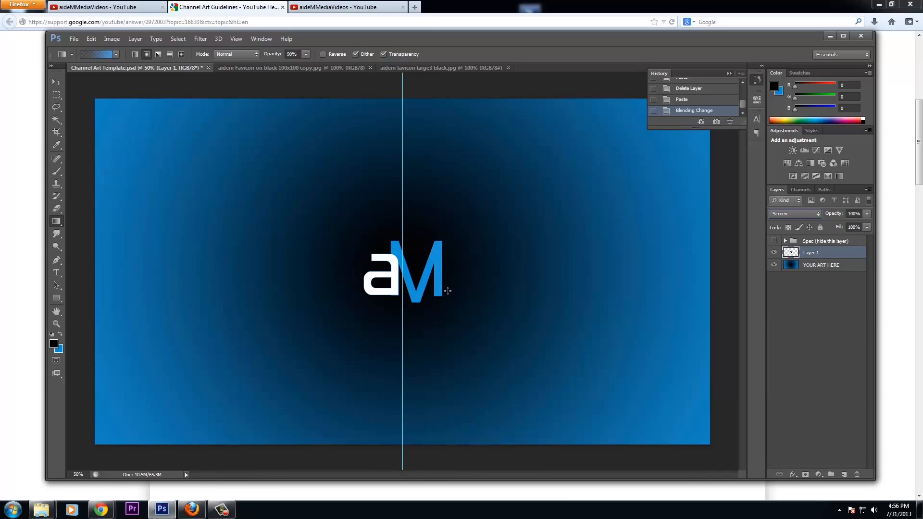
{"action": "left_click", "coordinate": [56, 83]}
Add the tagline 'Tell A Better Story With VIDEO !' as a text layer beside the logo
{"action": "left_click", "coordinate": [55, 273]}
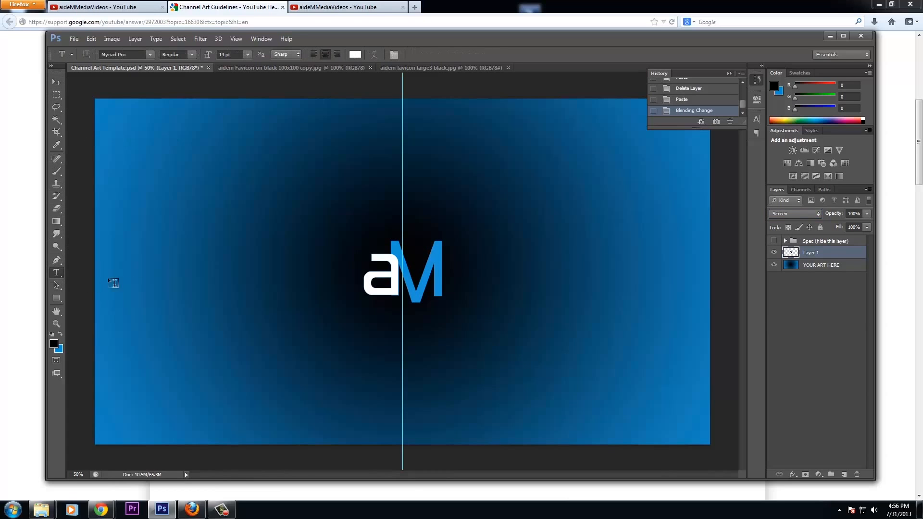
{"action": "left_click", "coordinate": [456, 290]}
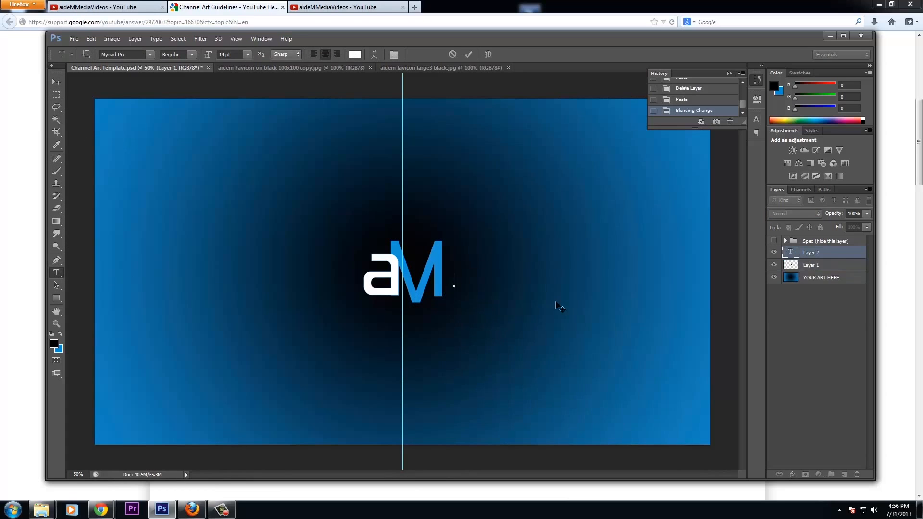
{"action": "type", "text": "Tell a"}
{"action": "key", "text": "BackSpace"}
{"action": "key", "text": "BackSpace"}
{"action": "type", "text": "A Better S"}
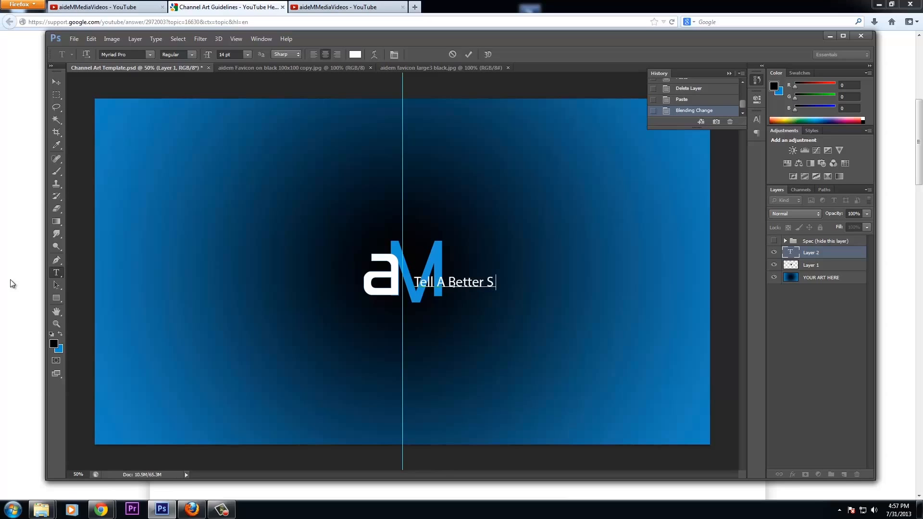
{"action": "type", "text": "tory With VIDEO !"}
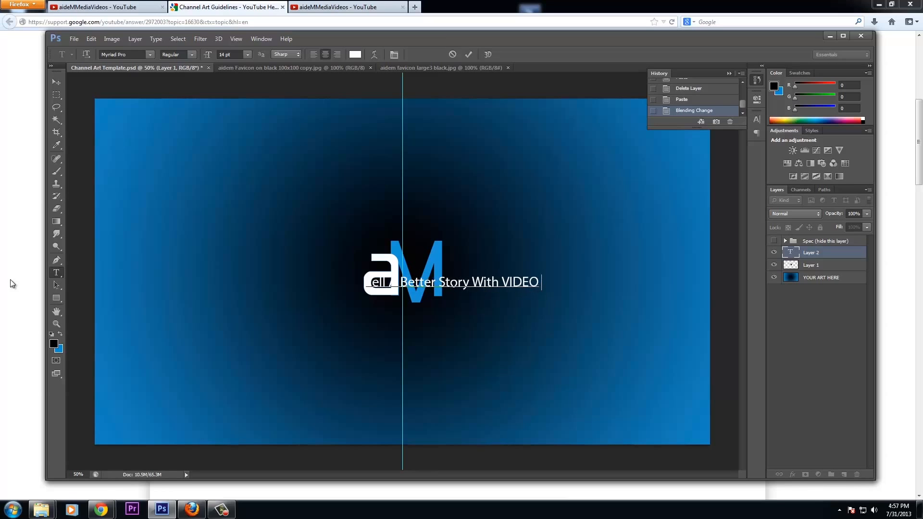
{"action": "left_click", "coordinate": [56, 82]}
Move the tagline beneath the logo and check it against the safe-area overlay
{"action": "left_click_drag", "start_coordinate": [466, 287], "coordinate": [426, 313]}
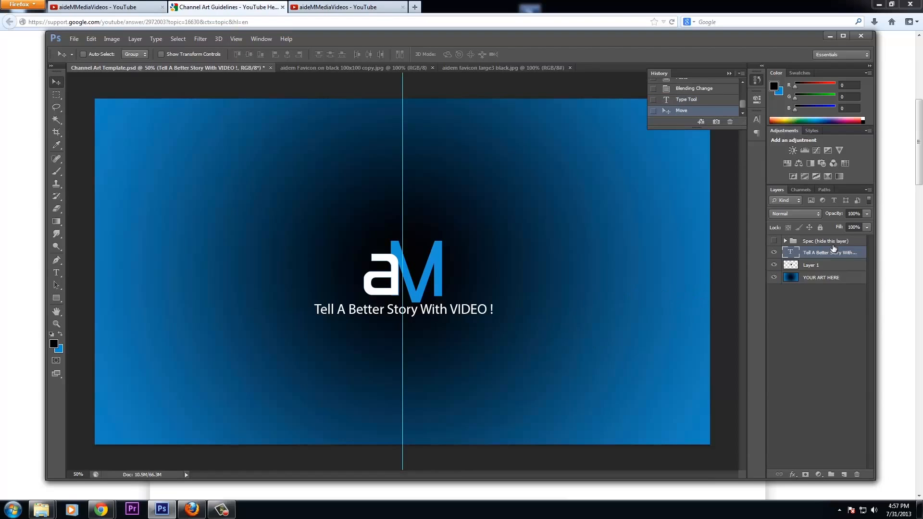
{"action": "left_click", "coordinate": [774, 241]}
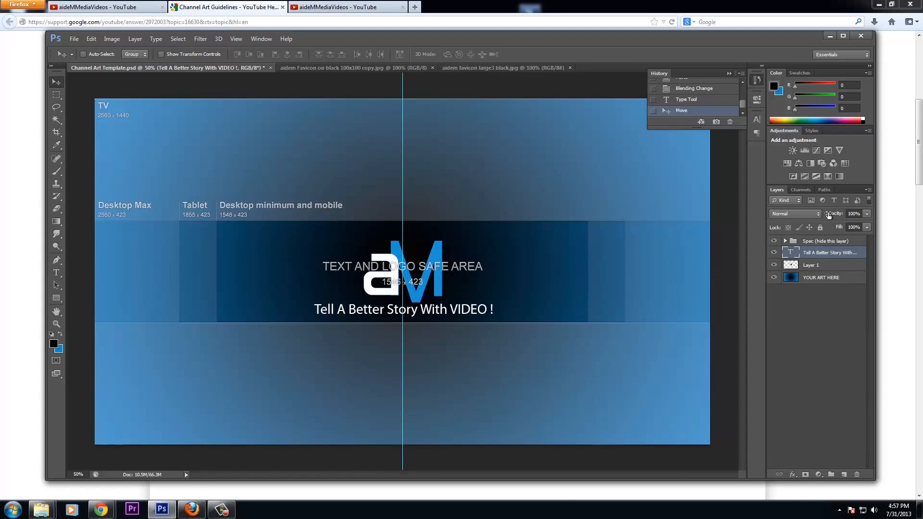
{"action": "left_click", "coordinate": [773, 241]}
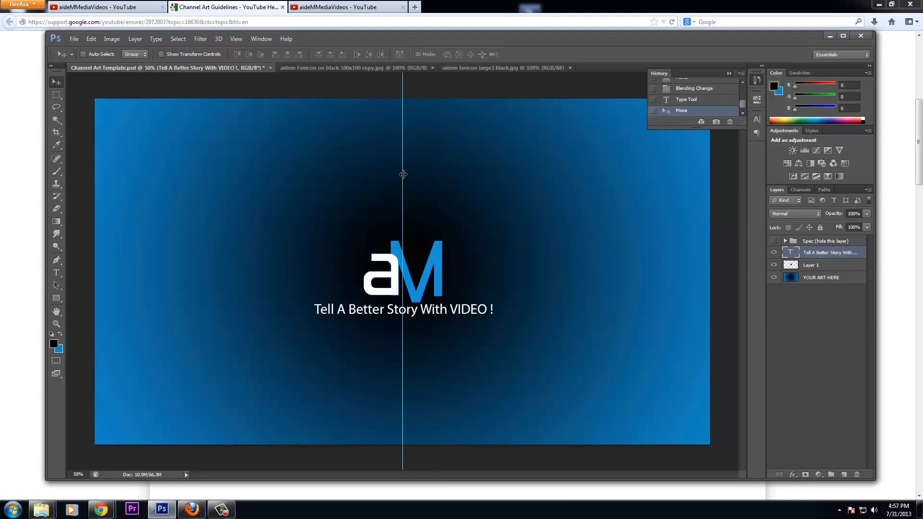
Hide the canvas guides and start a Save As into the Pictures library
{"action": "left_click", "coordinate": [237, 41]}
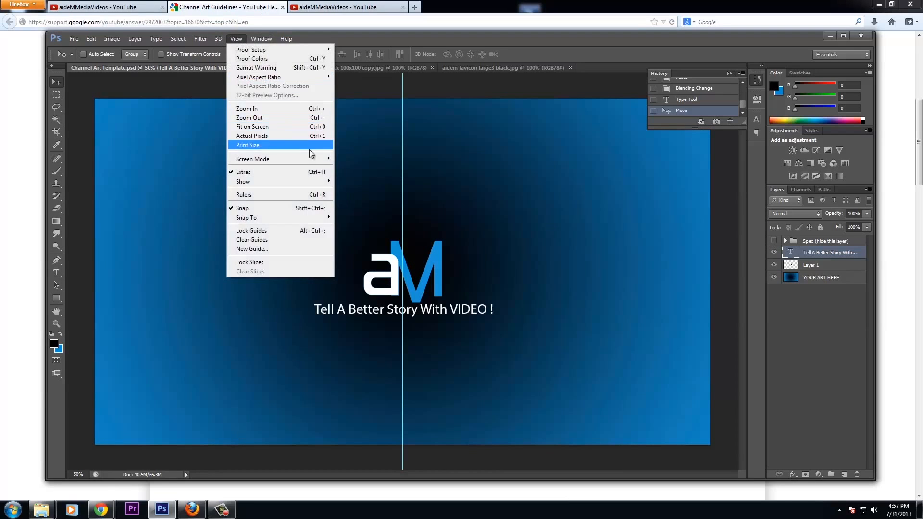
{"action": "left_click", "coordinate": [256, 172]}
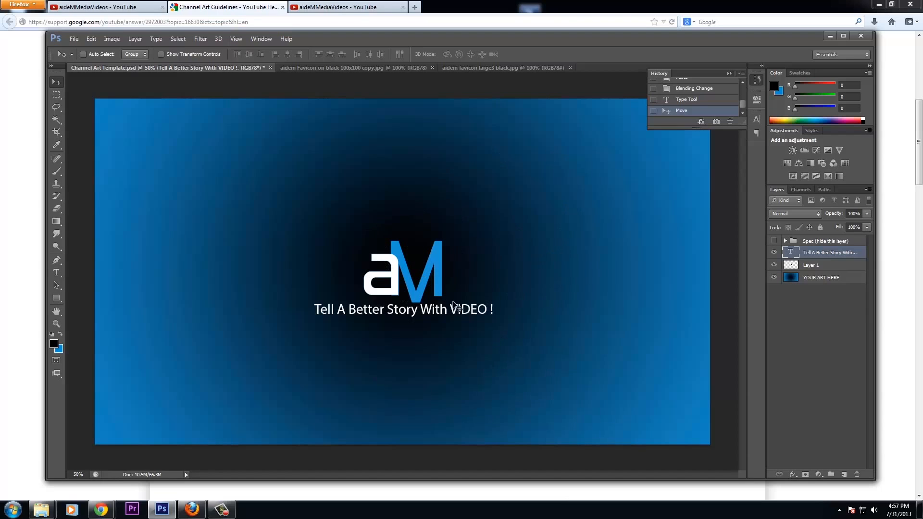
{"action": "left_click", "coordinate": [73, 40]}
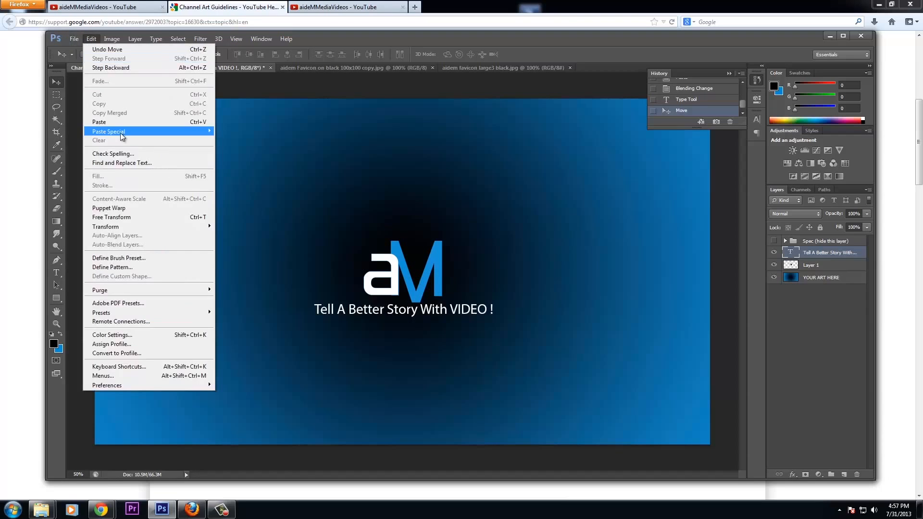
{"action": "left_click", "coordinate": [87, 155]}
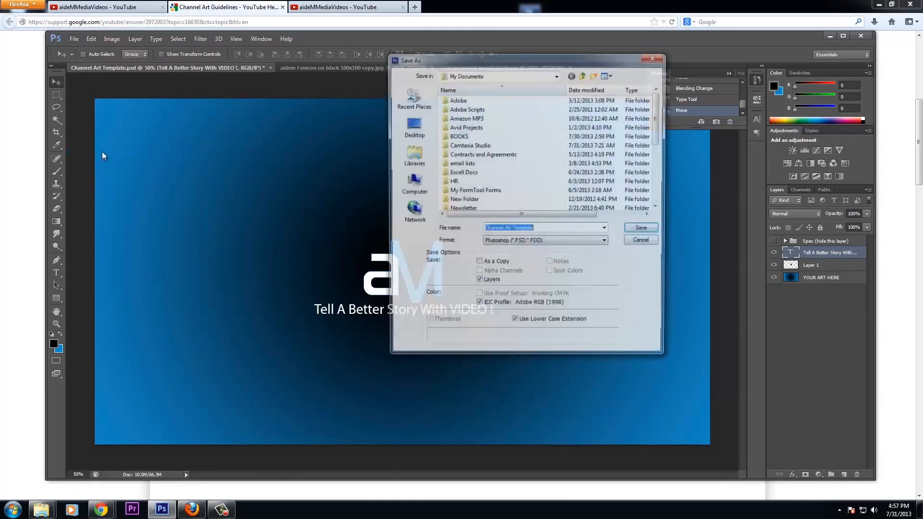
{"action": "left_click", "coordinate": [418, 153]}
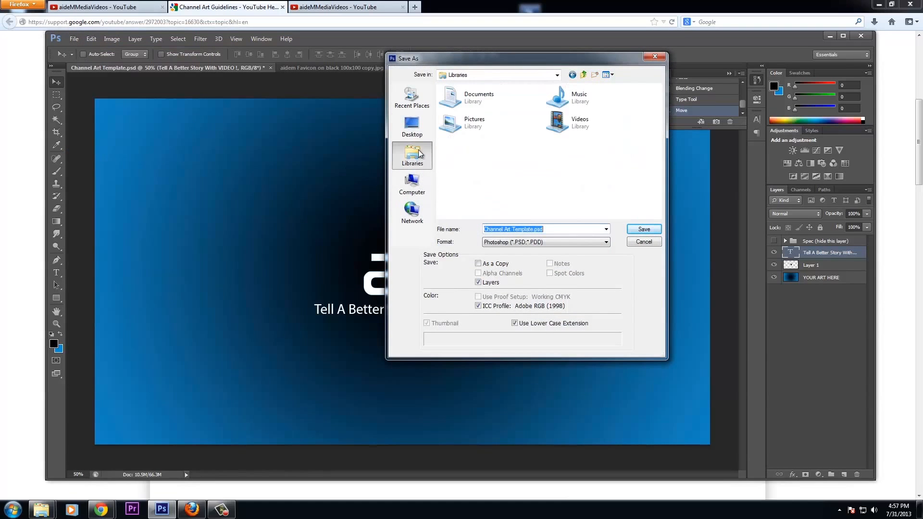
{"action": "double_click", "coordinate": [483, 125]}
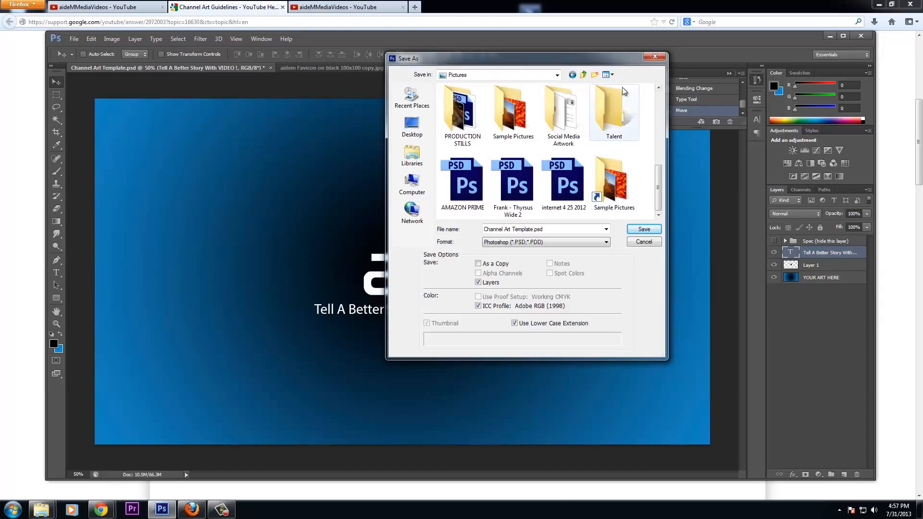
Create a YouTube folder in Pictures and name the file 'aideM Media Channel Art'
{"action": "left_click", "coordinate": [594, 75]}
{"action": "type", "text": "YouTube"}
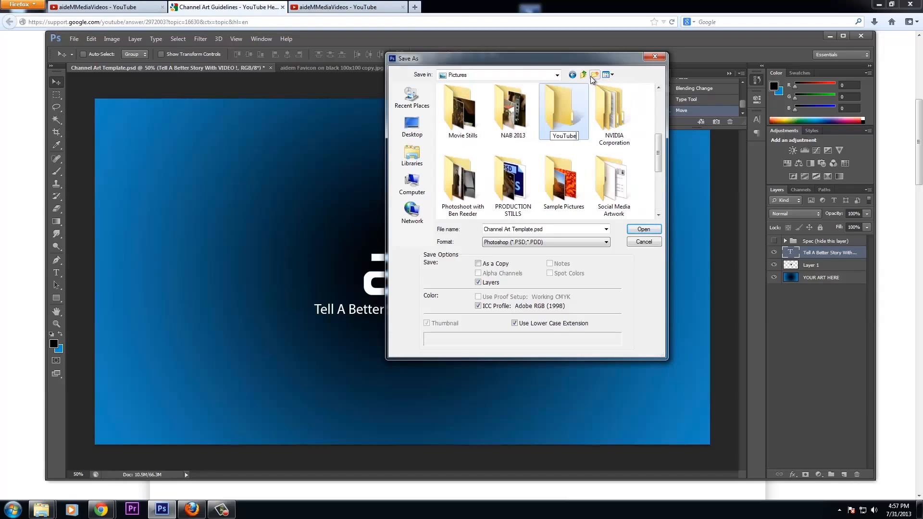
{"action": "key", "text": "Return"}
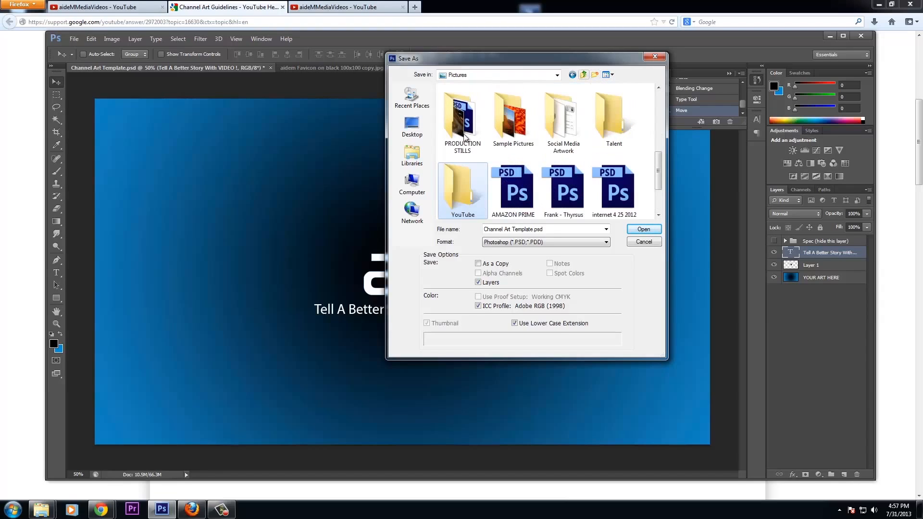
{"action": "double_click", "coordinate": [466, 188]}
{"action": "double_click", "coordinate": [509, 228]}
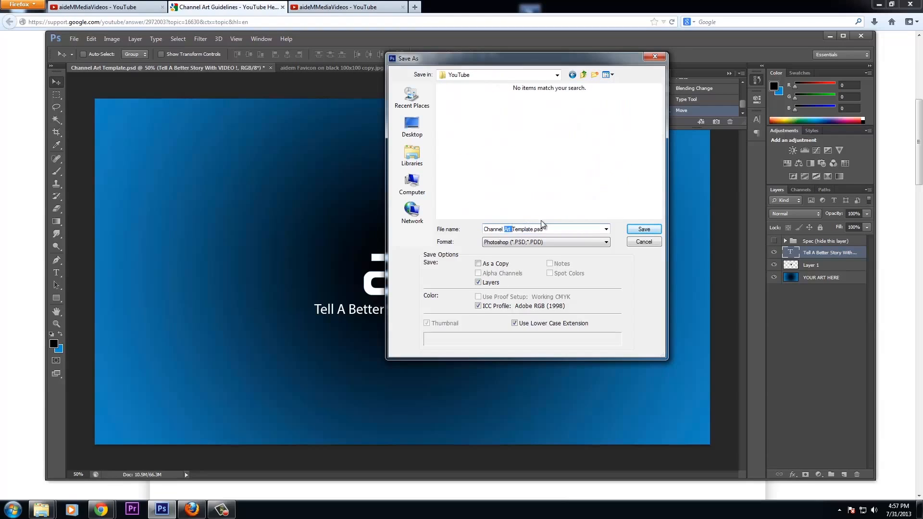
{"action": "key", "text": "ctrl+a"}
{"action": "type", "text": "aideM Media Channel Art"}
Read through the Channel Art Guidelines sizes, then return to the aideMMediaVideos channel tab
{"action": "left_click", "coordinate": [192, 510]}
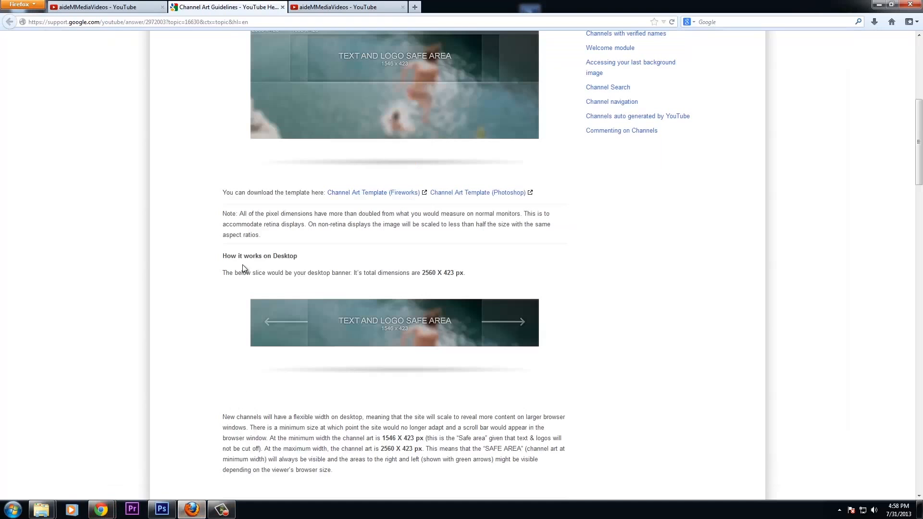
{"action": "scroll", "coordinate": [497, 385], "scroll_direction": "up", "scroll_amount": 8}
{"action": "scroll", "coordinate": [460, 433], "scroll_direction": "down", "scroll_amount": 2}
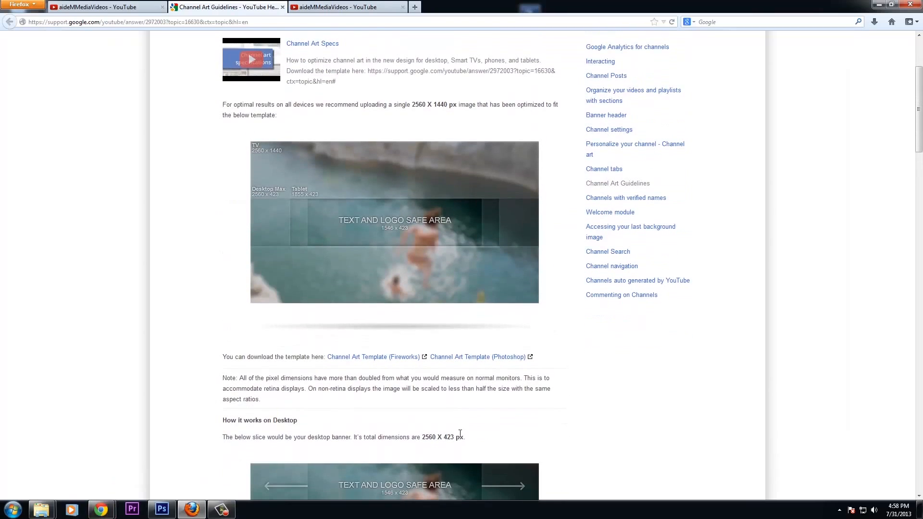
{"action": "scroll", "coordinate": [341, 392], "scroll_direction": "down", "scroll_amount": 2}
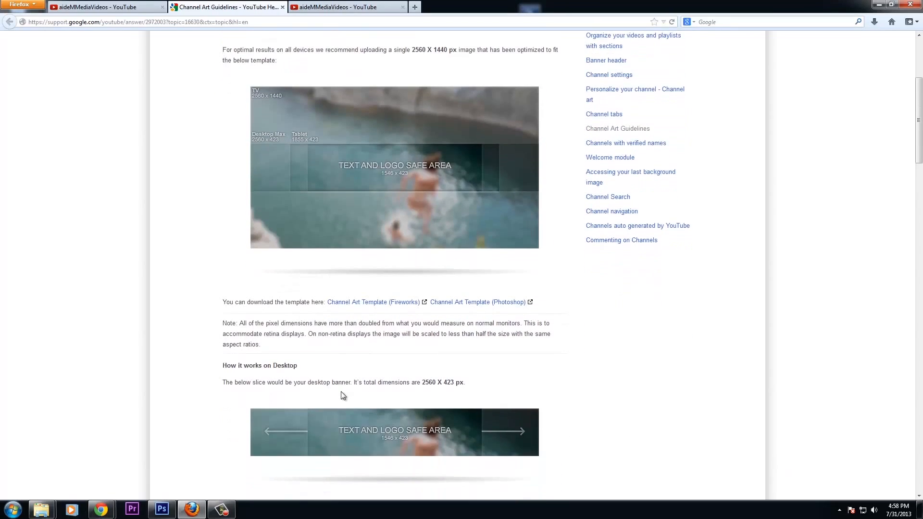
{"action": "scroll", "coordinate": [349, 374], "scroll_direction": "down", "scroll_amount": 8}
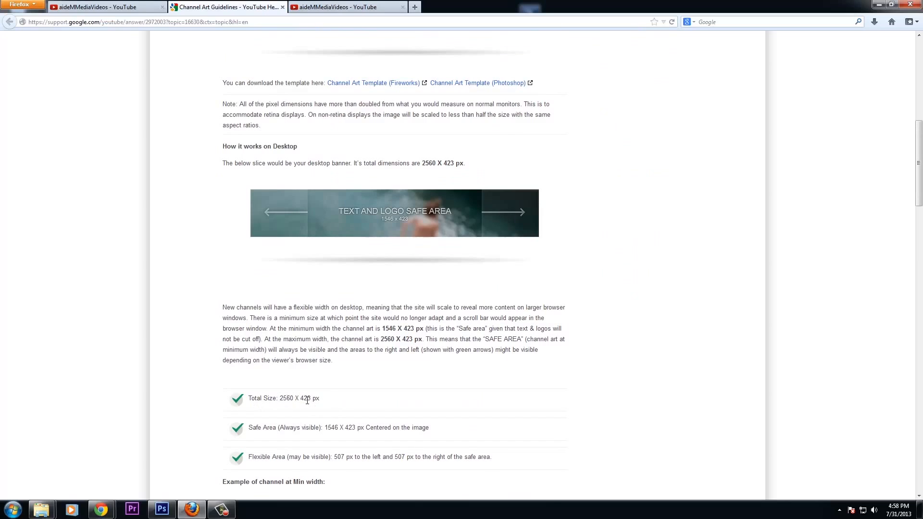
{"action": "scroll", "coordinate": [361, 416], "scroll_direction": "down", "scroll_amount": 4}
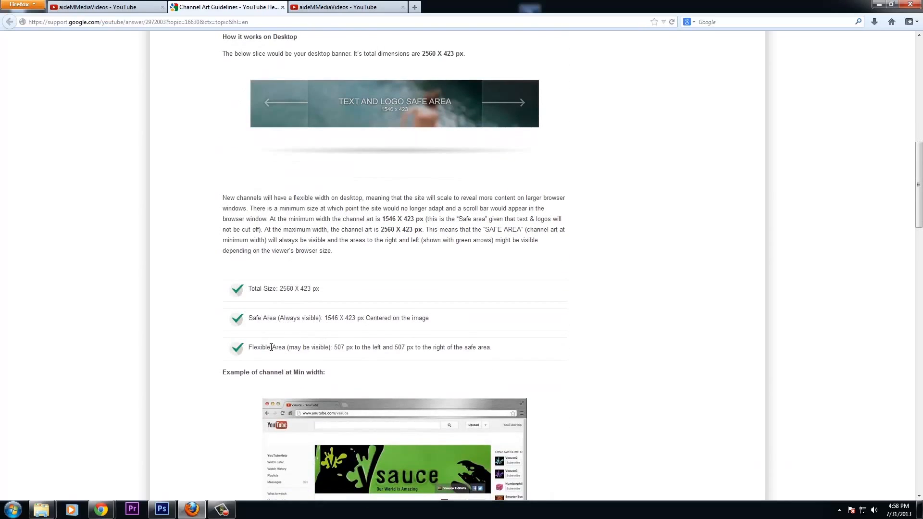
{"action": "scroll", "coordinate": [376, 355], "scroll_direction": "down", "scroll_amount": 18}
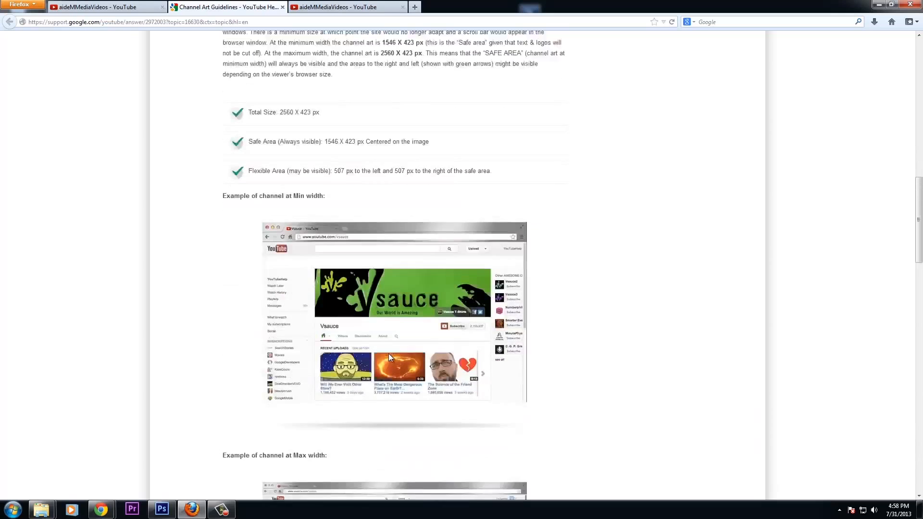
{"action": "left_click", "coordinate": [81, 7]}
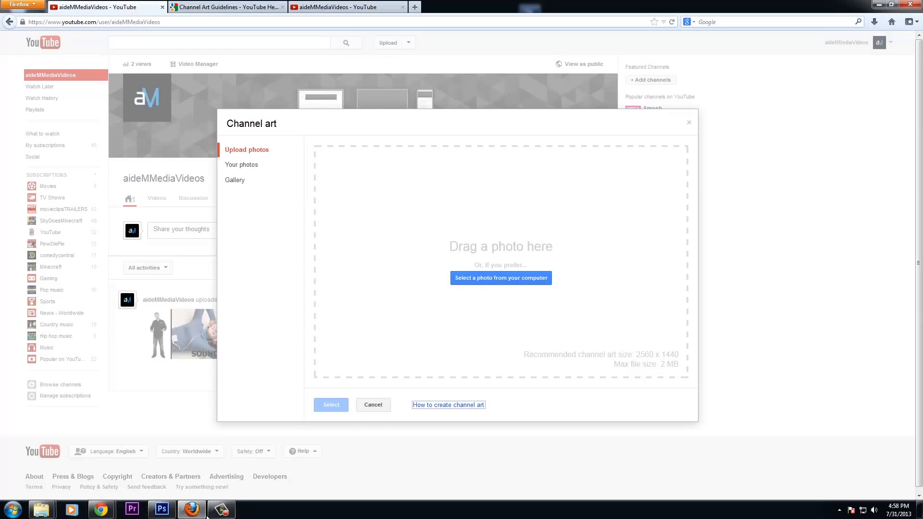
Save the banner as JPEG 'aideM Media Channel Art.jpg' in the YouTube folder
{"action": "left_click", "coordinate": [162, 513]}
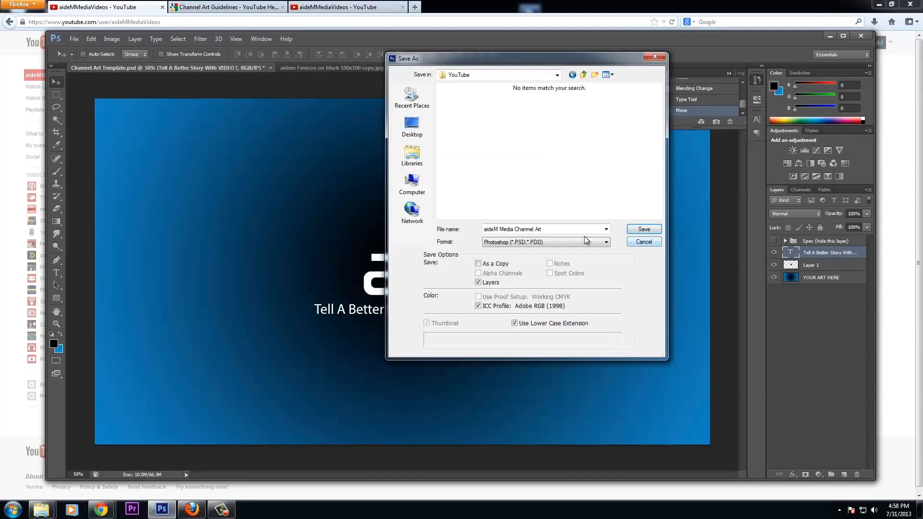
{"action": "left_click", "coordinate": [561, 242]}
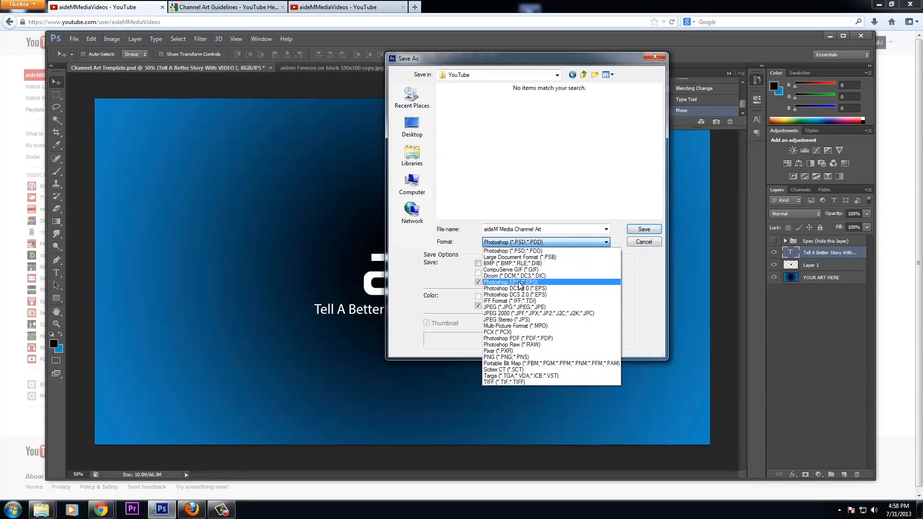
{"action": "left_click", "coordinate": [531, 307]}
{"action": "left_click", "coordinate": [643, 230]}
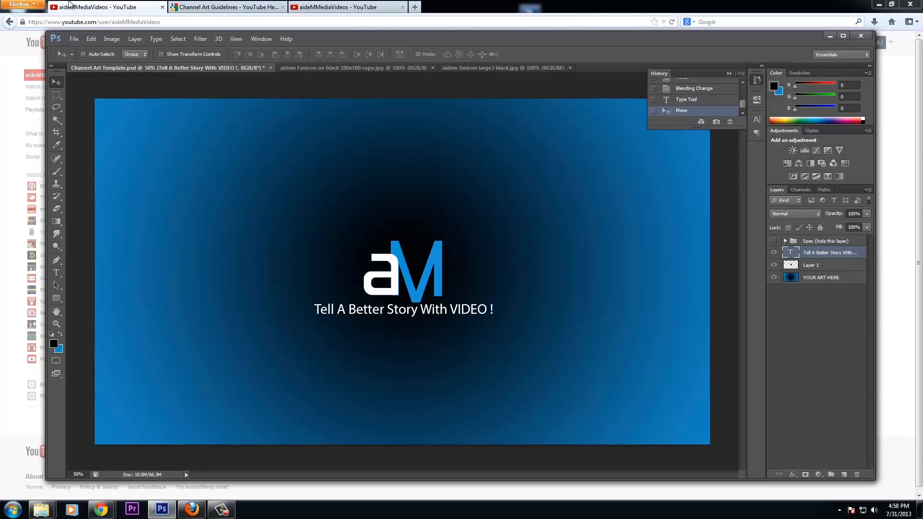
{"action": "left_click", "coordinate": [85, 5]}
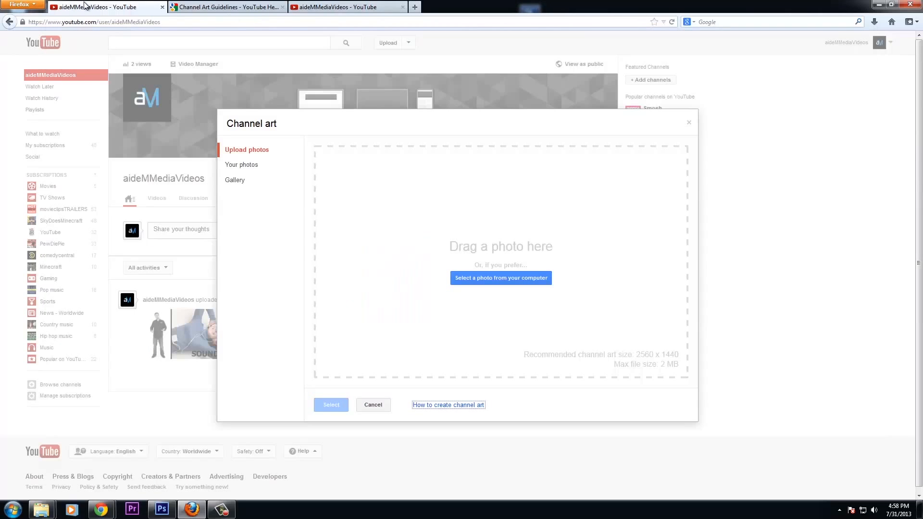
Upload 'aideM Media Channel Art' from Pictures > YouTube as channel art with Auto Enhance on
{"action": "left_click", "coordinate": [487, 278]}
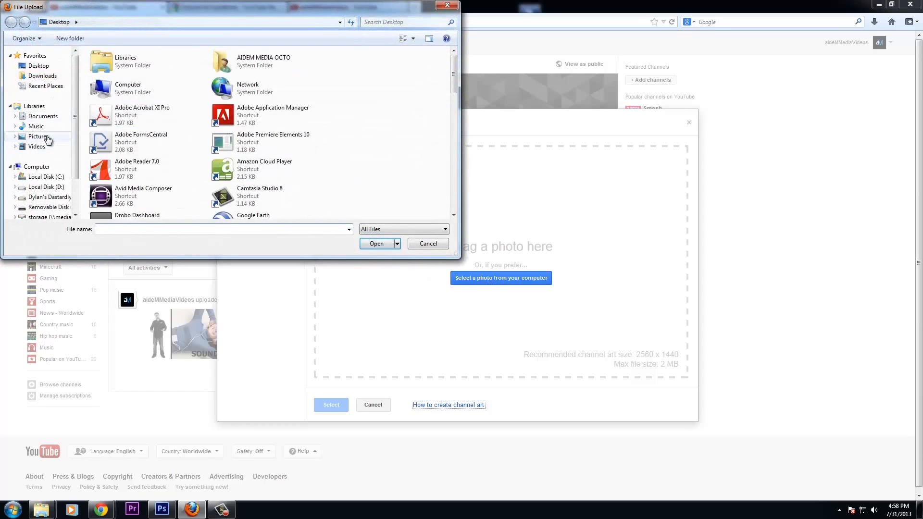
{"action": "left_click", "coordinate": [38, 137]}
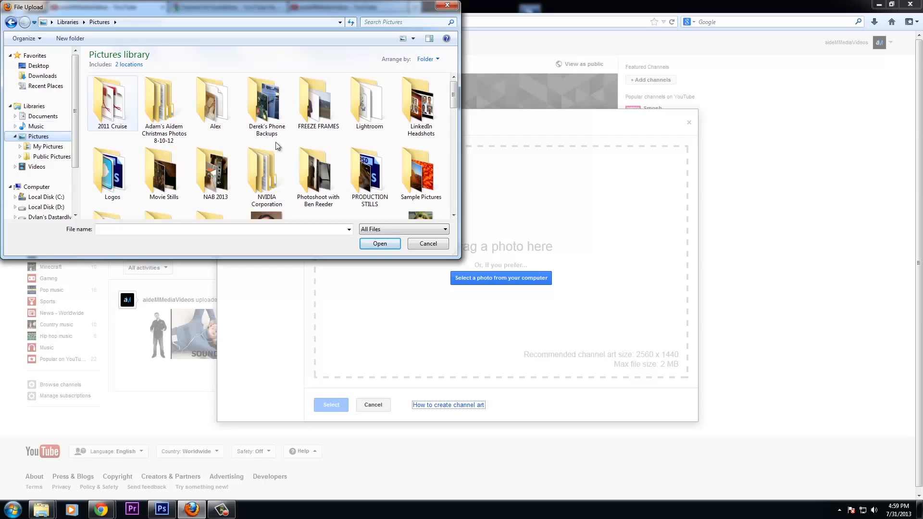
{"action": "scroll", "coordinate": [302, 138], "scroll_direction": "down", "scroll_amount": 3}
{"action": "left_click_drag", "start_coordinate": [453, 97], "coordinate": [452, 127]}
{"action": "double_click", "coordinate": [211, 117]}
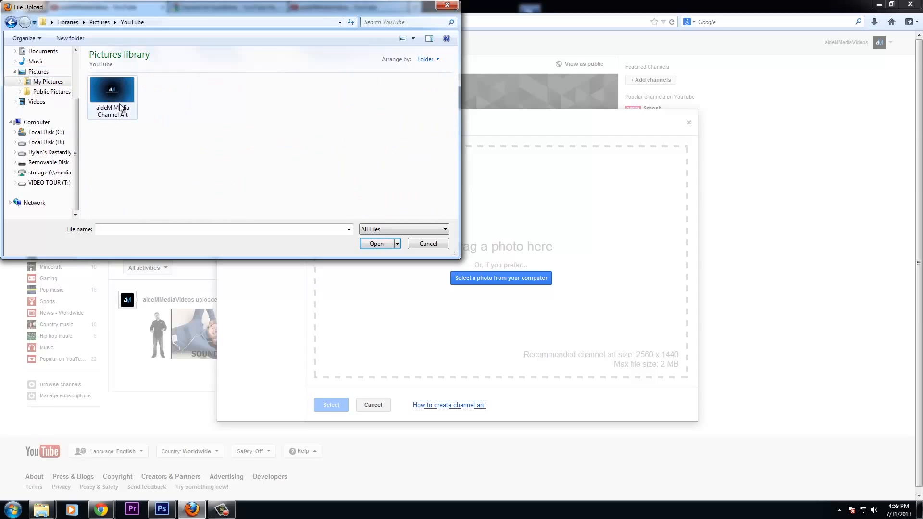
{"action": "double_click", "coordinate": [113, 90]}
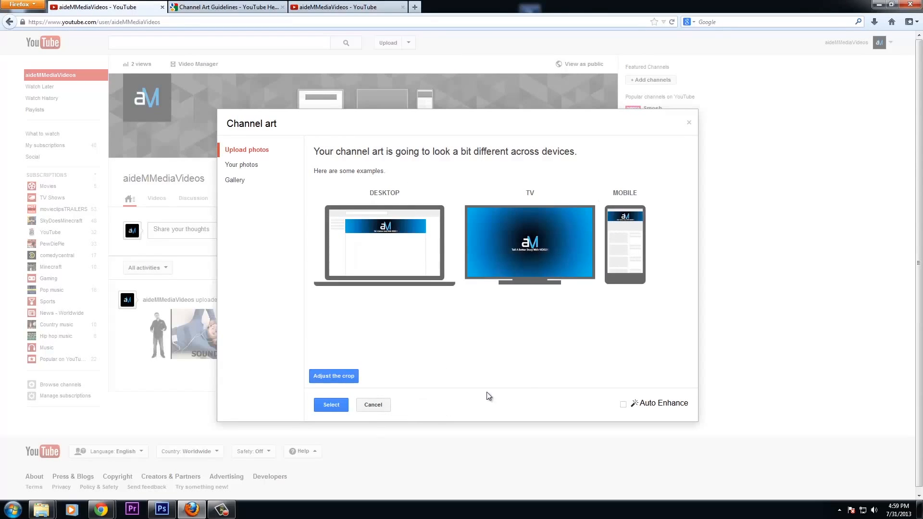
{"action": "left_click", "coordinate": [622, 404]}
{"action": "left_click", "coordinate": [333, 406]}
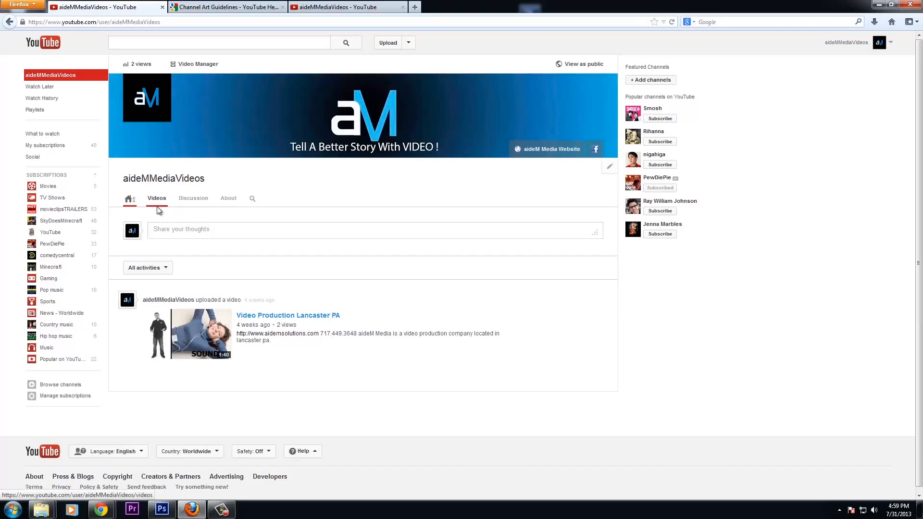
Preview the aideMMediaVideos channel as the public, visiting the Videos page and back to Home
{"action": "left_click", "coordinate": [582, 65]}
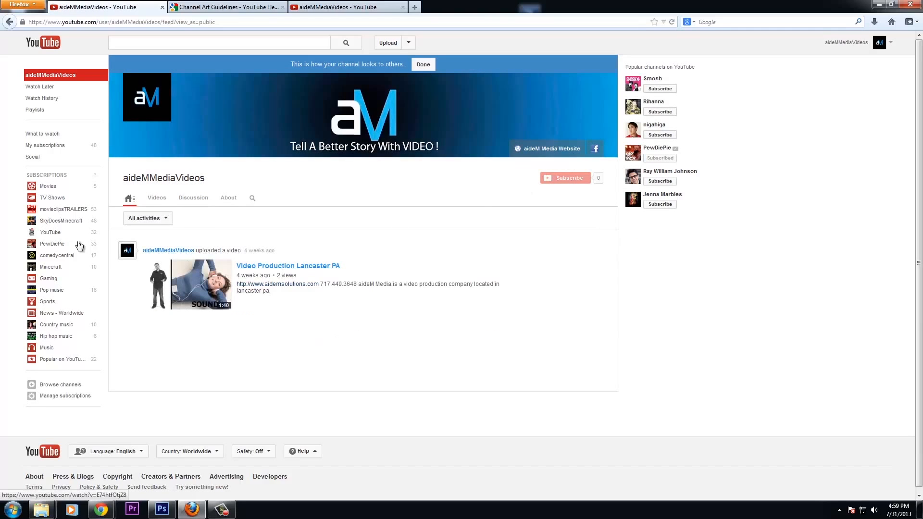
{"action": "left_click", "coordinate": [146, 199]}
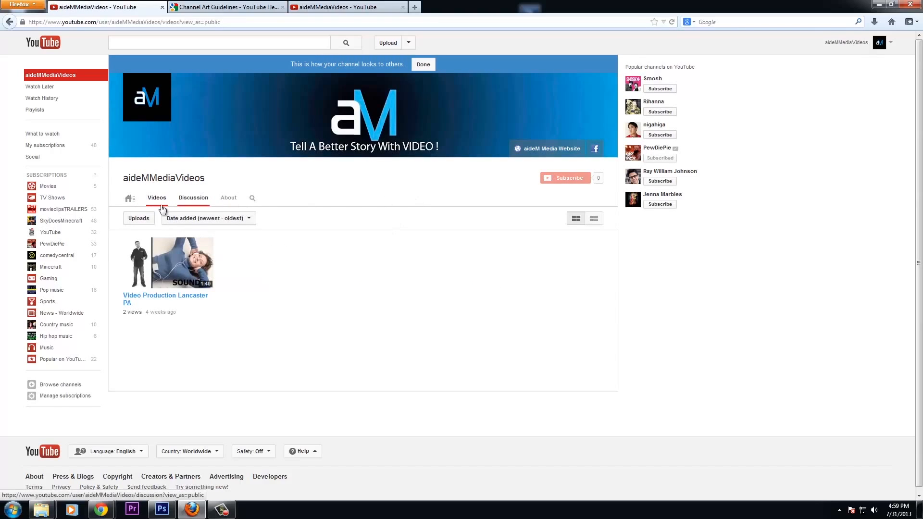
{"action": "left_click", "coordinate": [128, 199]}
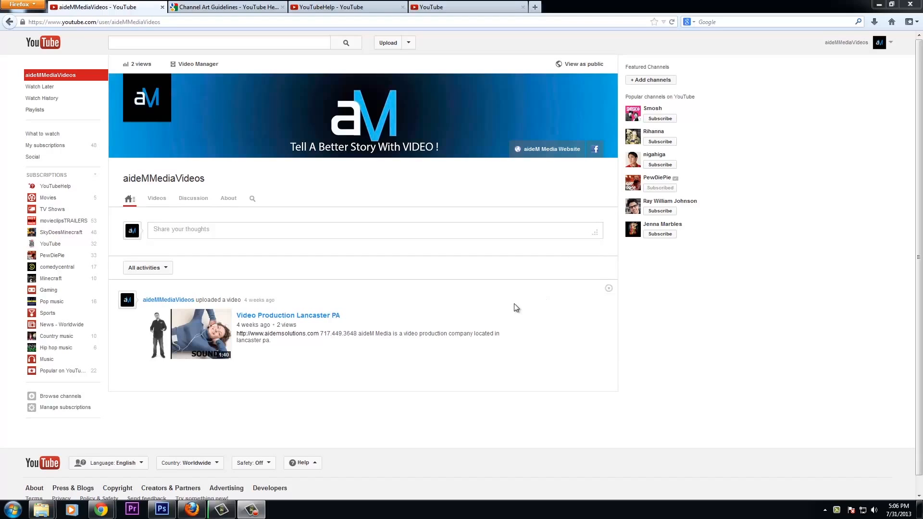
Enable the Browse view in the channel navigation settings and save
{"action": "left_click", "coordinate": [611, 168]}
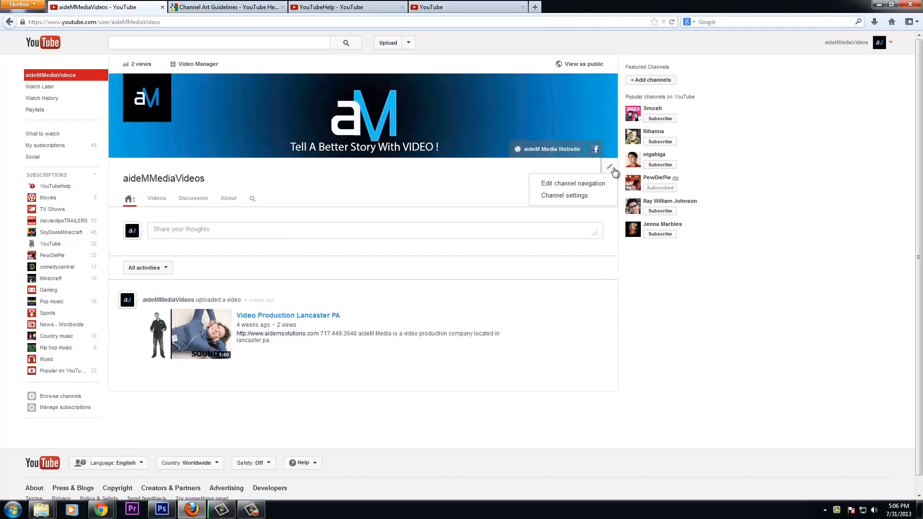
{"action": "left_click", "coordinate": [584, 188]}
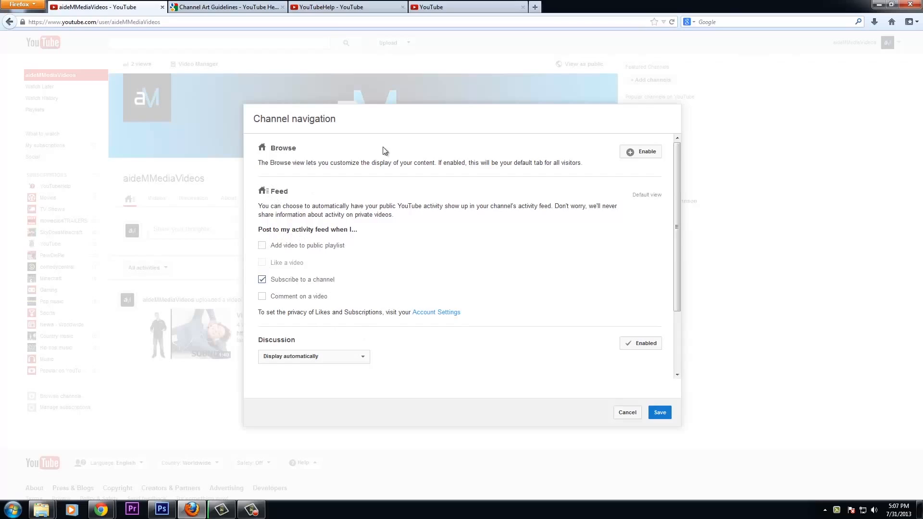
{"action": "left_click", "coordinate": [625, 153]}
{"action": "left_click", "coordinate": [666, 413]}
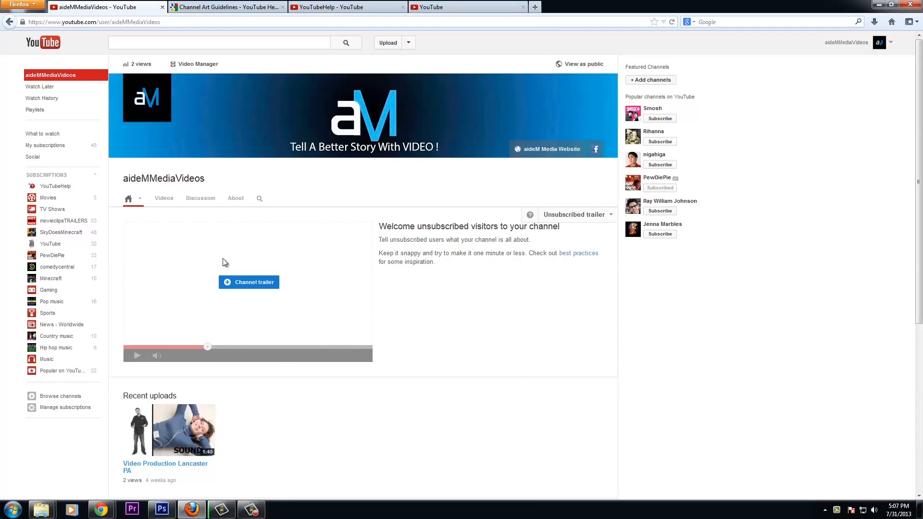
Set 'Video Production Lancaster PA' as the channel trailer for unsubscribed visitors
{"action": "left_click", "coordinate": [258, 282]}
{"action": "left_click", "coordinate": [382, 250]}
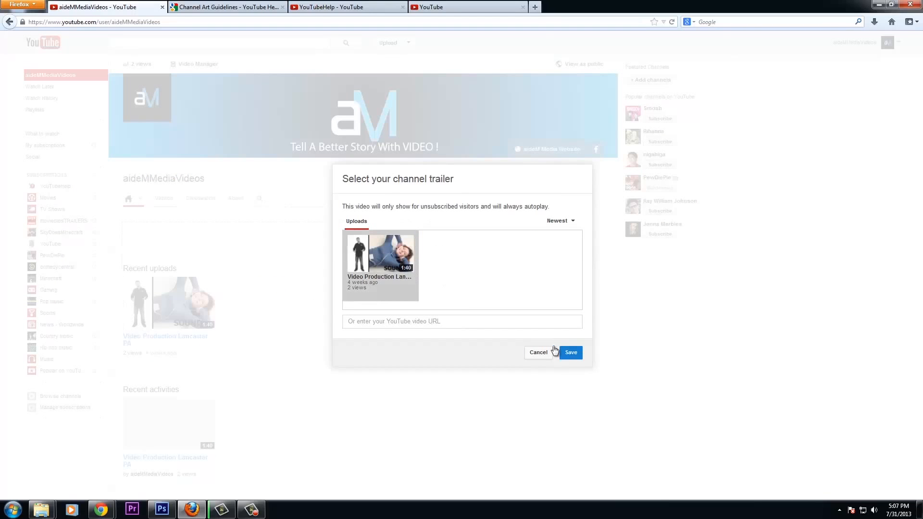
{"action": "left_click", "coordinate": [570, 353]}
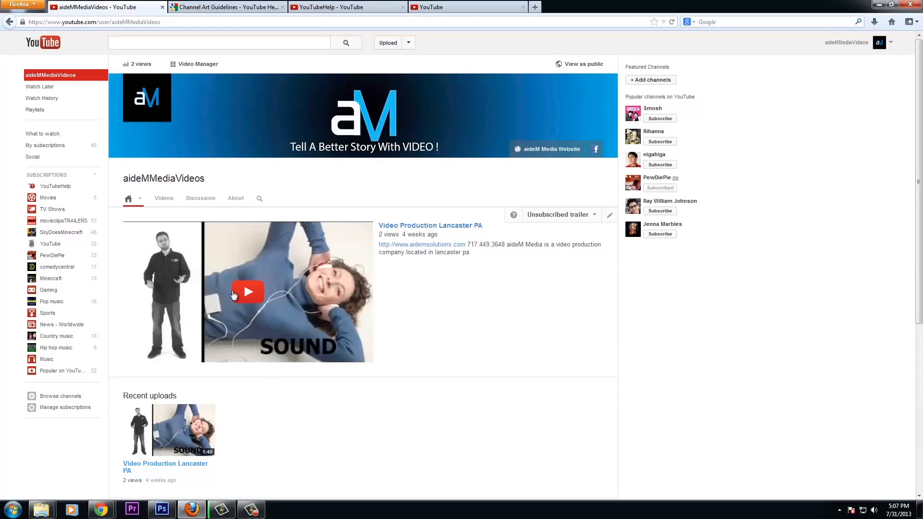
Play and pause the trailer, then scroll the home page to review its sections
{"action": "left_click", "coordinate": [247, 296]}
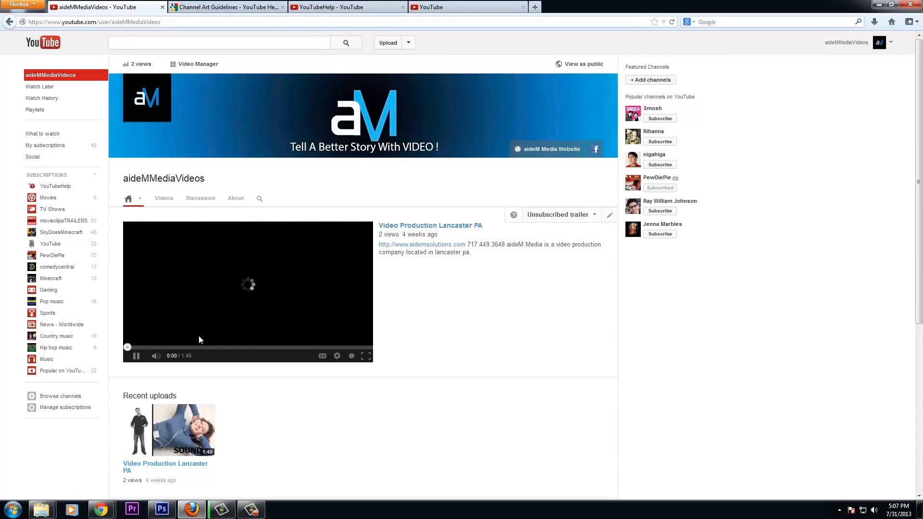
{"action": "left_click", "coordinate": [136, 358]}
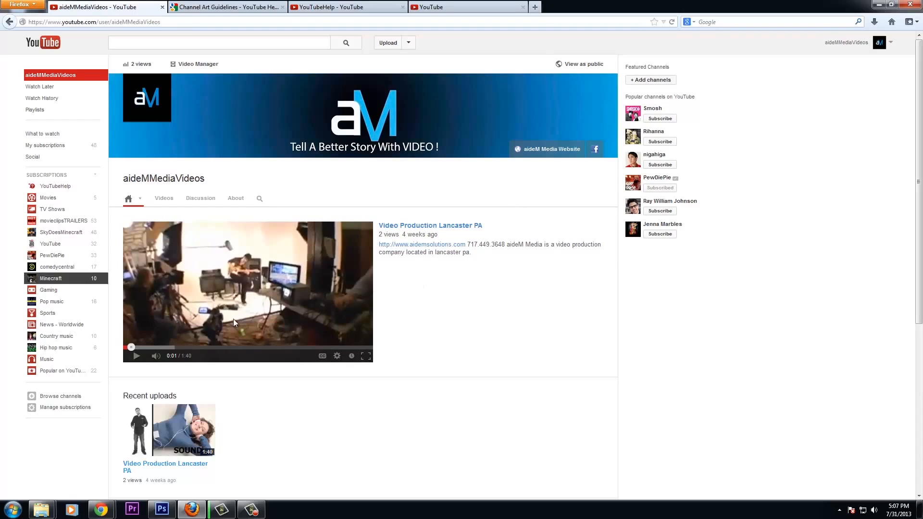
{"action": "scroll", "coordinate": [478, 317], "scroll_direction": "down", "scroll_amount": 2}
{"action": "scroll", "coordinate": [488, 317], "scroll_direction": "up", "scroll_amount": 2}
{"action": "scroll", "coordinate": [514, 262], "scroll_direction": "down", "scroll_amount": 3}
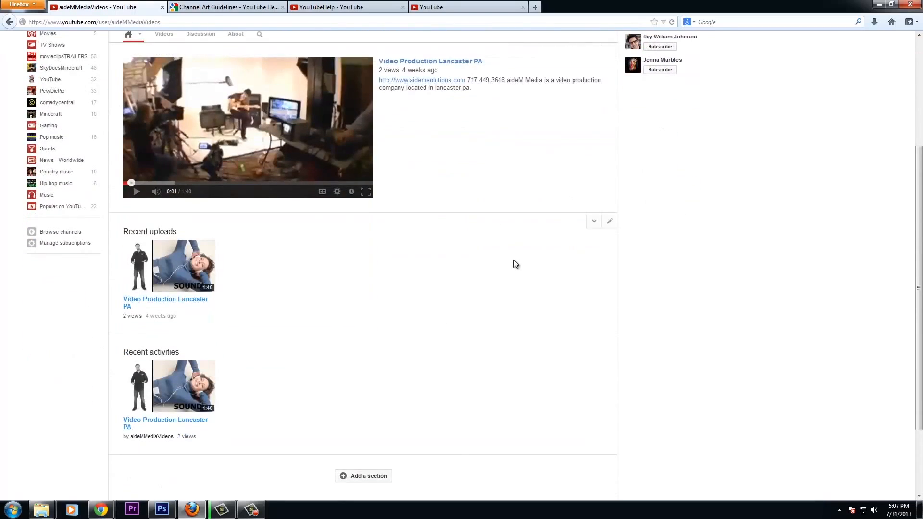
{"action": "scroll", "coordinate": [513, 263], "scroll_direction": "up", "scroll_amount": 2}
{"action": "scroll", "coordinate": [253, 303], "scroll_direction": "down", "scroll_amount": 1}
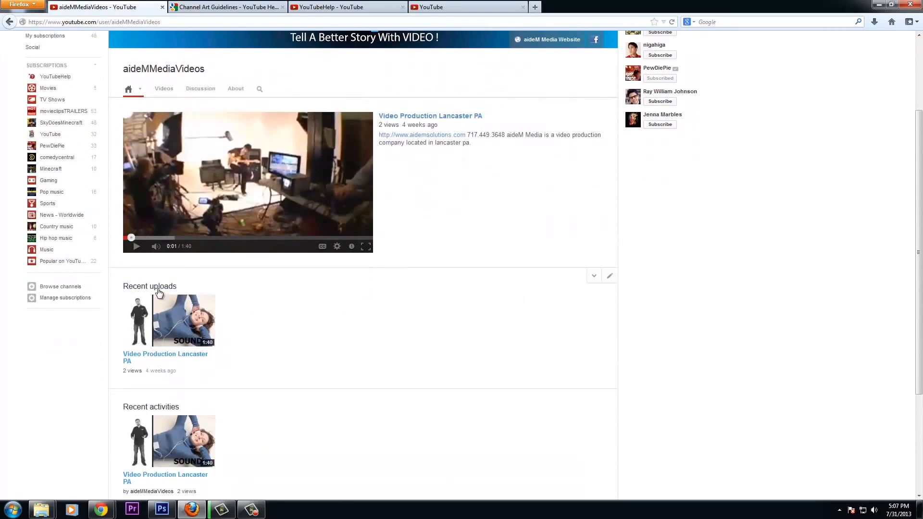
{"action": "scroll", "coordinate": [321, 303], "scroll_direction": "down", "scroll_amount": 3}
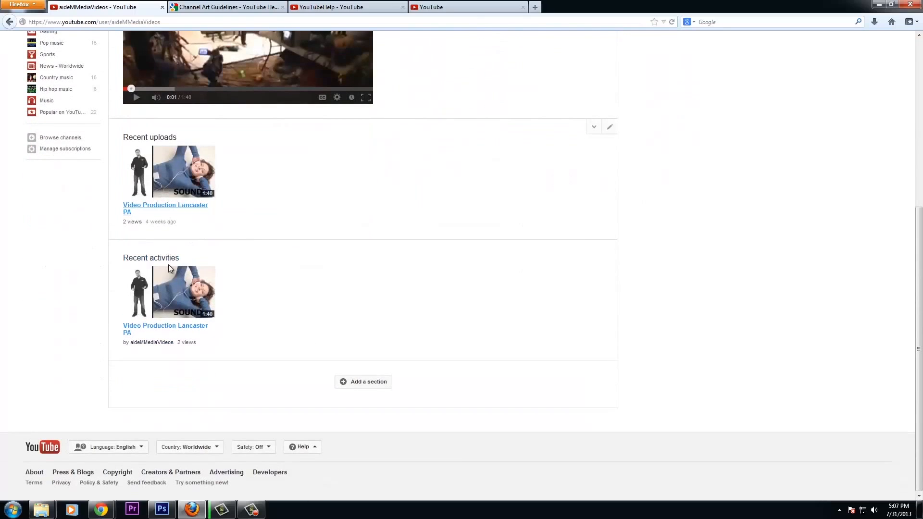
{"action": "scroll", "coordinate": [417, 281], "scroll_direction": "up", "scroll_amount": 5}
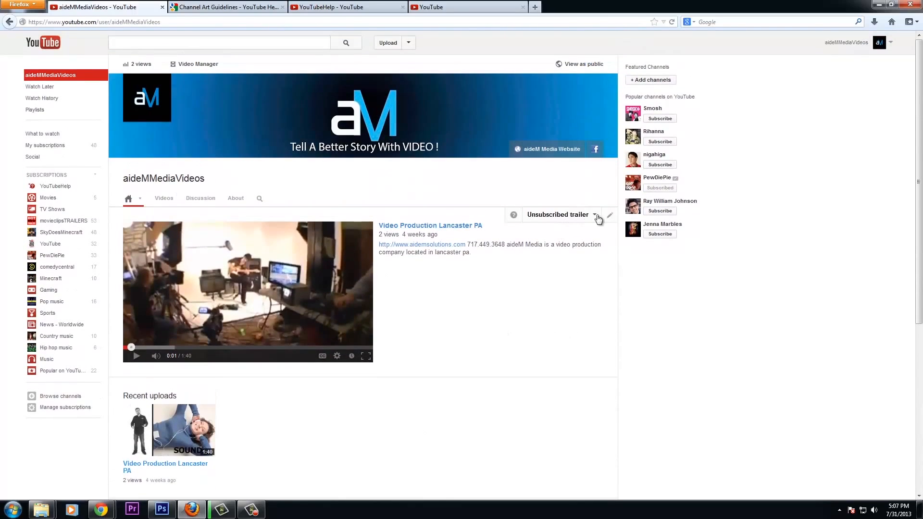
Switch the Recent uploads section's content to All playlists, then go to the video upload page
{"action": "mouse_move", "coordinate": [610, 389]}
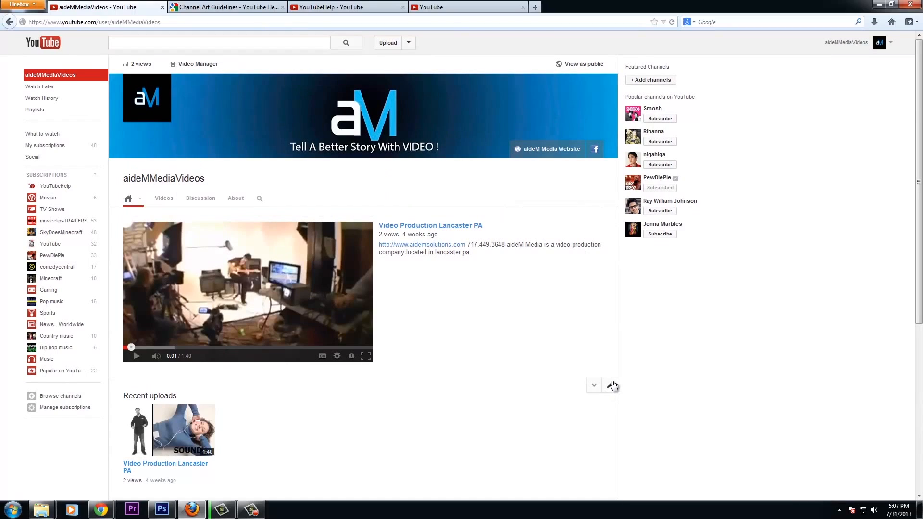
{"action": "left_click", "coordinate": [610, 386]}
{"action": "scroll", "coordinate": [336, 336], "scroll_direction": "down", "scroll_amount": 4}
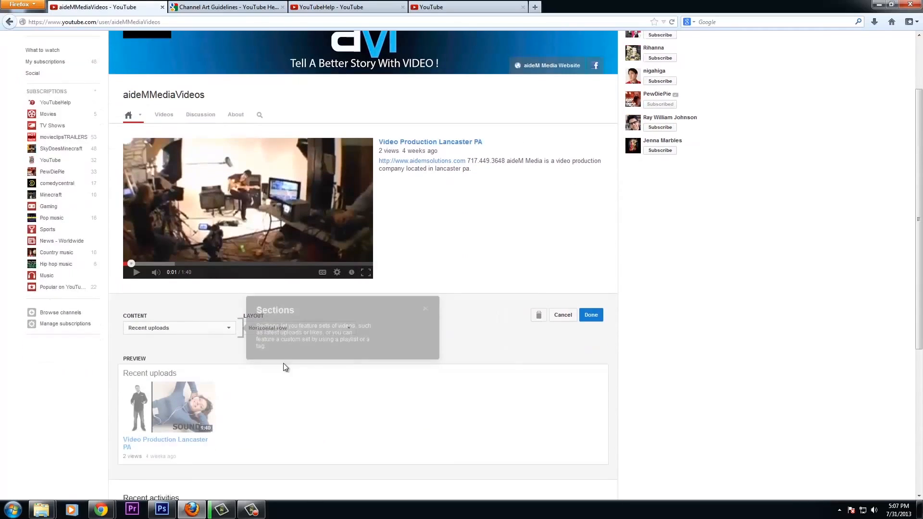
{"action": "left_click", "coordinate": [229, 247]}
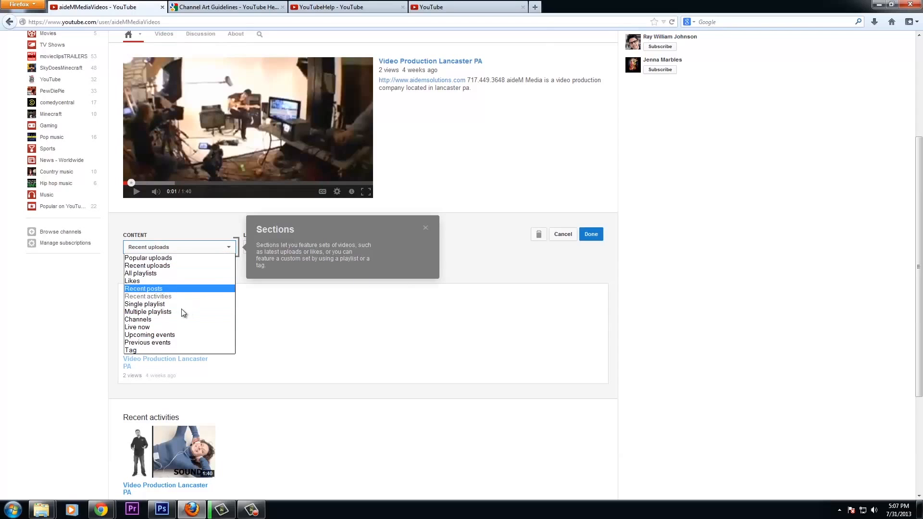
{"action": "left_click", "coordinate": [163, 274]}
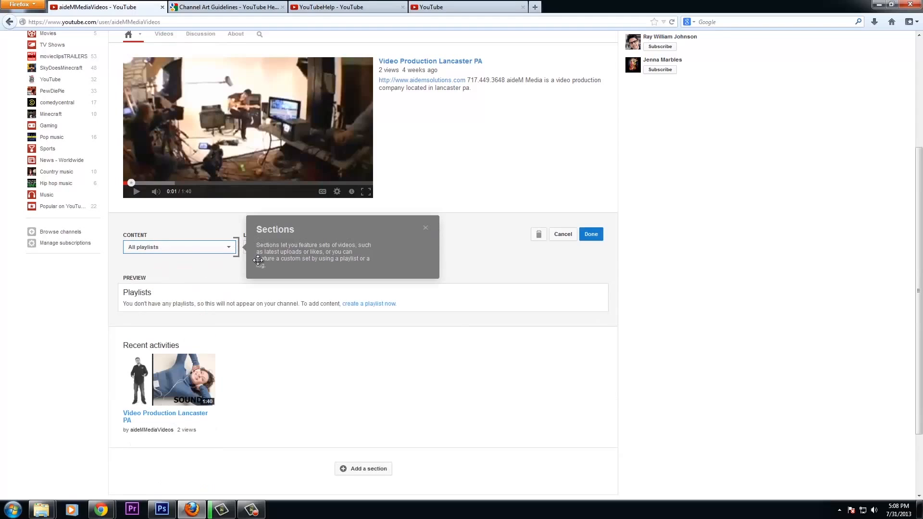
{"action": "left_click", "coordinate": [426, 229]}
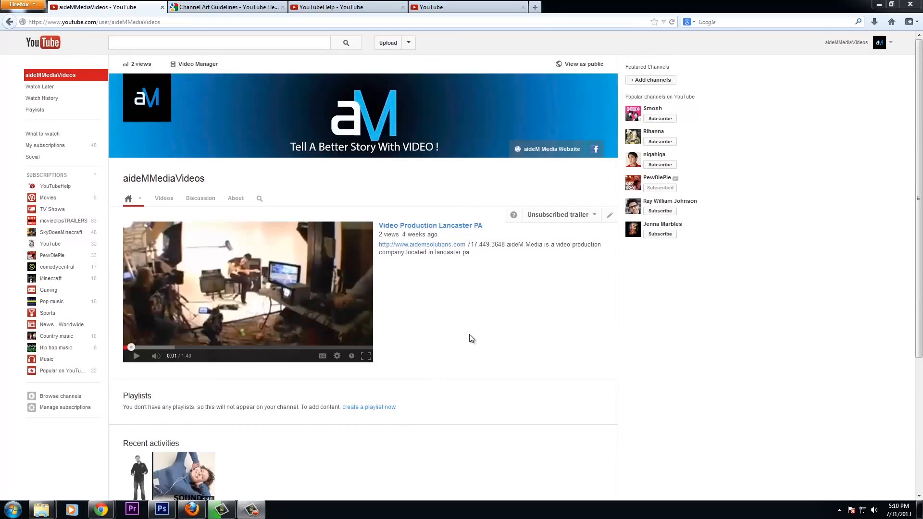
{"action": "left_click", "coordinate": [384, 42]}
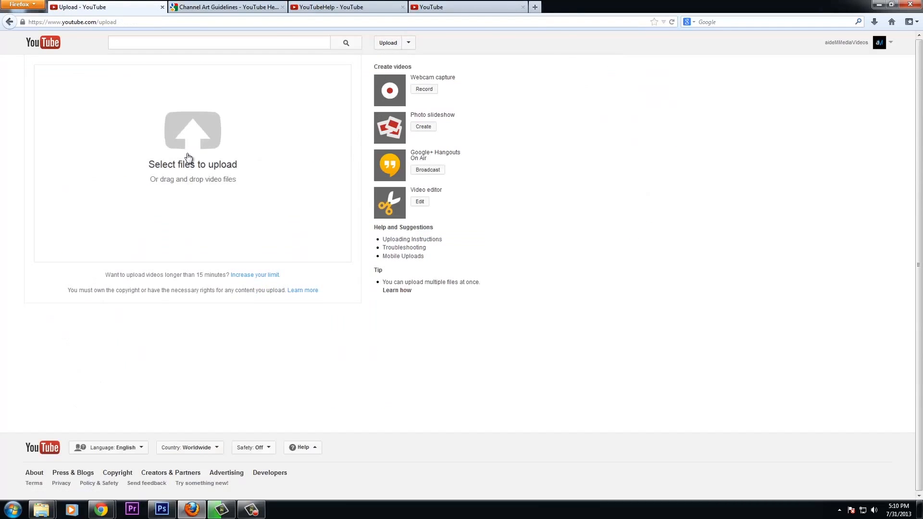
Upload the BMI Testimonial 30, Kitchen Encounters News 15b and Lebo Conversations Raw Blooper videos from Videos > DEMO VIDEOS > 2013
{"action": "left_click", "coordinate": [194, 143]}
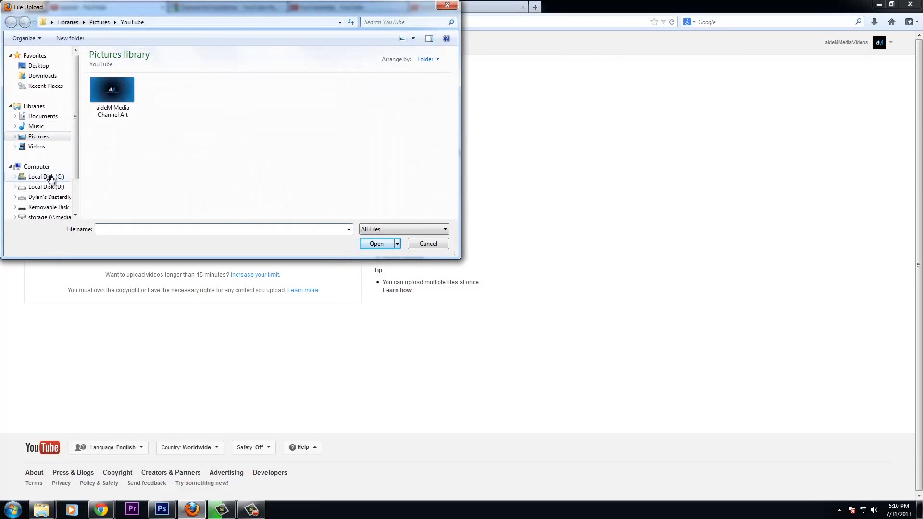
{"action": "left_click", "coordinate": [57, 146]}
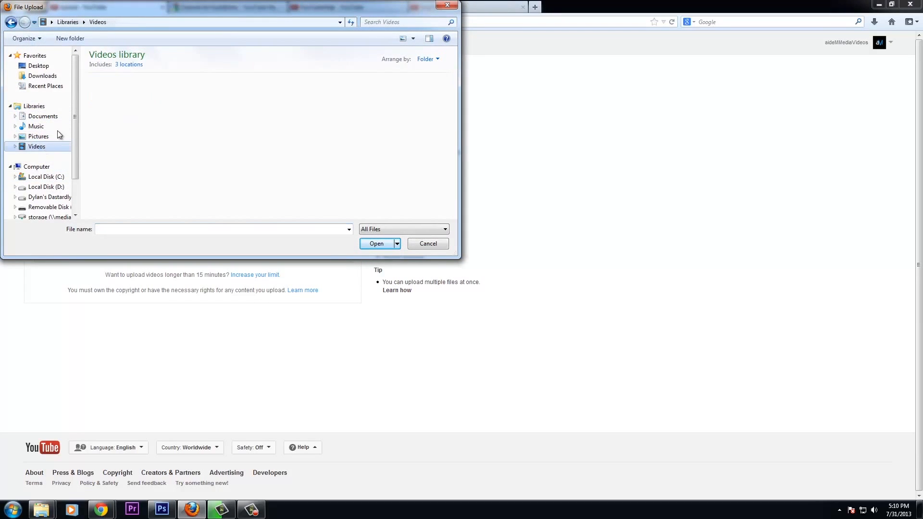
{"action": "double_click", "coordinate": [269, 131]}
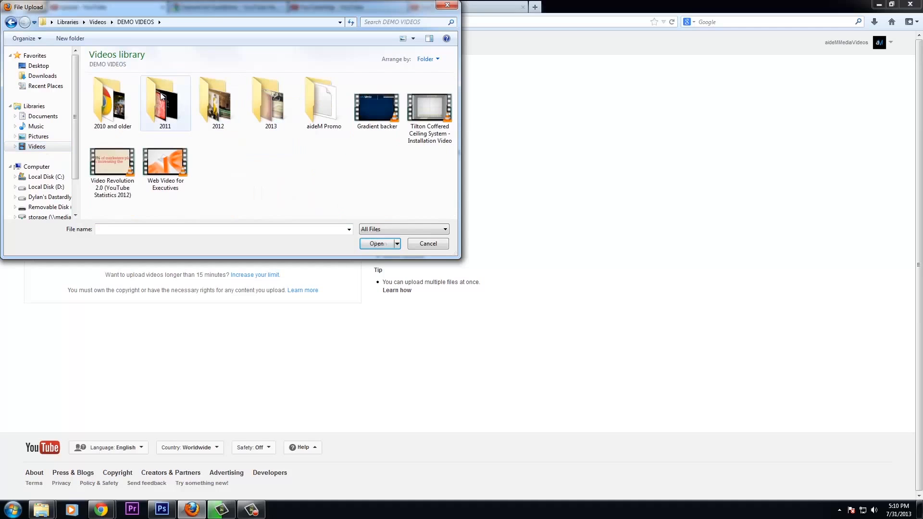
{"action": "double_click", "coordinate": [263, 101]}
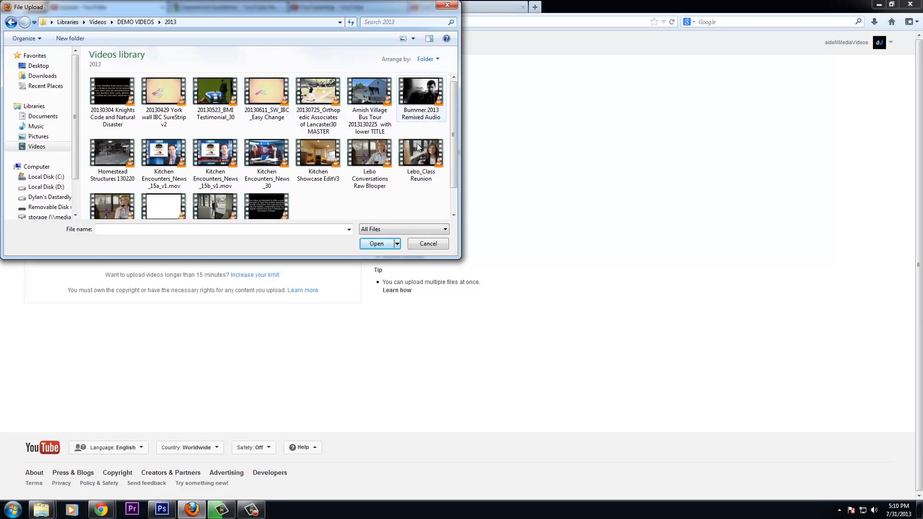
{"action": "left_click", "coordinate": [369, 161]}
{"action": "scroll", "coordinate": [325, 187], "scroll_direction": "down", "scroll_amount": 1}
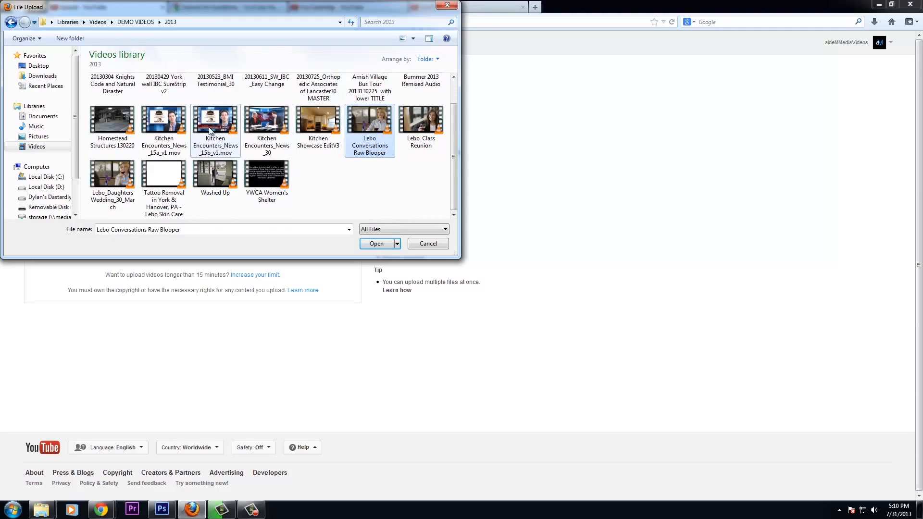
{"action": "left_click", "coordinate": [221, 129], "text": "ctrl"}
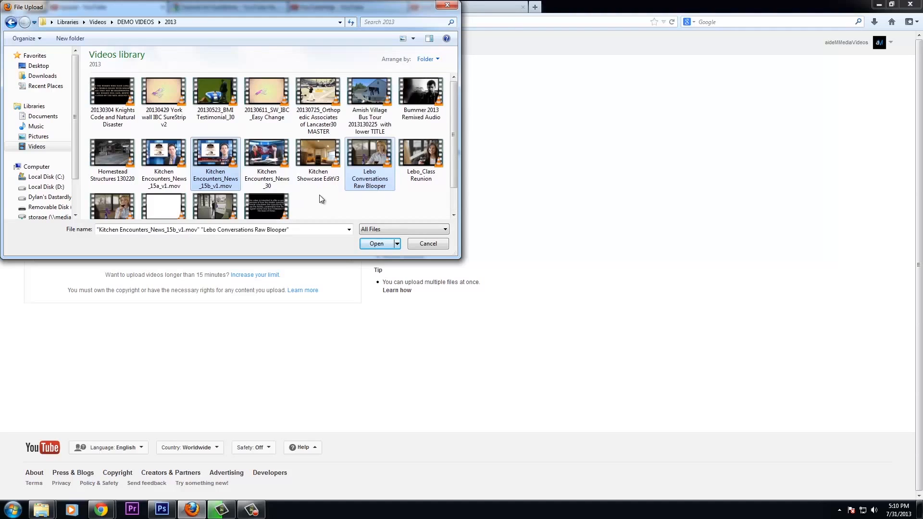
{"action": "left_click", "coordinate": [228, 96], "text": "ctrl"}
{"action": "left_click", "coordinate": [385, 243]}
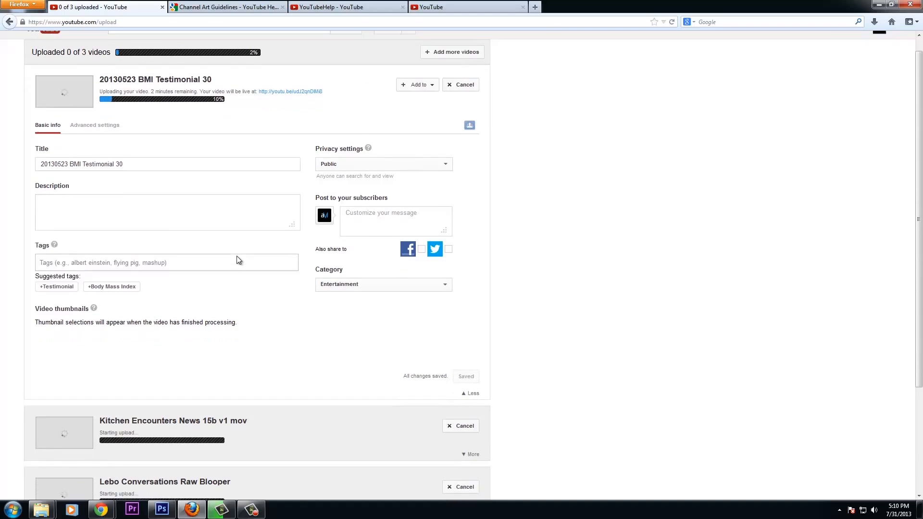
Add the Lebo Conversations Raw Blooper upload to a new playlist named 'TV Commercials'
{"action": "scroll", "coordinate": [237, 256], "scroll_direction": "down", "scroll_amount": 4}
{"action": "scroll", "coordinate": [237, 254], "scroll_direction": "up", "scroll_amount": 4}
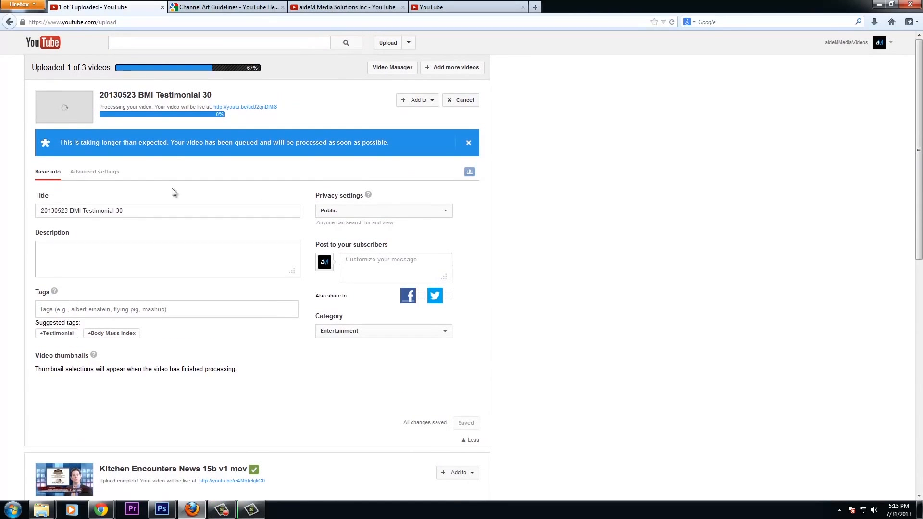
{"action": "scroll", "coordinate": [554, 230], "scroll_direction": "down", "scroll_amount": 8}
{"action": "scroll", "coordinate": [497, 248], "scroll_direction": "down", "scroll_amount": 2}
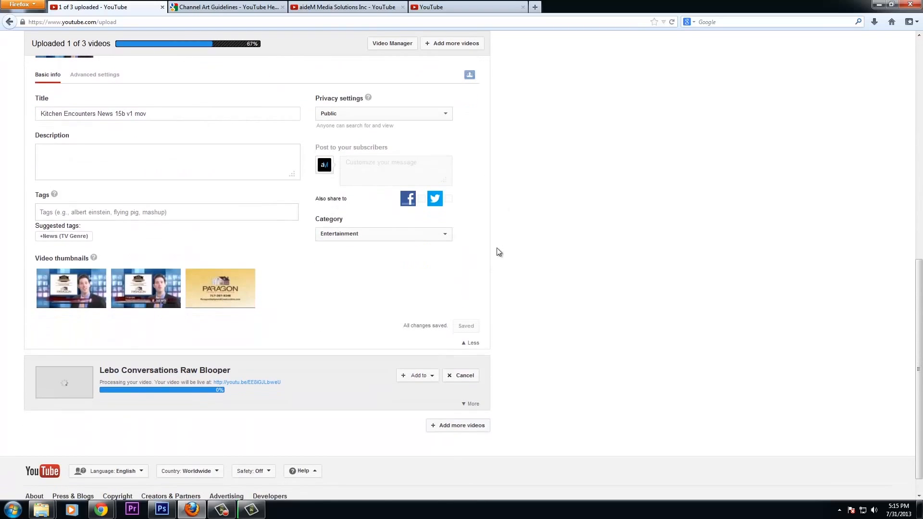
{"action": "left_click", "coordinate": [421, 379]}
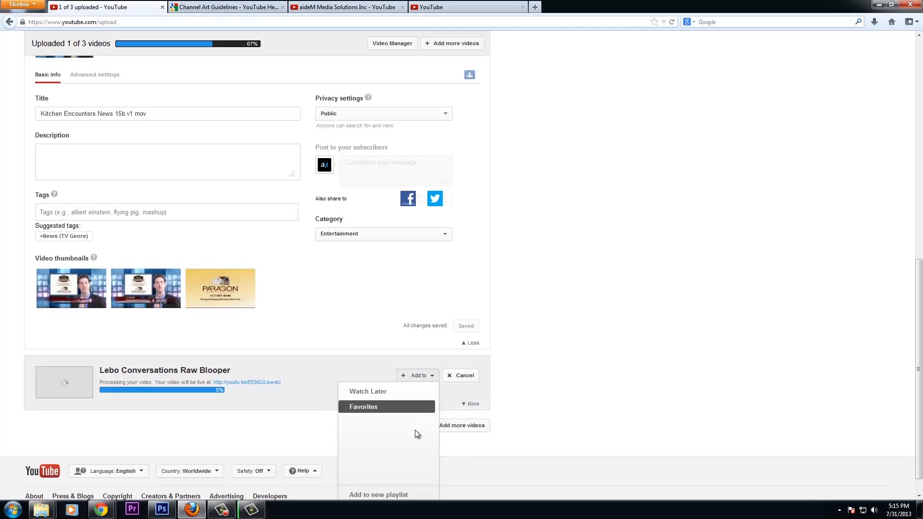
{"action": "left_click", "coordinate": [367, 496]}
{"action": "type", "text": "TV Commercials"}
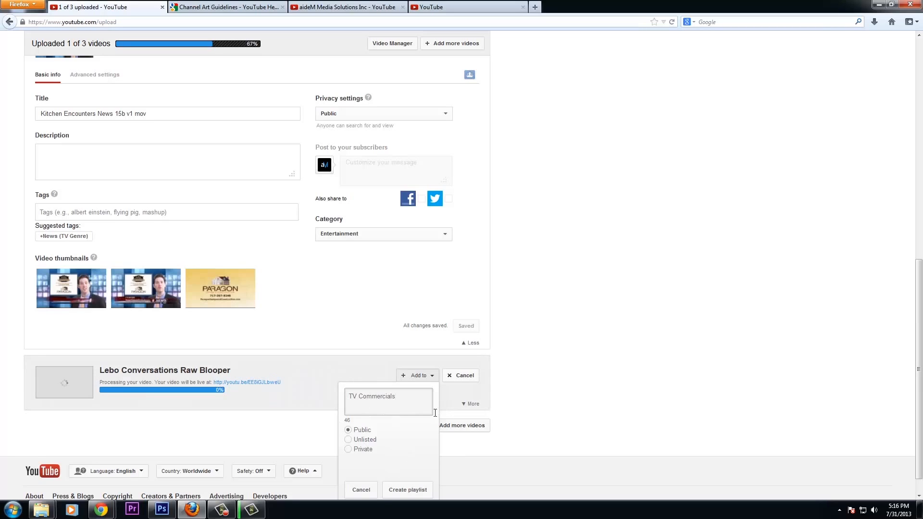
Create a new 'TV Commercials' playlist for the Lebo Conversations Raw Blooper upload
{"action": "left_click", "coordinate": [407, 488]}
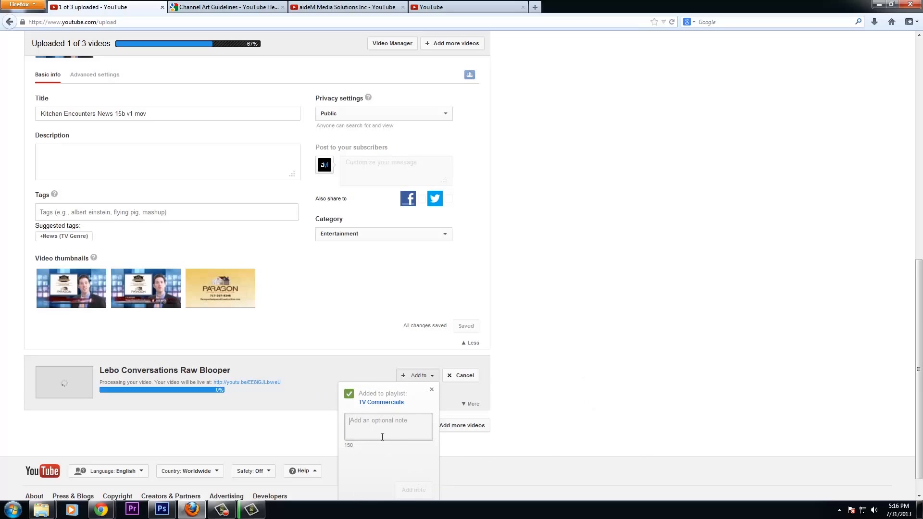
{"action": "type", "text": "TV Commercials we helped make"}
{"action": "left_click", "coordinate": [412, 489]}
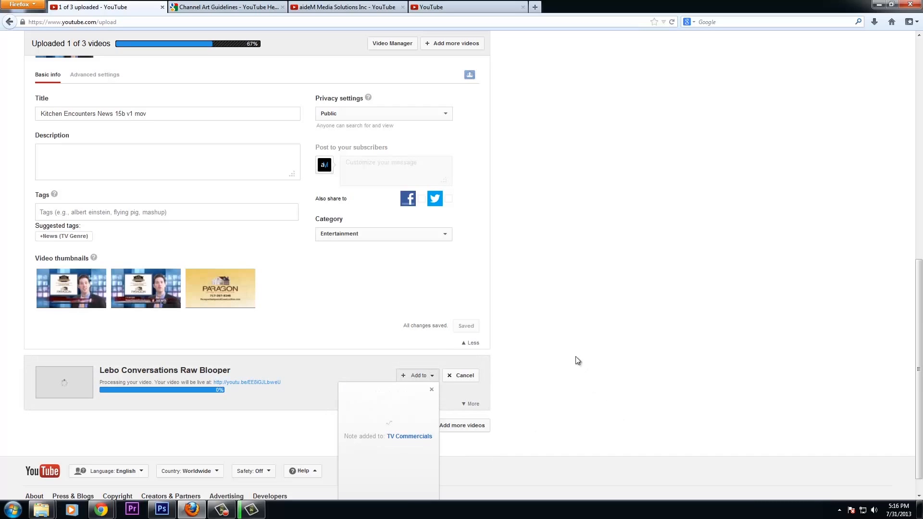
{"action": "left_click", "coordinate": [432, 389]}
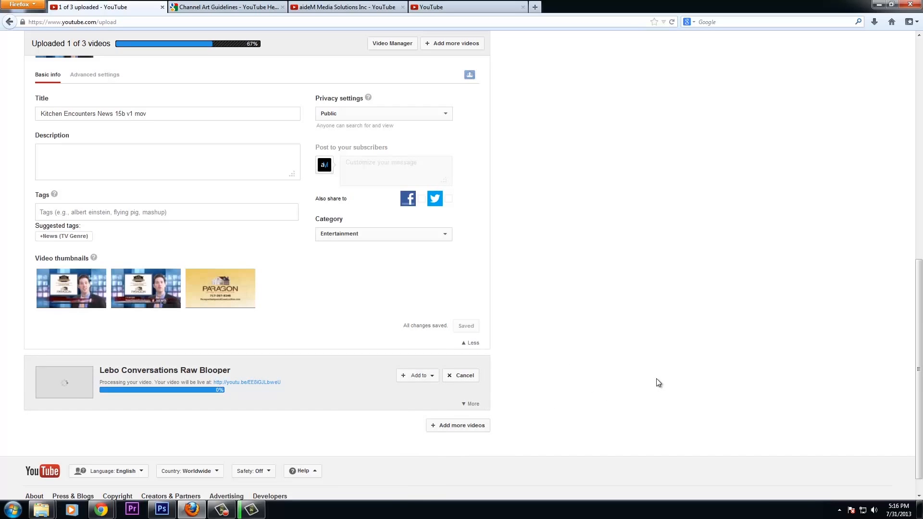
Add the Kitchen Encounters News 15b and BMI Testimonial 30 uploads to TV Commercials
{"action": "scroll", "coordinate": [581, 274], "scroll_direction": "up", "scroll_amount": 3}
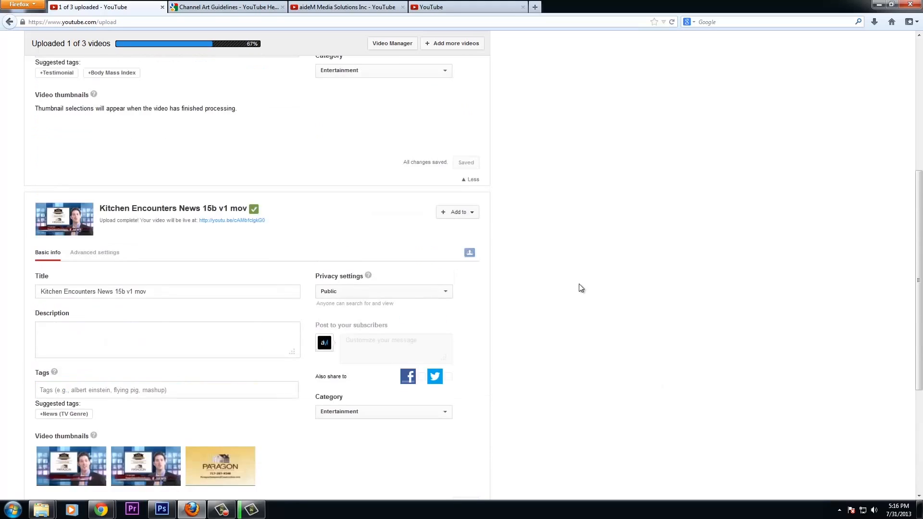
{"action": "scroll", "coordinate": [477, 412], "scroll_direction": "down", "scroll_amount": 4}
{"action": "scroll", "coordinate": [587, 319], "scroll_direction": "up", "scroll_amount": 5}
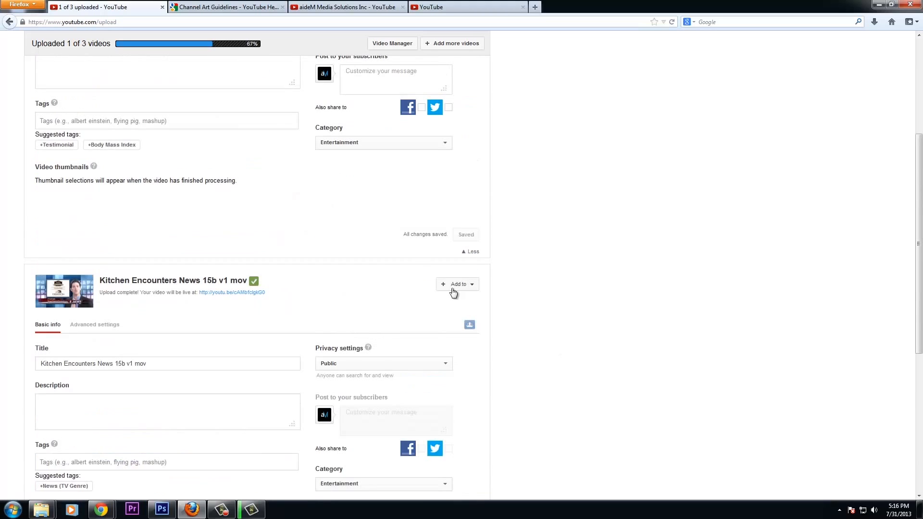
{"action": "left_click", "coordinate": [458, 285]}
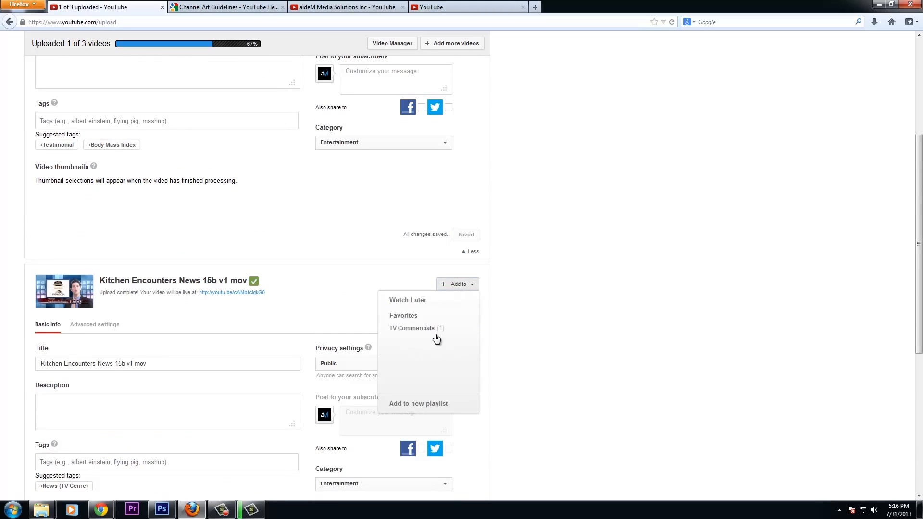
{"action": "left_click", "coordinate": [451, 329]}
{"action": "left_click", "coordinate": [609, 334]}
{"action": "scroll", "coordinate": [608, 331], "scroll_direction": "up", "scroll_amount": 4}
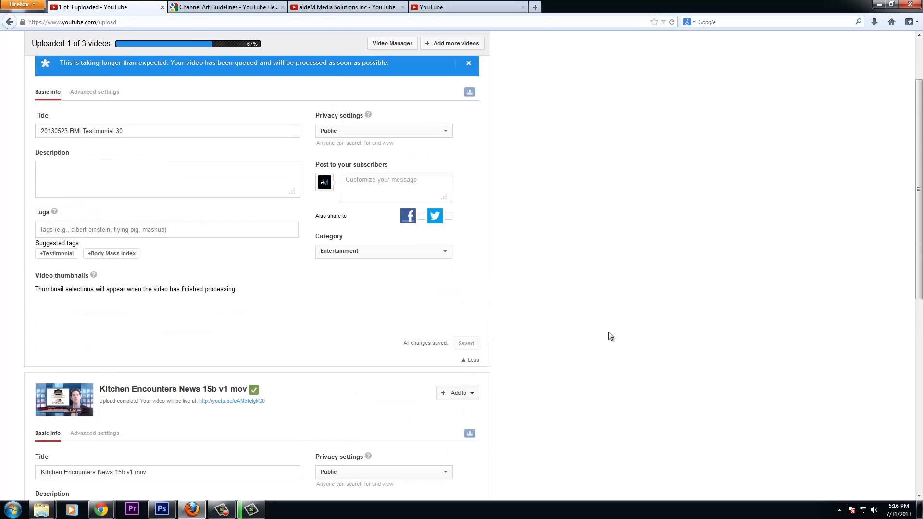
{"action": "left_click", "coordinate": [427, 107]}
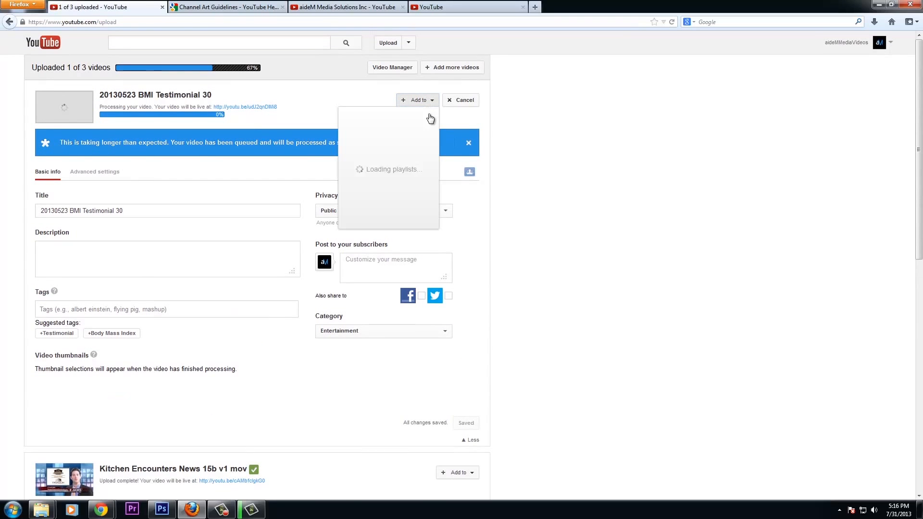
{"action": "left_click", "coordinate": [380, 144]}
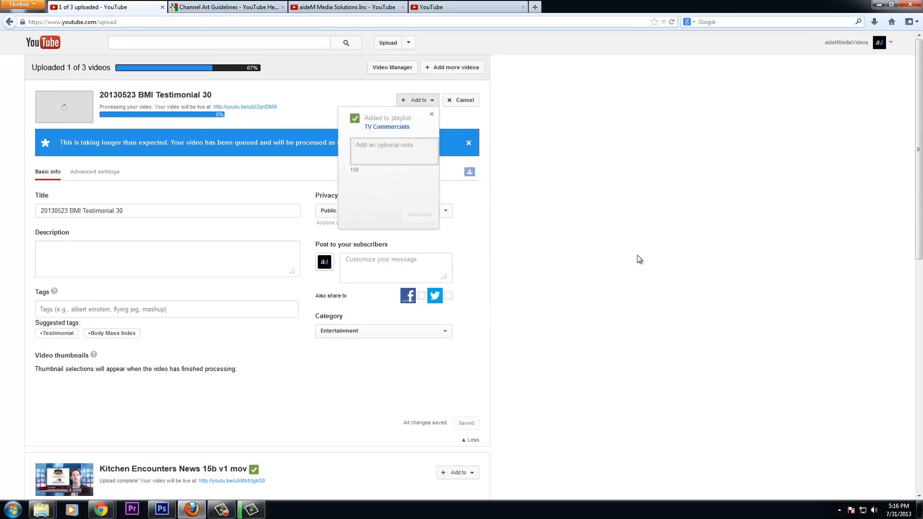
{"action": "left_click", "coordinate": [677, 264]}
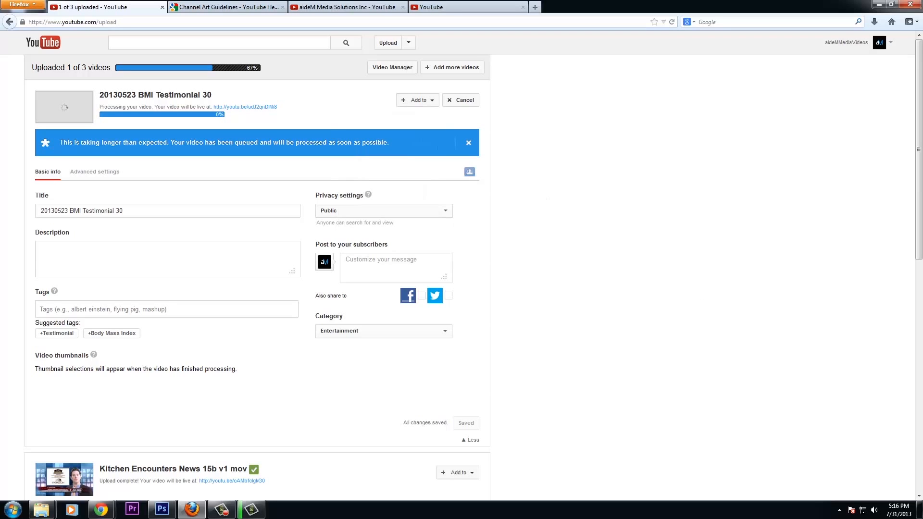
In the Chrome window, play the Squeegee Klean video from the TV Spots playlist
{"action": "key", "text": "alt+Tab"}
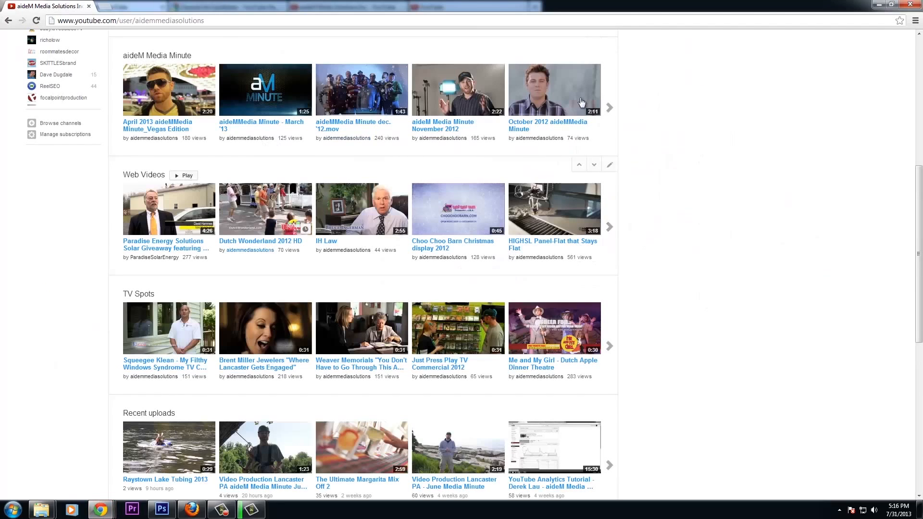
{"action": "scroll", "coordinate": [701, 174], "scroll_direction": "up", "scroll_amount": 3}
{"action": "scroll", "coordinate": [701, 173], "scroll_direction": "up", "scroll_amount": 2}
{"action": "scroll", "coordinate": [700, 172], "scroll_direction": "down", "scroll_amount": 7}
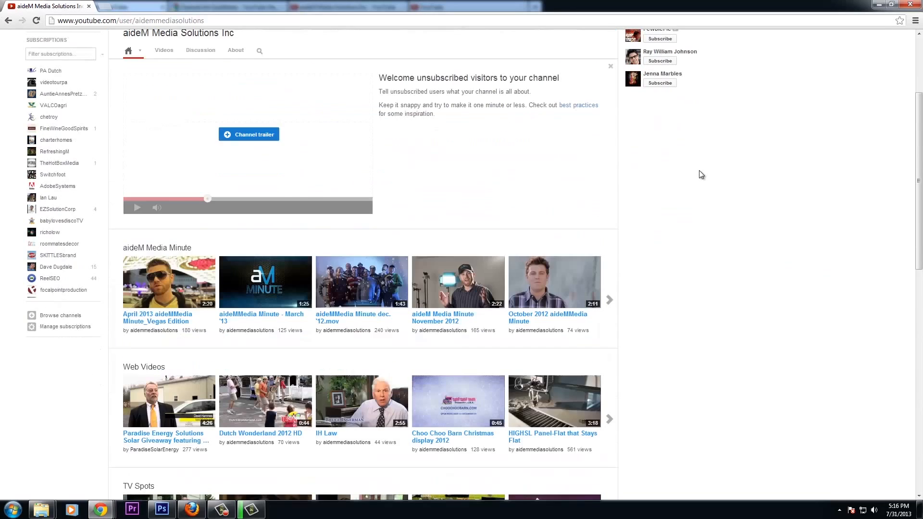
{"action": "scroll", "coordinate": [440, 156], "scroll_direction": "up", "scroll_amount": 3}
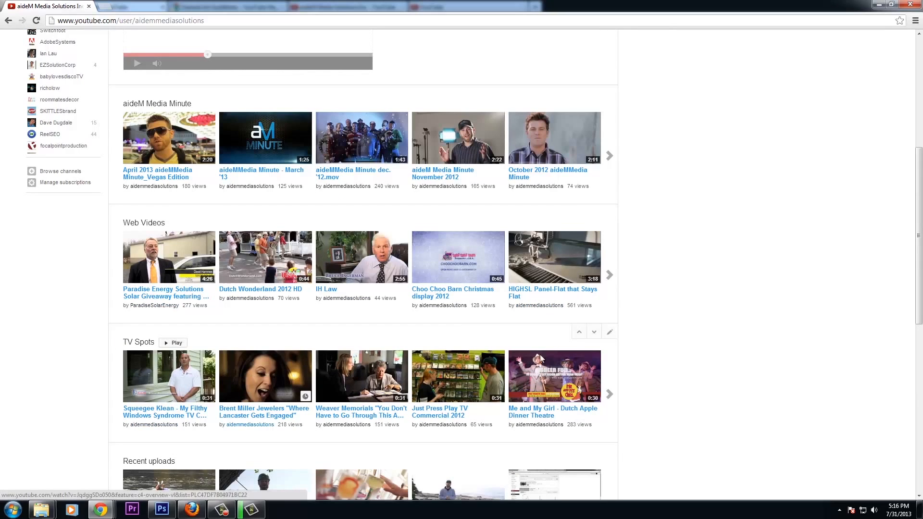
{"action": "scroll", "coordinate": [728, 335], "scroll_direction": "down", "scroll_amount": 4}
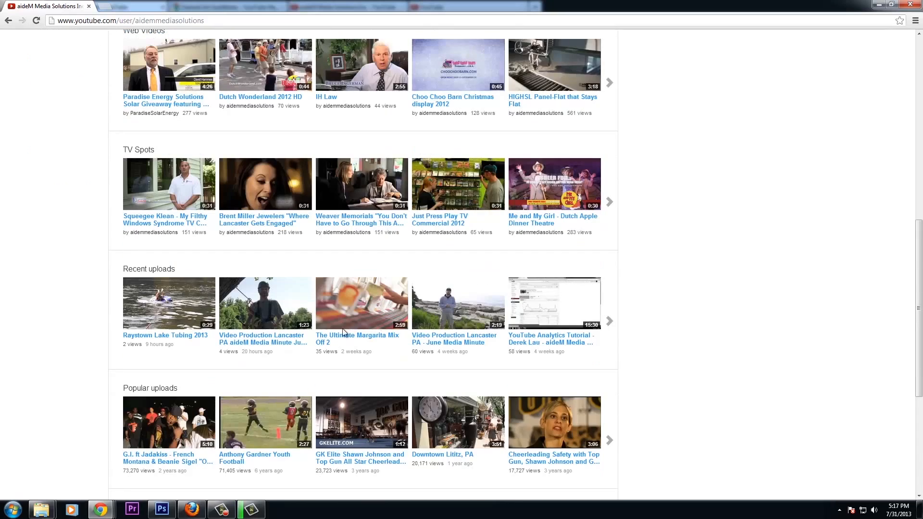
{"action": "scroll", "coordinate": [678, 291], "scroll_direction": "up", "scroll_amount": 7}
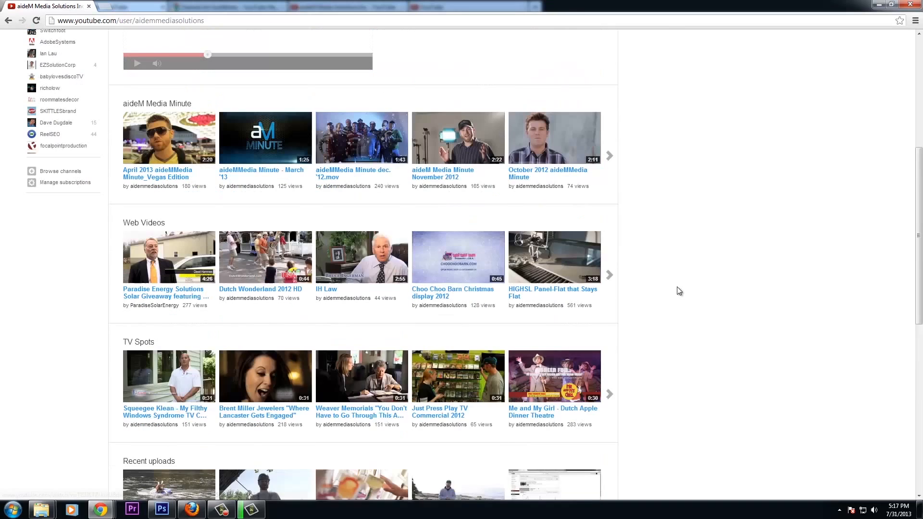
{"action": "scroll", "coordinate": [679, 291], "scroll_direction": "down", "scroll_amount": 3}
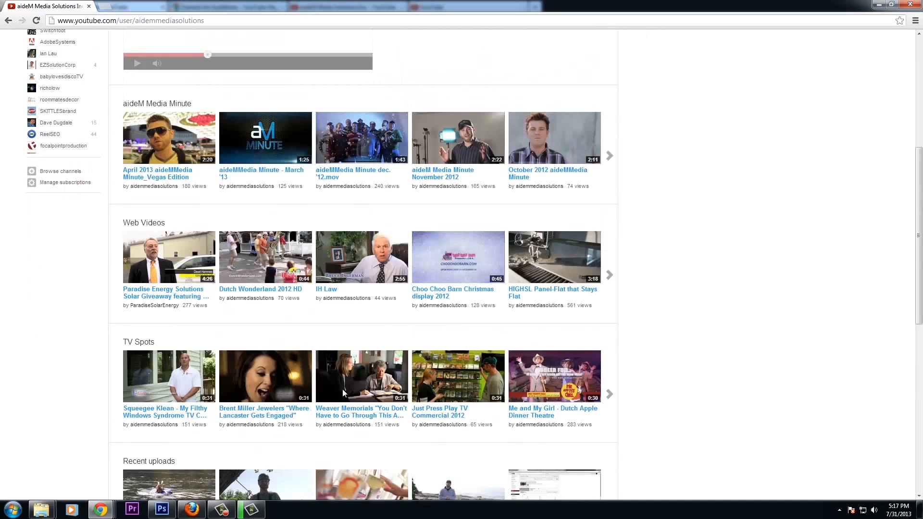
{"action": "left_click", "coordinate": [167, 377]}
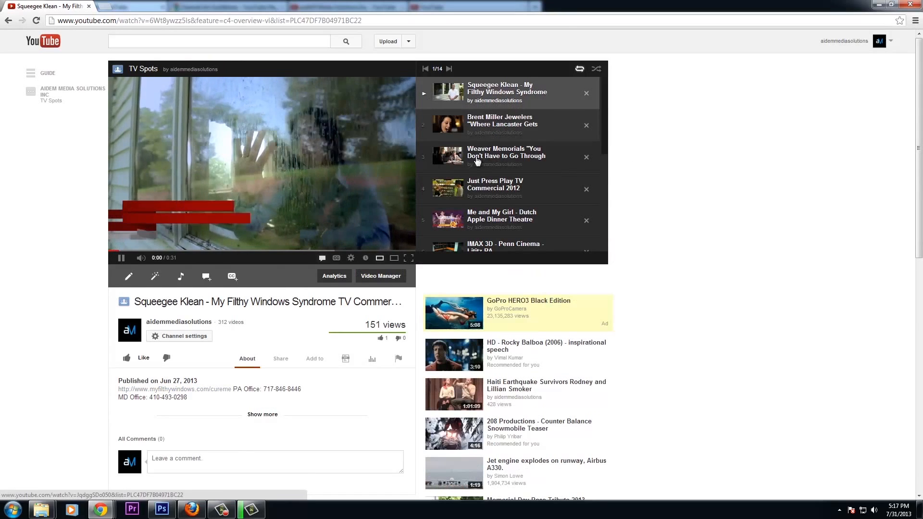
Skip past Squeegee Klean to the Brent Miller Jewelers spot and pause it
{"action": "left_click", "coordinate": [119, 259]}
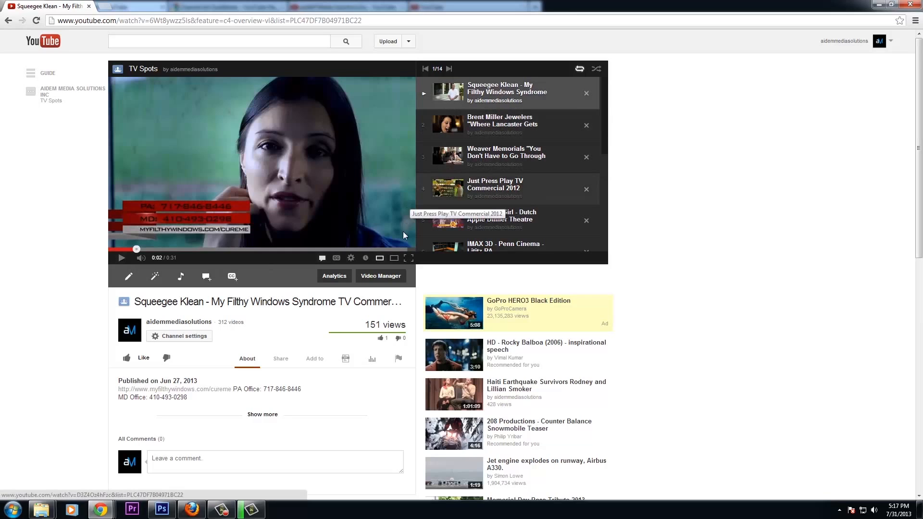
{"action": "left_click", "coordinate": [396, 249]}
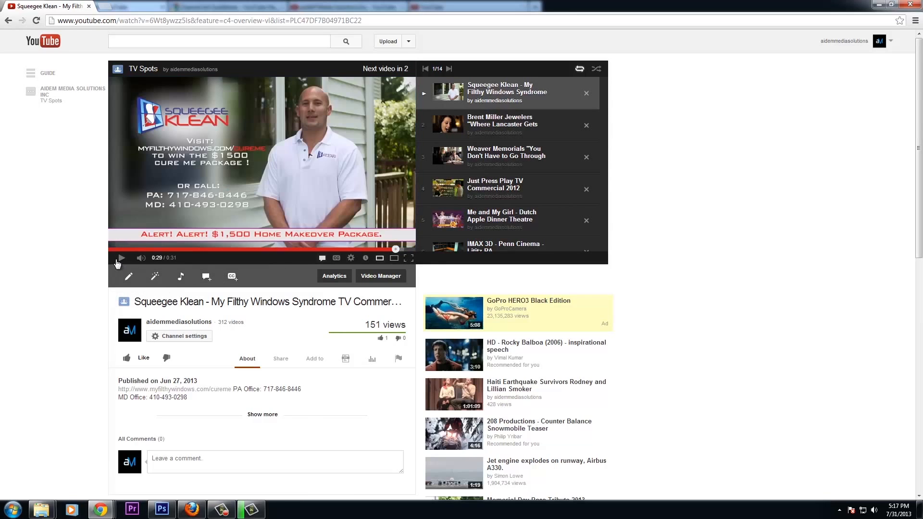
{"action": "left_click", "coordinate": [120, 260]}
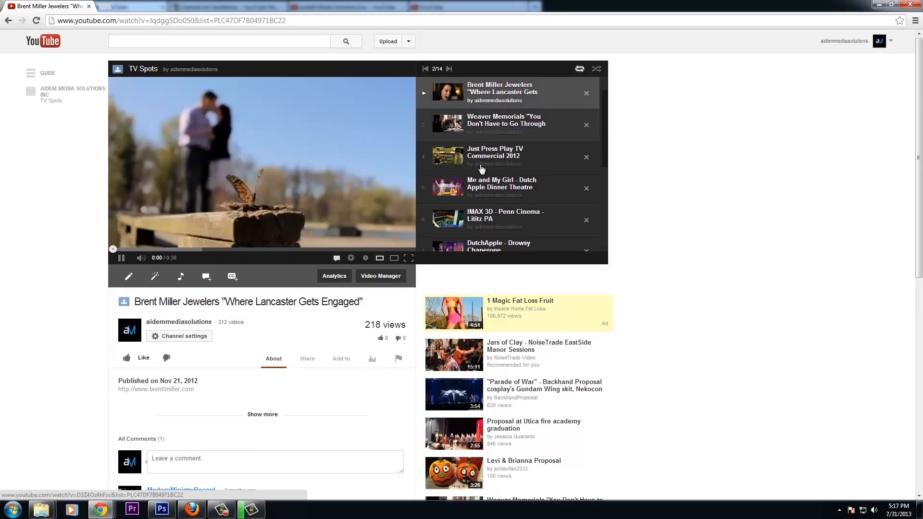
{"action": "left_click", "coordinate": [121, 260]}
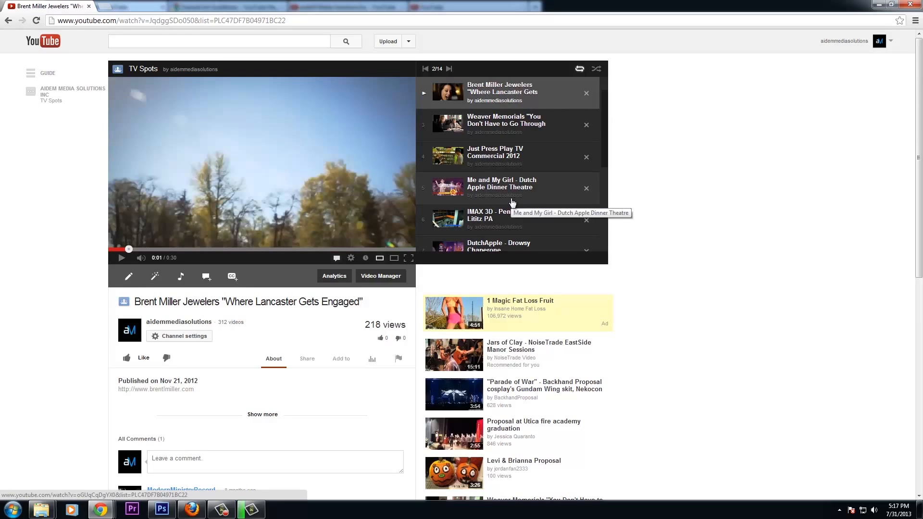
Back in Firefox, open My Channel from the account menu in a new tab and view it
{"action": "left_click", "coordinate": [894, 5]}
{"action": "left_click", "coordinate": [118, 6]}
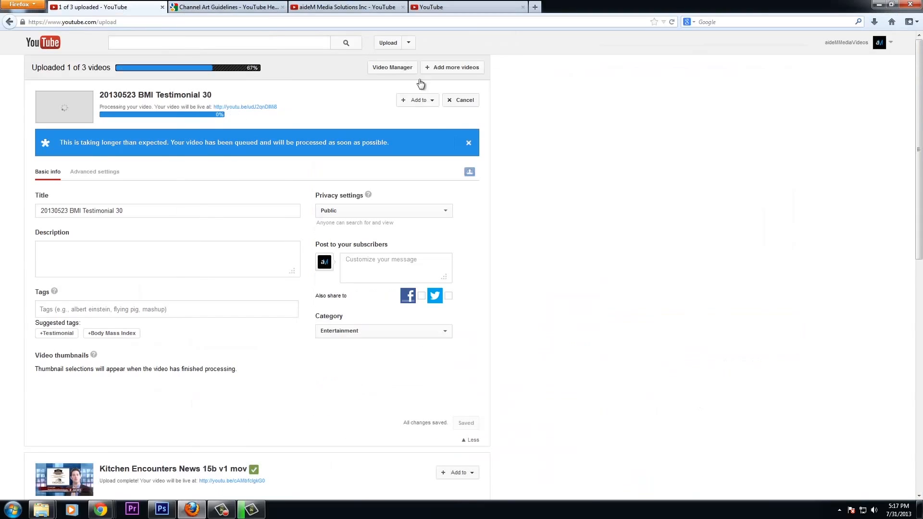
{"action": "scroll", "coordinate": [647, 171], "scroll_direction": "down", "scroll_amount": 3}
{"action": "scroll", "coordinate": [647, 171], "scroll_direction": "up", "scroll_amount": 3}
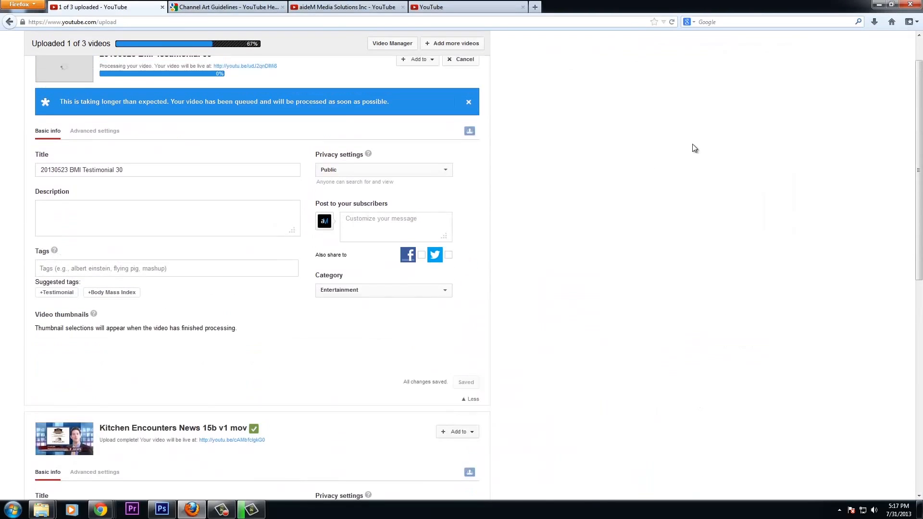
{"action": "left_click", "coordinate": [890, 46]}
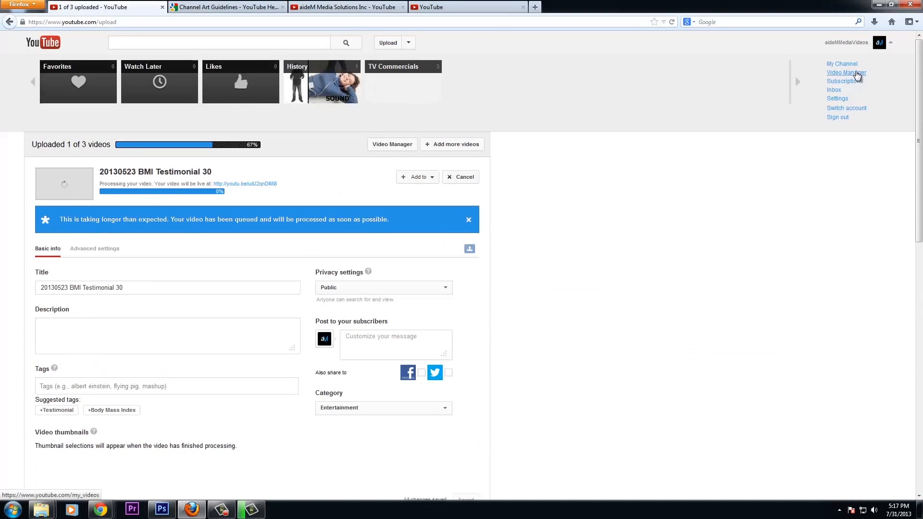
{"action": "right_click", "coordinate": [848, 65]}
{"action": "left_click", "coordinate": [849, 73]}
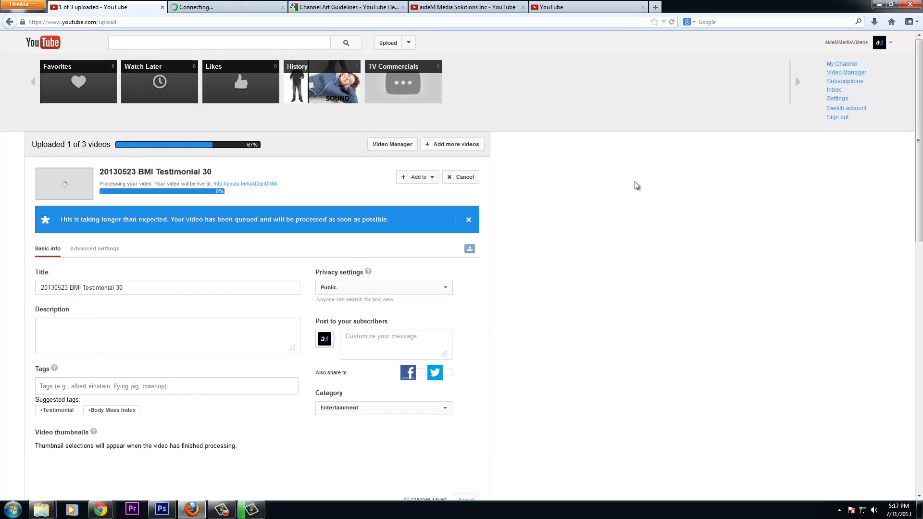
{"action": "left_click", "coordinate": [231, 8]}
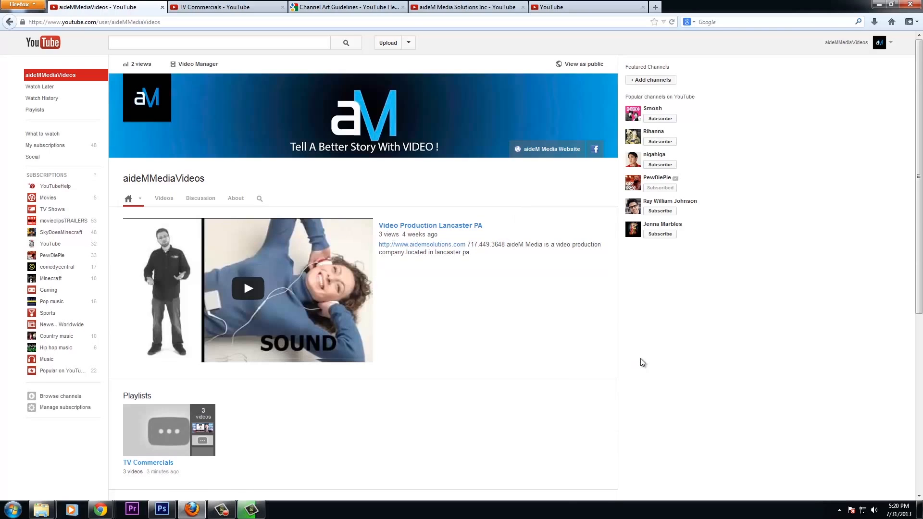
Discard the unfinished section editor and add a Single playlist section showing TV Commercials
{"action": "scroll", "coordinate": [640, 362], "scroll_direction": "down", "scroll_amount": 6}
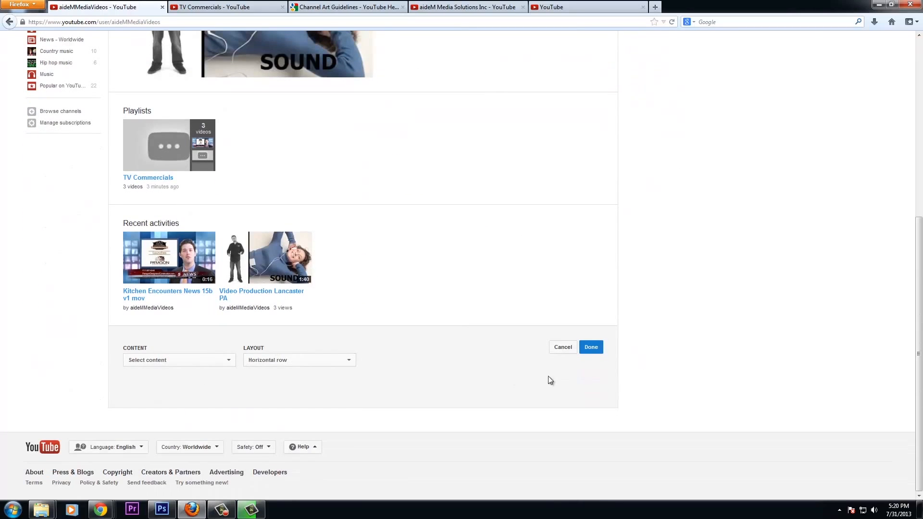
{"action": "left_click", "coordinate": [557, 347]}
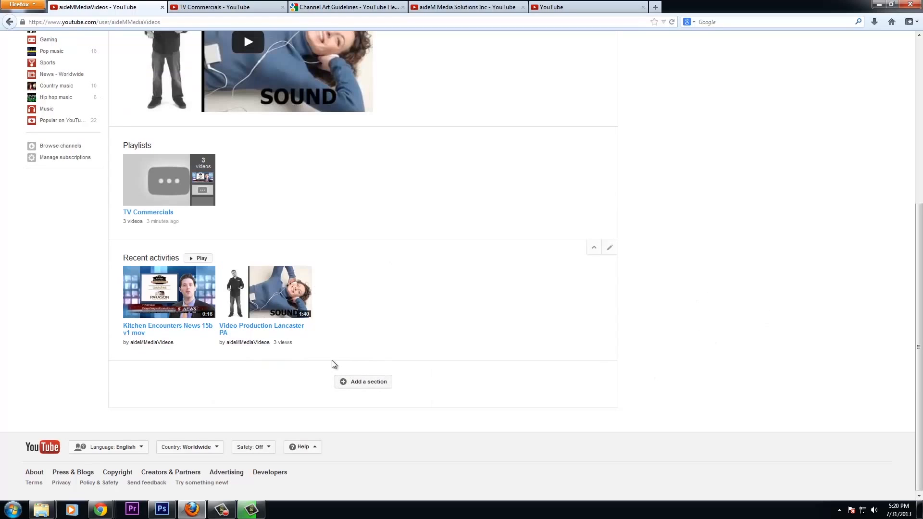
{"action": "left_click", "coordinate": [373, 385]}
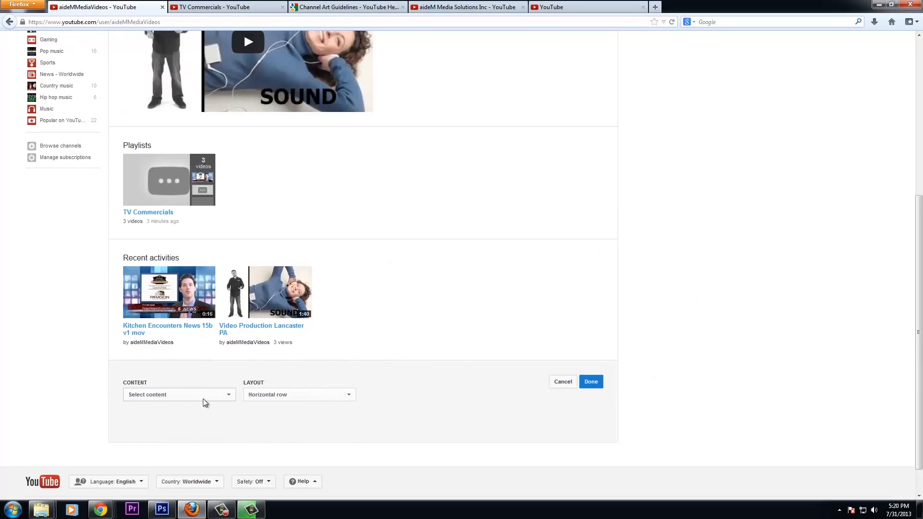
{"action": "left_click", "coordinate": [203, 399]}
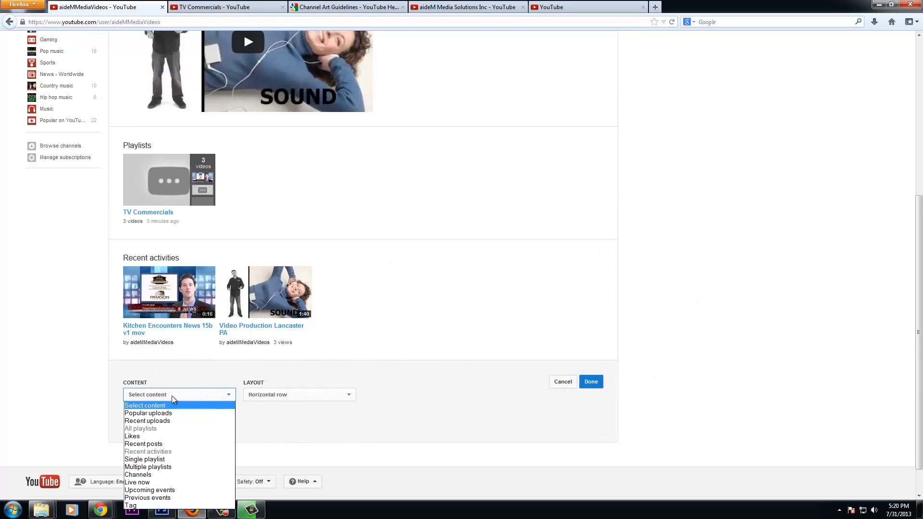
{"action": "left_click", "coordinate": [144, 460]}
{"action": "left_click", "coordinate": [146, 425]}
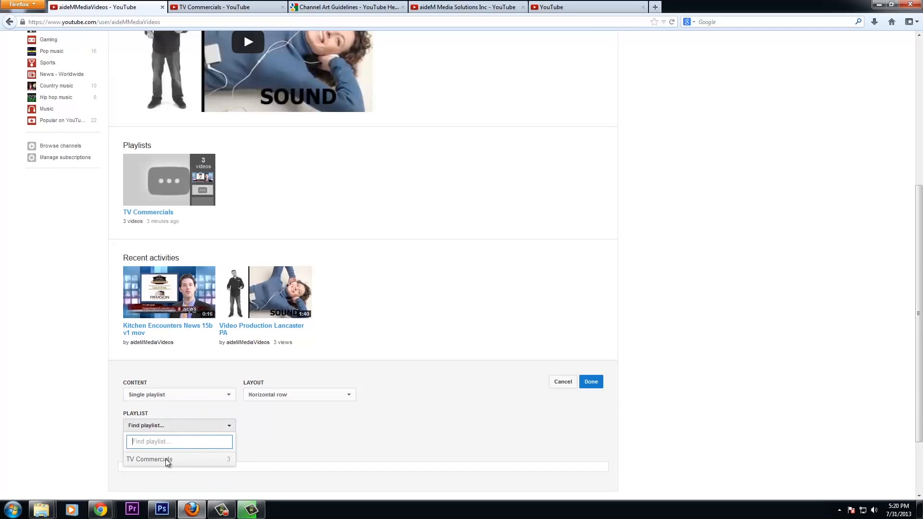
{"action": "left_click", "coordinate": [166, 460]}
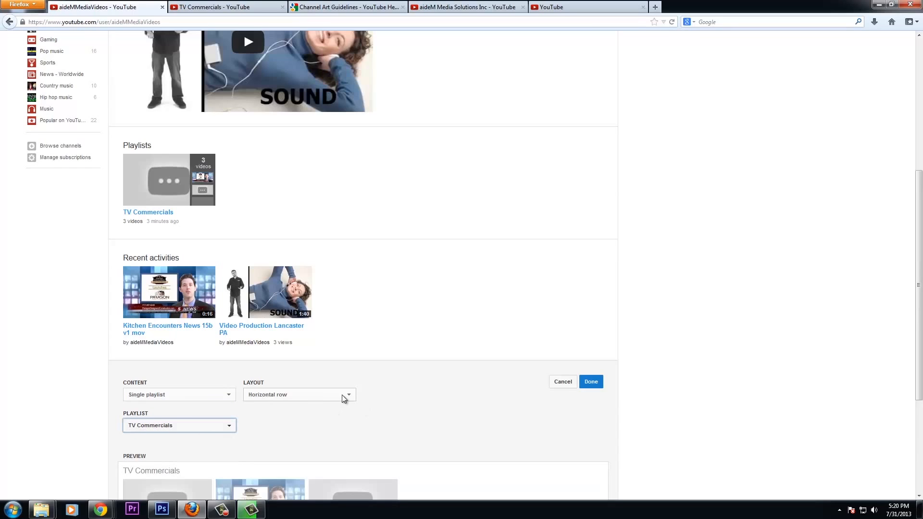
{"action": "scroll", "coordinate": [270, 440], "scroll_direction": "down", "scroll_amount": 3}
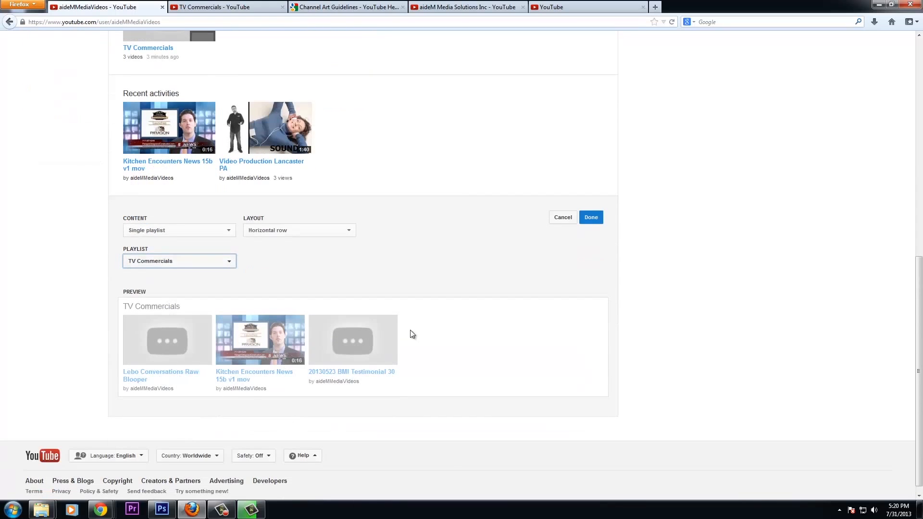
{"action": "left_click", "coordinate": [591, 219]}
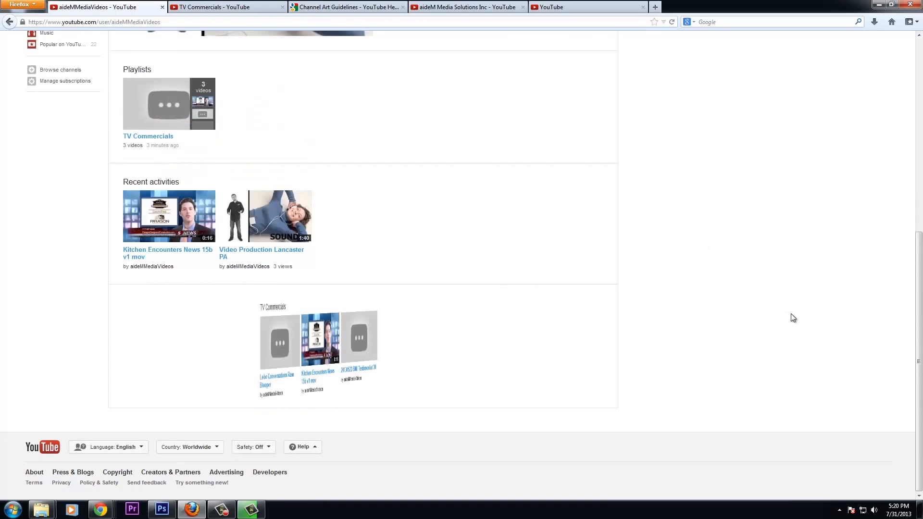
Move the TV Commercials section up above the Playlists section
{"action": "scroll", "coordinate": [777, 325], "scroll_direction": "up", "scroll_amount": 4}
{"action": "scroll", "coordinate": [776, 326], "scroll_direction": "down", "scroll_amount": 6}
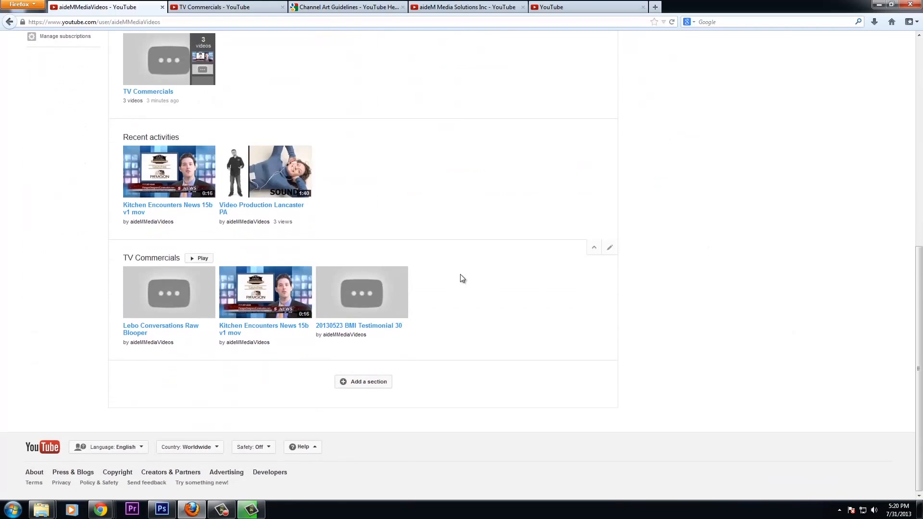
{"action": "left_click_drag", "start_coordinate": [116, 246], "coordinate": [200, 138]}
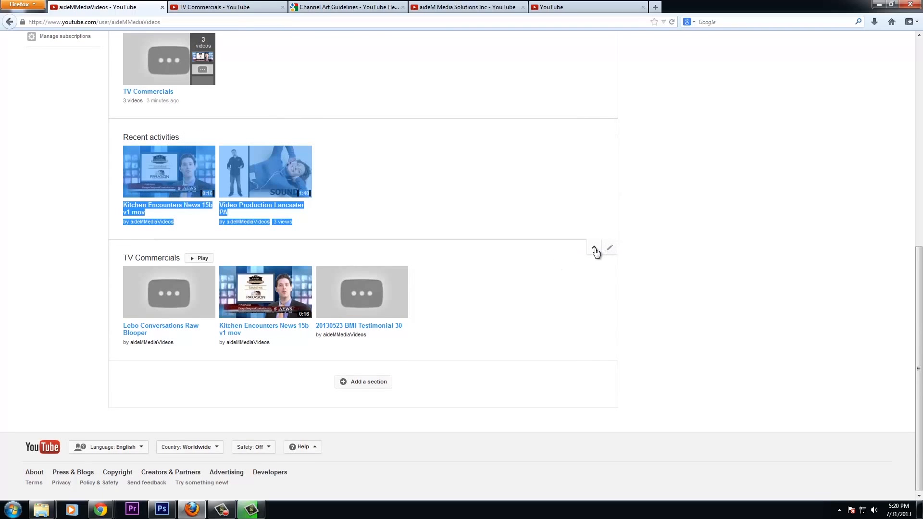
{"action": "left_click", "coordinate": [595, 248]}
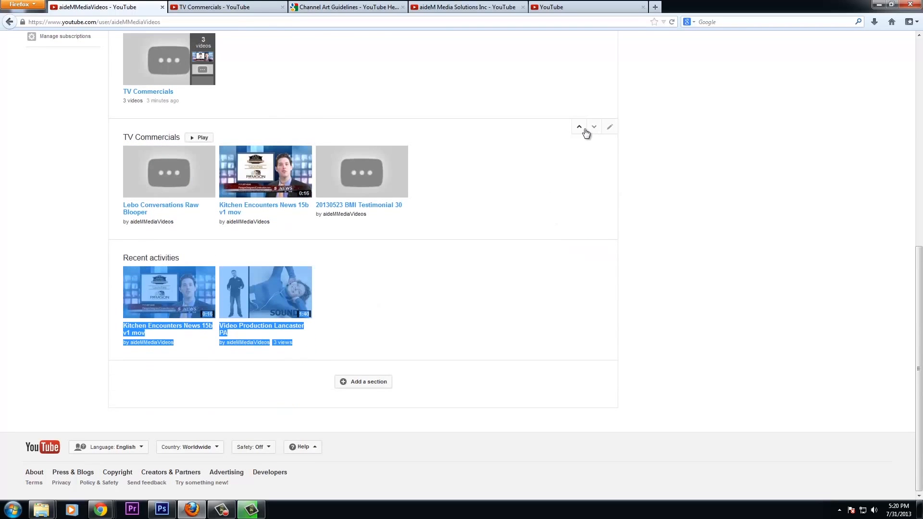
{"action": "left_click", "coordinate": [581, 129]}
Move Recent activities above TV Commercials so it sits first on the channel page
{"action": "scroll", "coordinate": [550, 256], "scroll_direction": "up", "scroll_amount": 10}
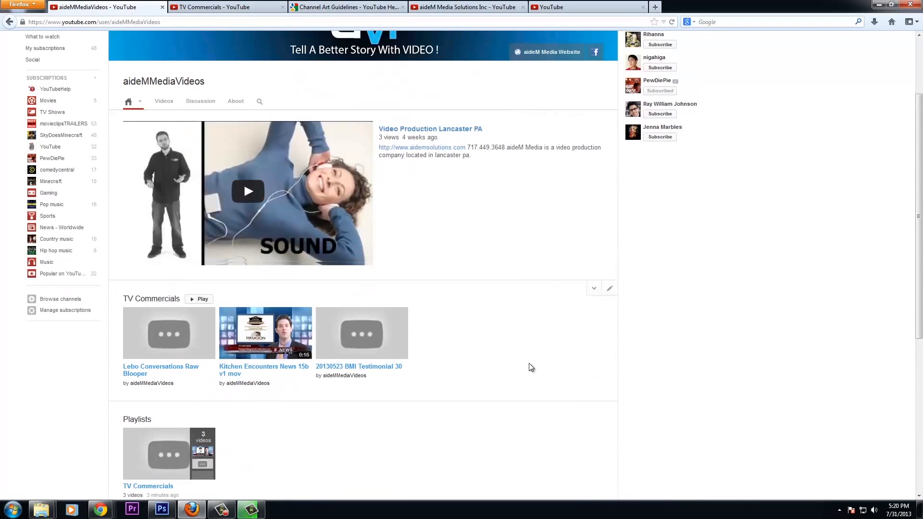
{"action": "scroll", "coordinate": [529, 362], "scroll_direction": "down", "scroll_amount": 6}
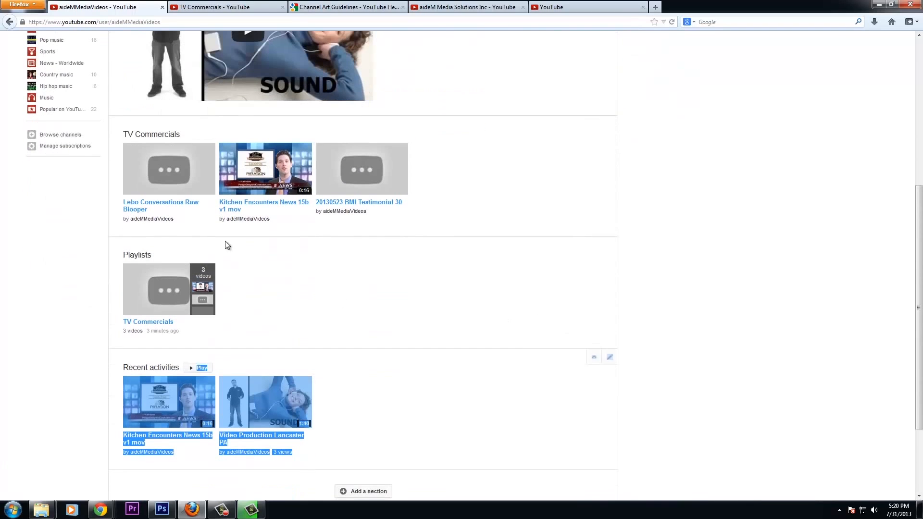
{"action": "left_click", "coordinate": [594, 357]}
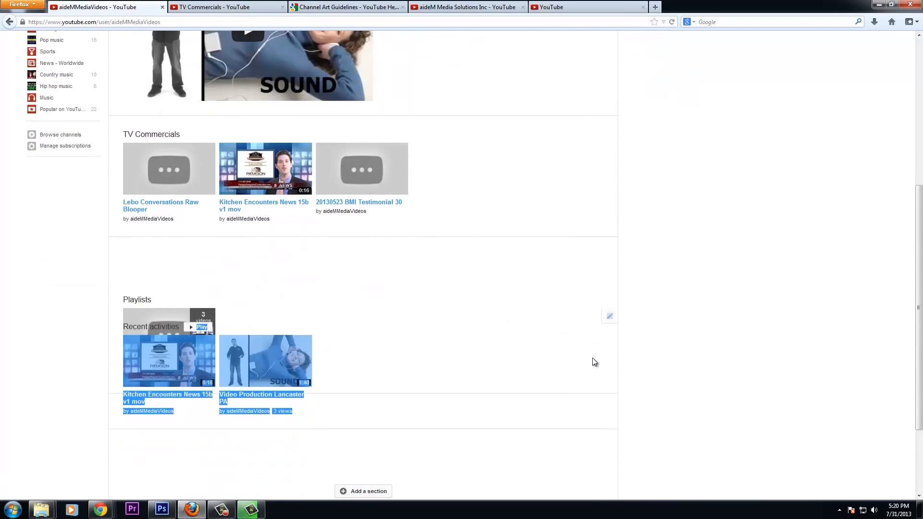
{"action": "left_click", "coordinate": [594, 365]}
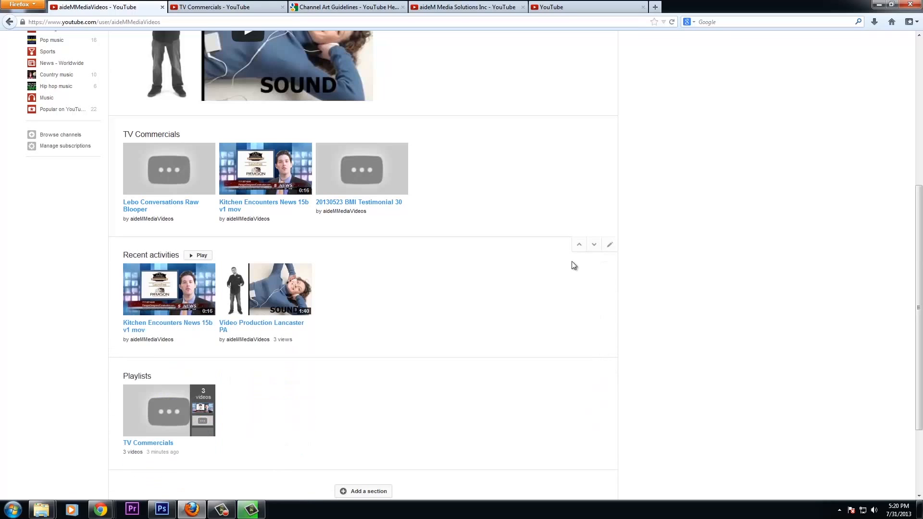
{"action": "left_click", "coordinate": [579, 245]}
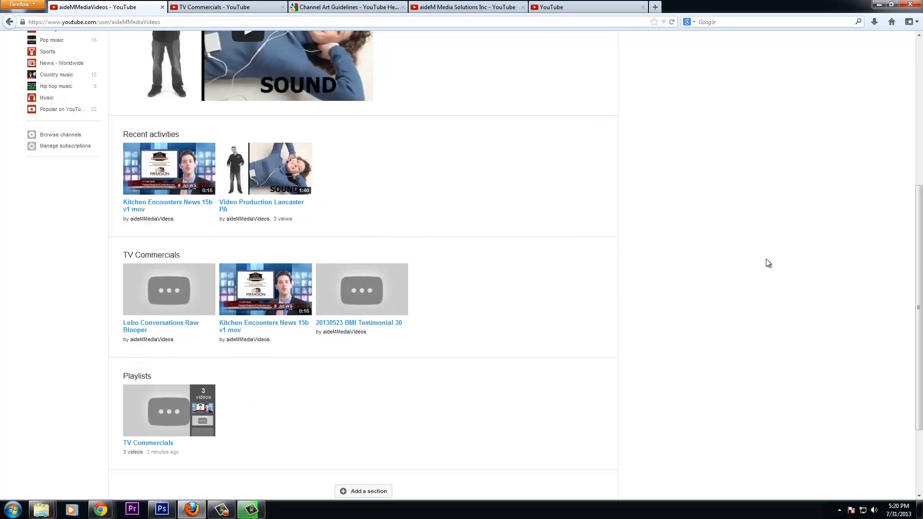
{"action": "scroll", "coordinate": [765, 260], "scroll_direction": "up", "scroll_amount": 5}
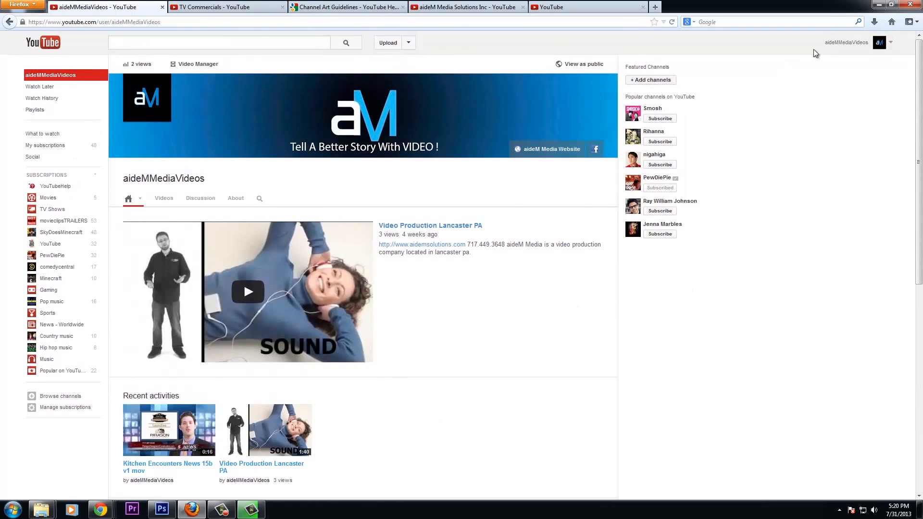
Open TV Commercials from Video Manager's Playlists list and start editing it
{"action": "left_click", "coordinate": [186, 65]}
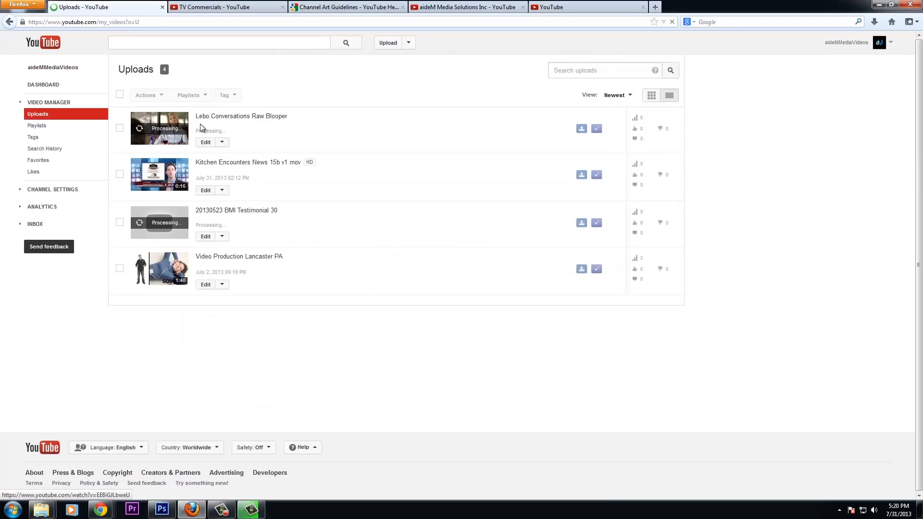
{"action": "left_click", "coordinate": [61, 126]}
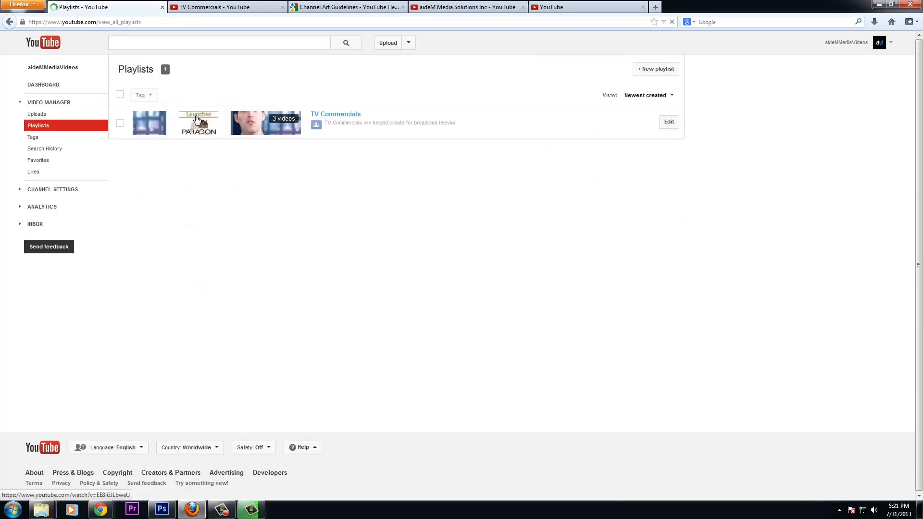
{"action": "left_click", "coordinate": [317, 116]}
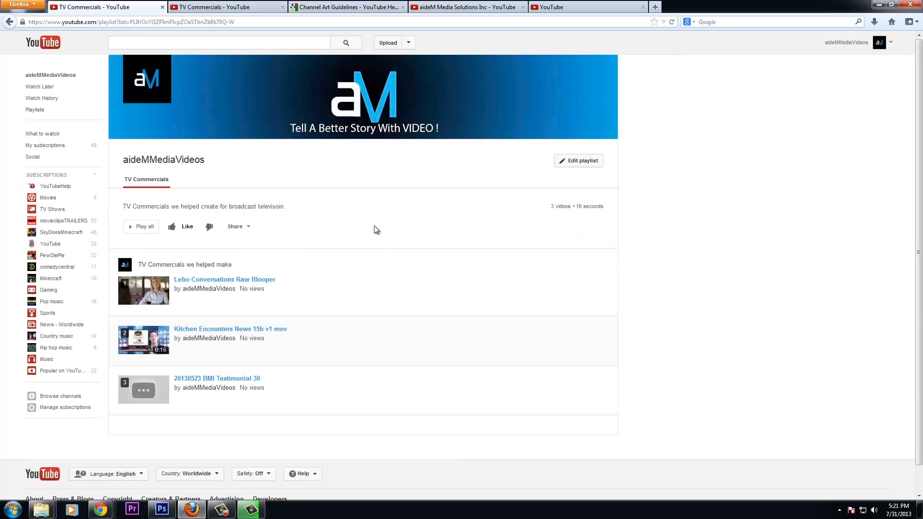
{"action": "scroll", "coordinate": [384, 251], "scroll_direction": "down", "scroll_amount": 2}
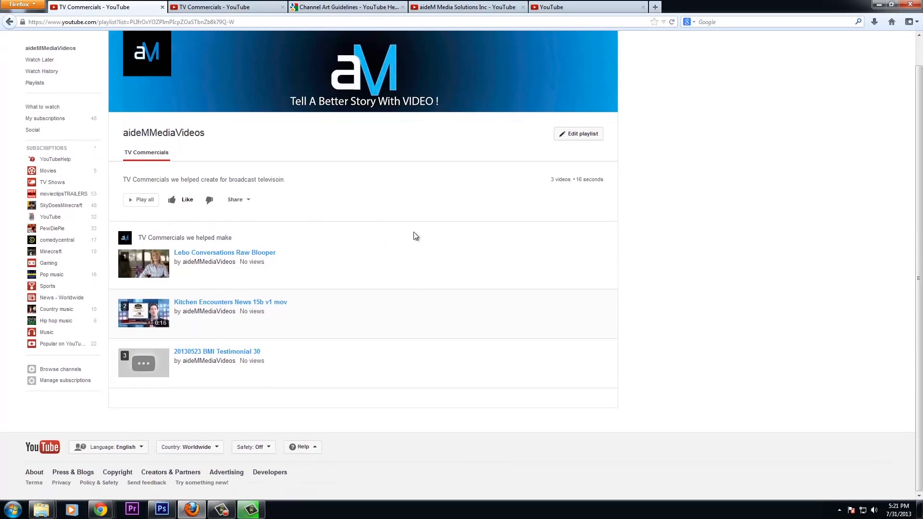
{"action": "scroll", "coordinate": [484, 200], "scroll_direction": "up", "scroll_amount": 2}
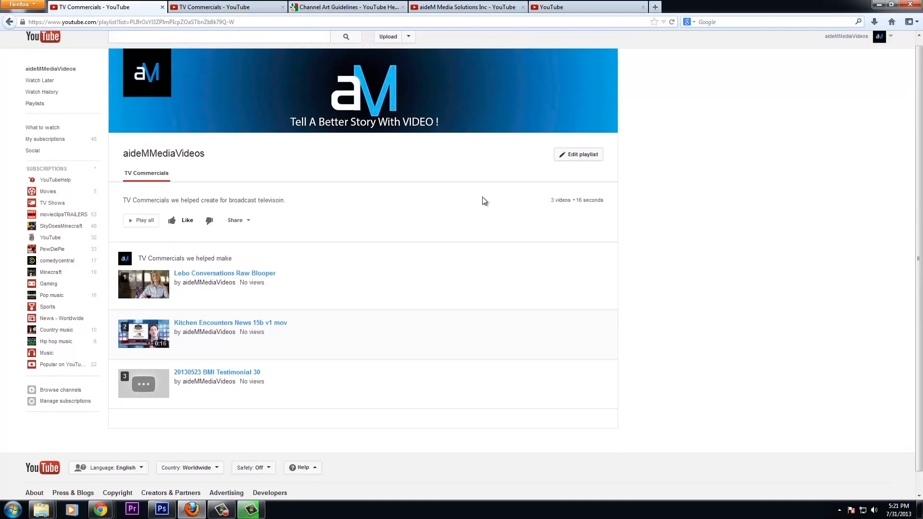
{"action": "left_click", "coordinate": [567, 162]}
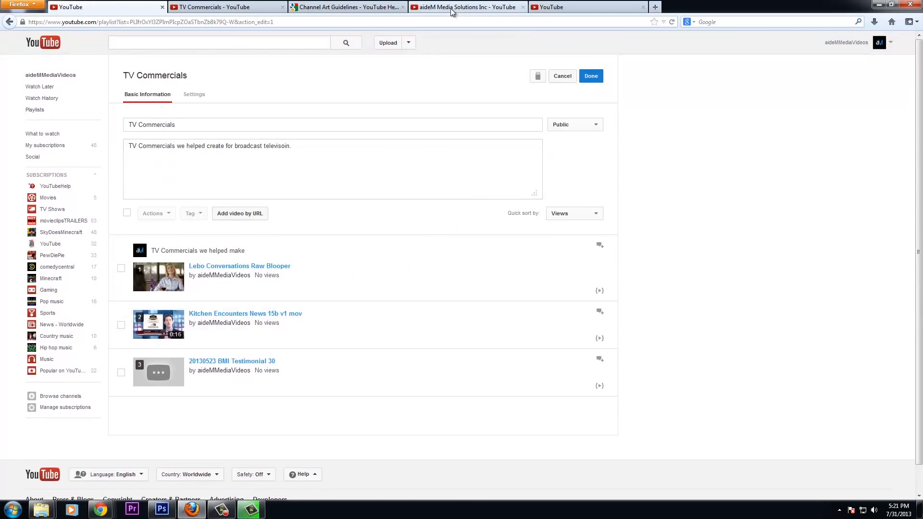
Search 'crimson american gril', open Crimson American Grill - Checklist 720p, grab its address, and pause it
{"action": "left_click", "coordinate": [261, 7]}
{"action": "left_click", "coordinate": [238, 46]}
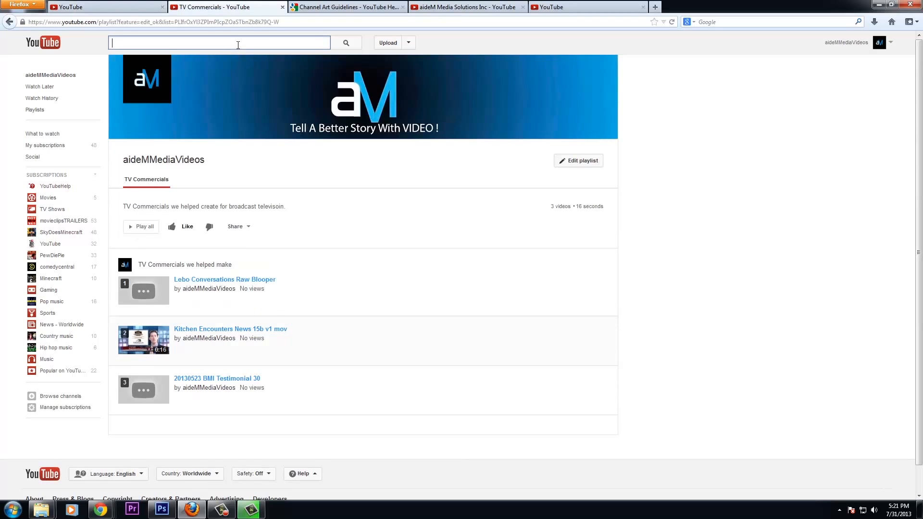
{"action": "type", "text": "crimson"}
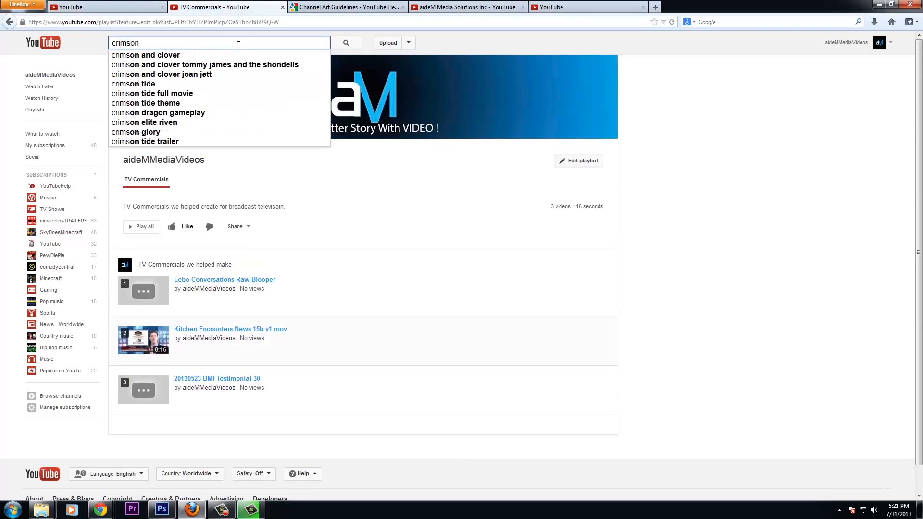
{"action": "type", "text": " american gril"}
{"action": "key", "text": "Return"}
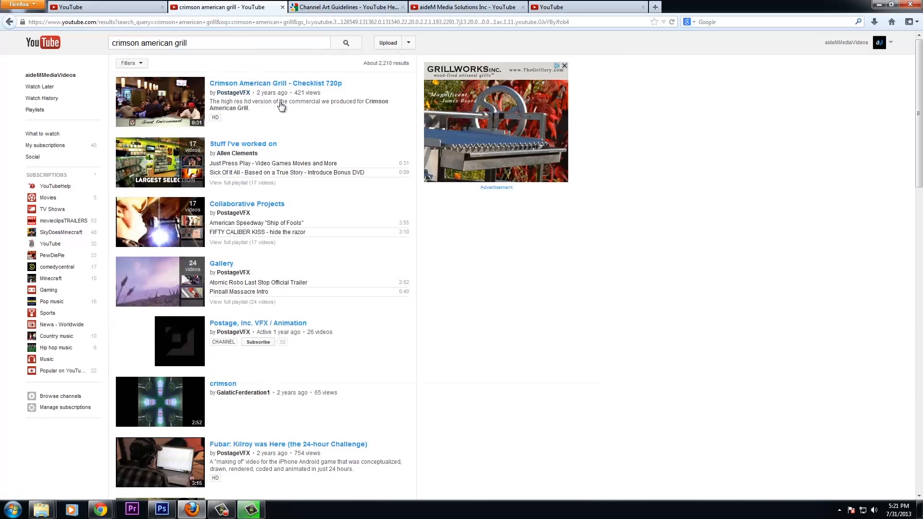
{"action": "left_click", "coordinate": [246, 84]}
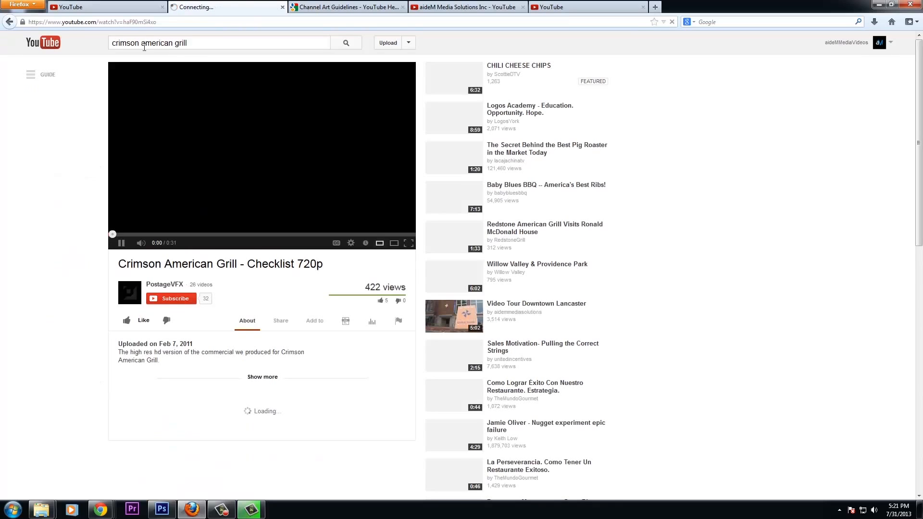
{"action": "left_click", "coordinate": [141, 22]}
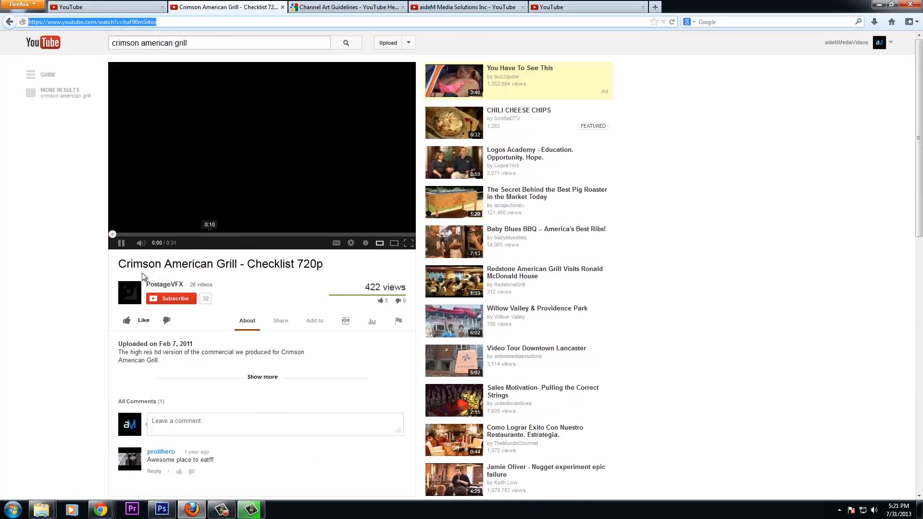
{"action": "left_click", "coordinate": [125, 244]}
Add the Crimson American Grill video to TV Commercials by its pasted URL
{"action": "left_click", "coordinate": [109, 9]}
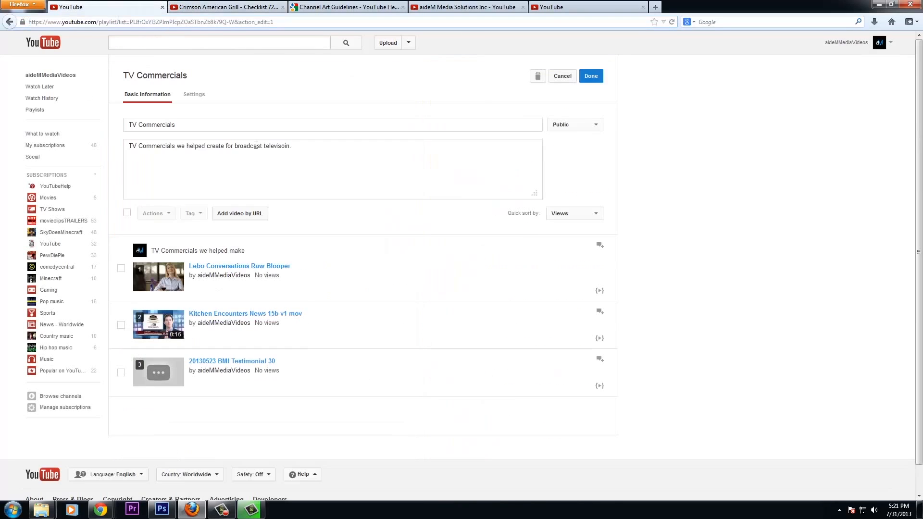
{"action": "left_click", "coordinate": [242, 214]}
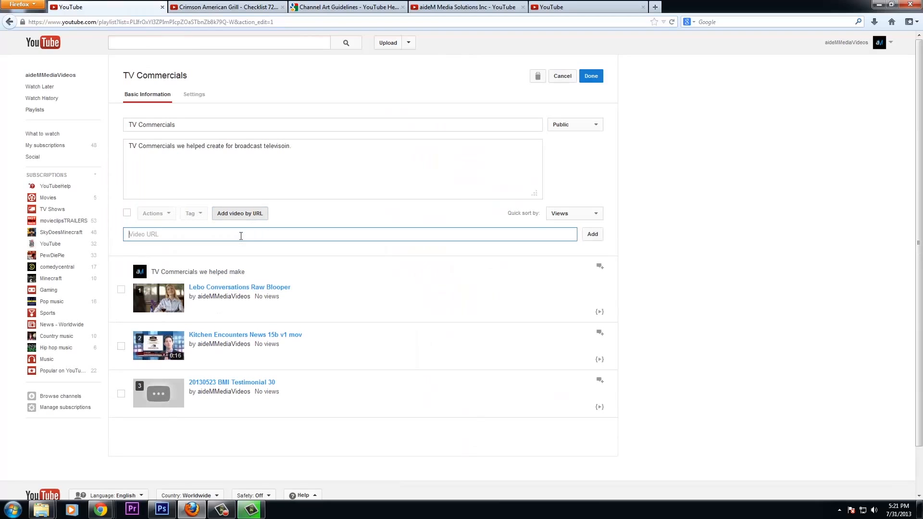
{"action": "type", "text": "https://www.youtube.com/watch?v=haF9lmSi4xo"}
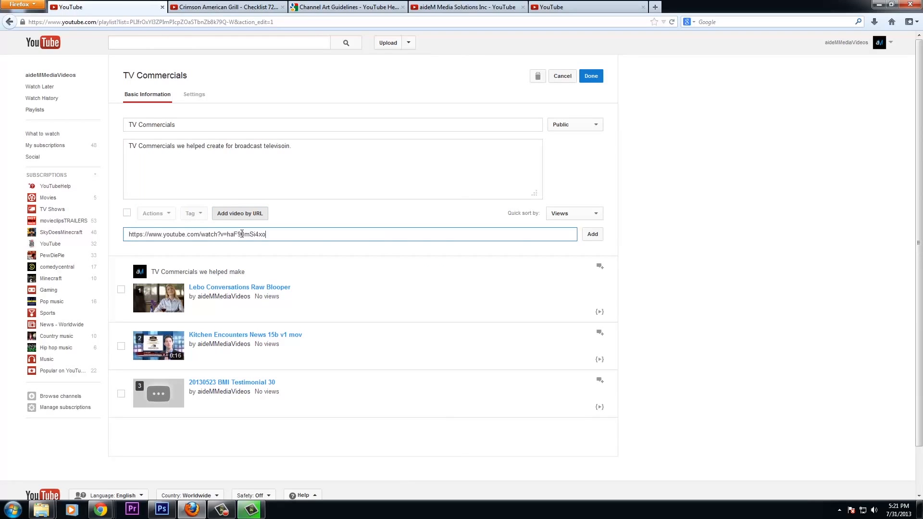
{"action": "left_click", "coordinate": [590, 237]}
Move the Crimson American Grill video to the top of the playlist and save
{"action": "scroll", "coordinate": [315, 331], "scroll_direction": "down", "scroll_amount": 3}
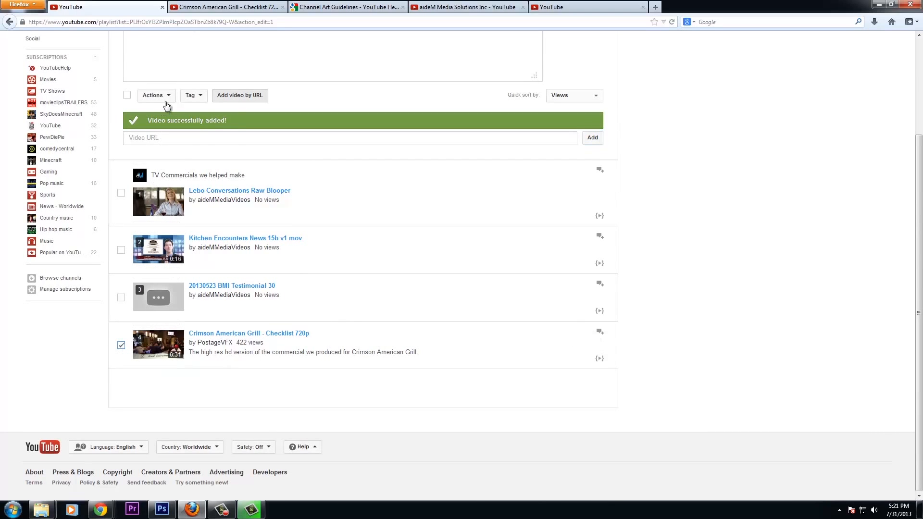
{"action": "left_click", "coordinate": [171, 95]}
{"action": "left_click", "coordinate": [171, 112]}
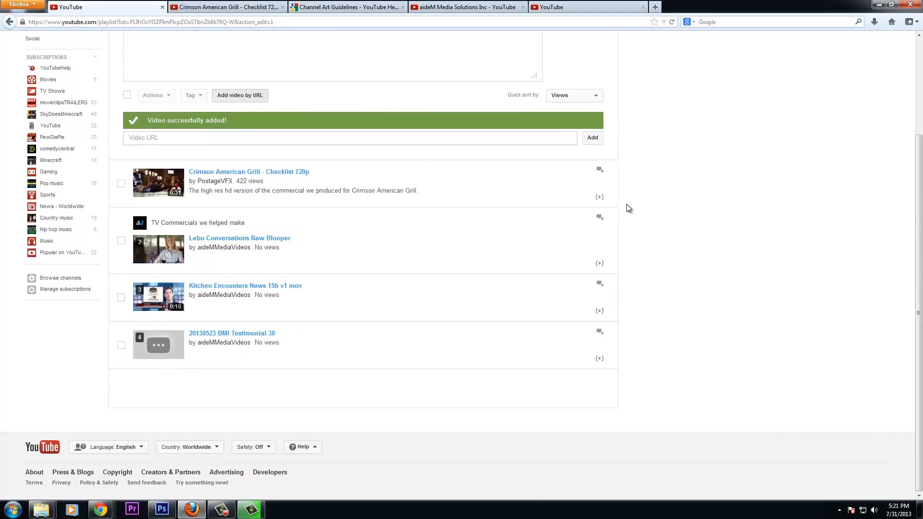
{"action": "scroll", "coordinate": [686, 229], "scroll_direction": "up", "scroll_amount": 3}
{"action": "left_click", "coordinate": [595, 79]}
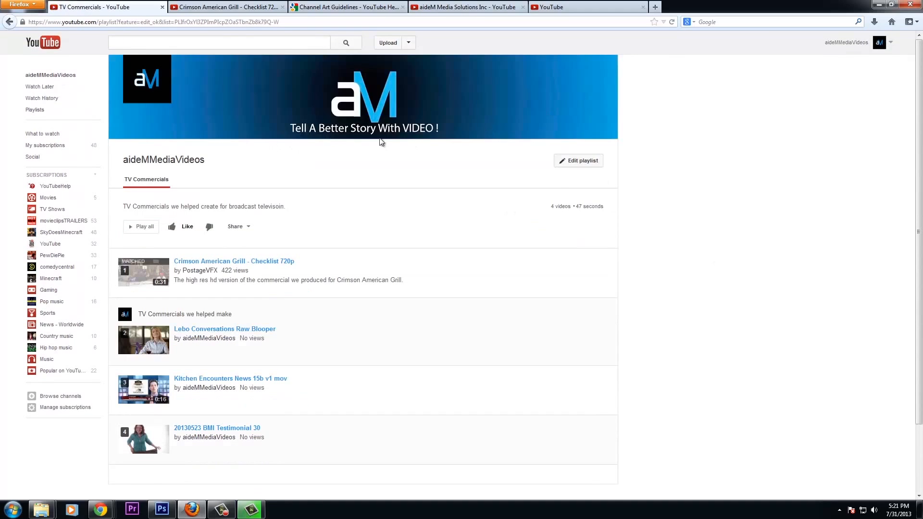
Go to the aideMMediaVideos channel page from the account menu
{"action": "scroll", "coordinate": [737, 186], "scroll_direction": "down", "scroll_amount": 2}
{"action": "scroll", "coordinate": [264, 144], "scroll_direction": "up", "scroll_amount": 2}
{"action": "left_click", "coordinate": [892, 43]}
{"action": "left_click", "coordinate": [852, 65]}
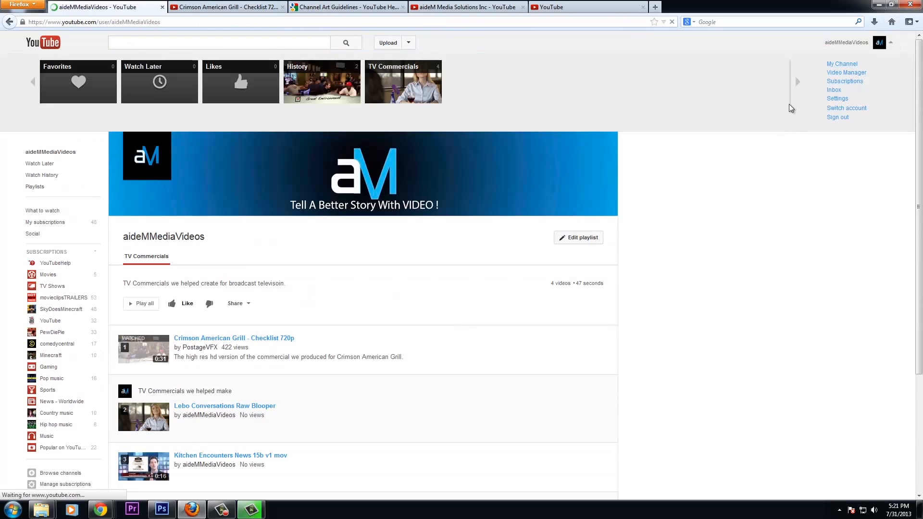
{"action": "scroll", "coordinate": [699, 245], "scroll_direction": "down", "scroll_amount": 8}
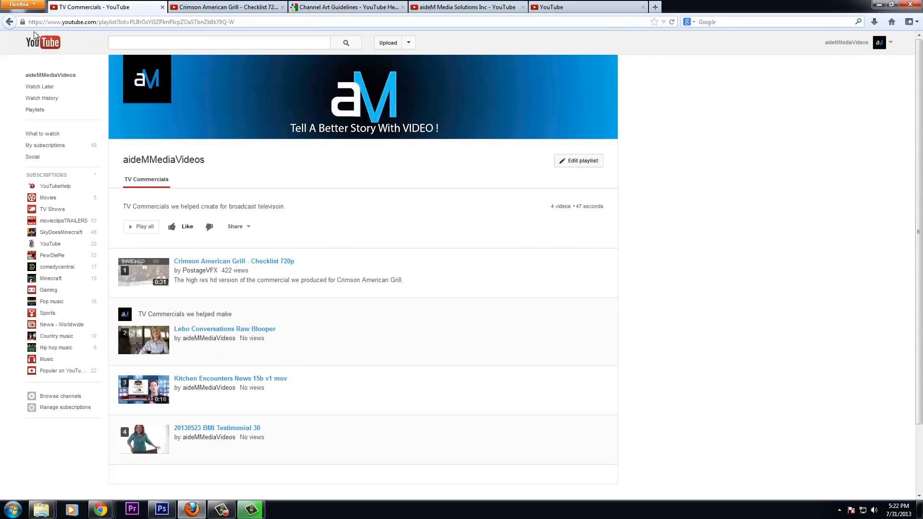
{"action": "left_click", "coordinate": [9, 25]}
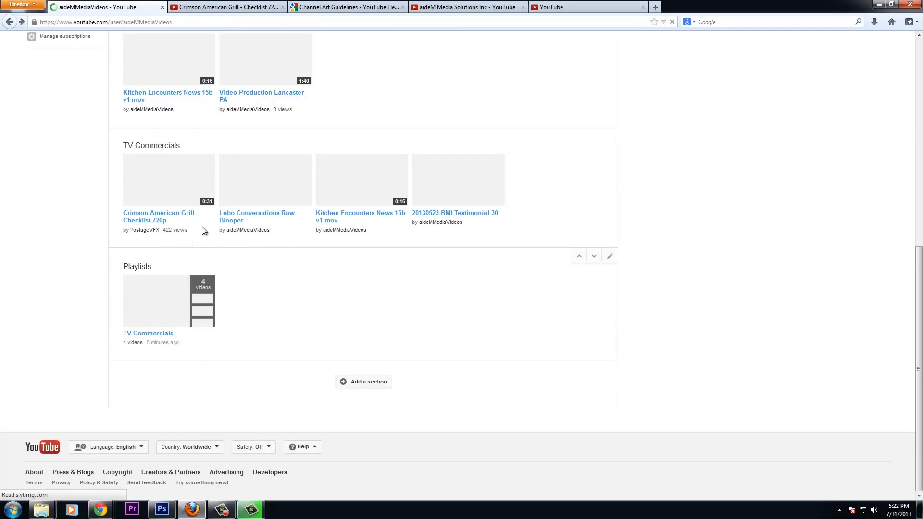
Play the TV Commercials playlist and skip to near the end of the Crimson video
{"action": "mouse_move", "coordinate": [200, 146]}
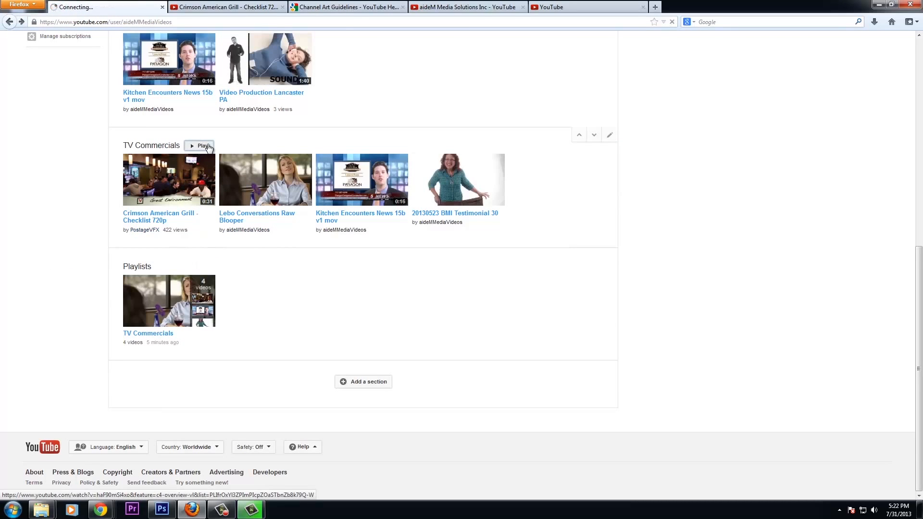
{"action": "left_click", "coordinate": [206, 146]}
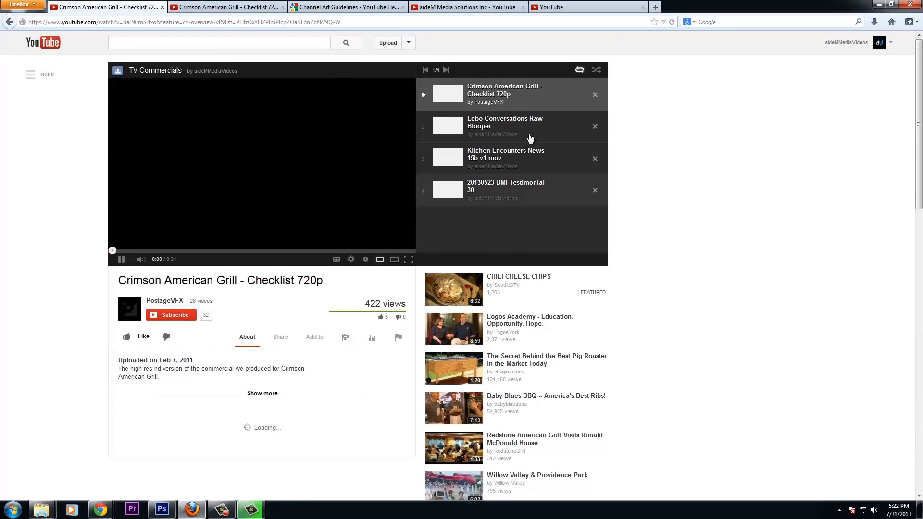
{"action": "left_click", "coordinate": [123, 262]}
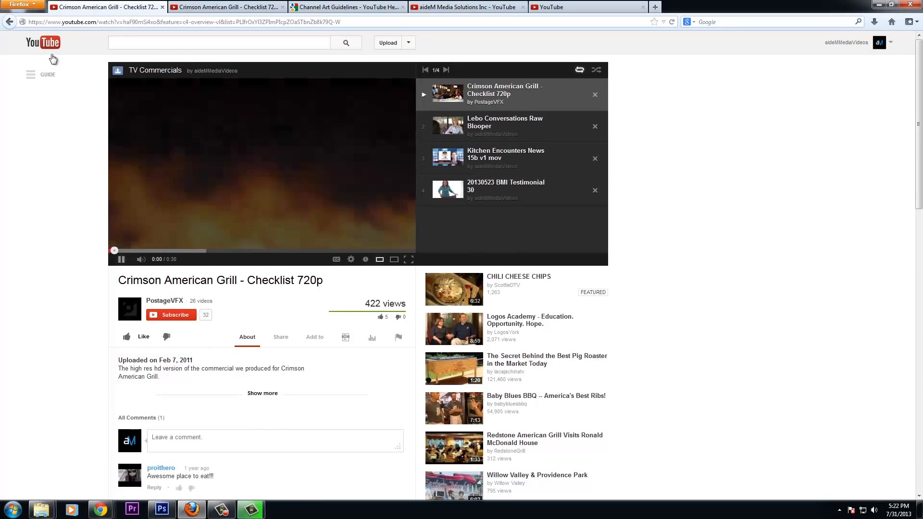
{"action": "left_click", "coordinate": [9, 22]}
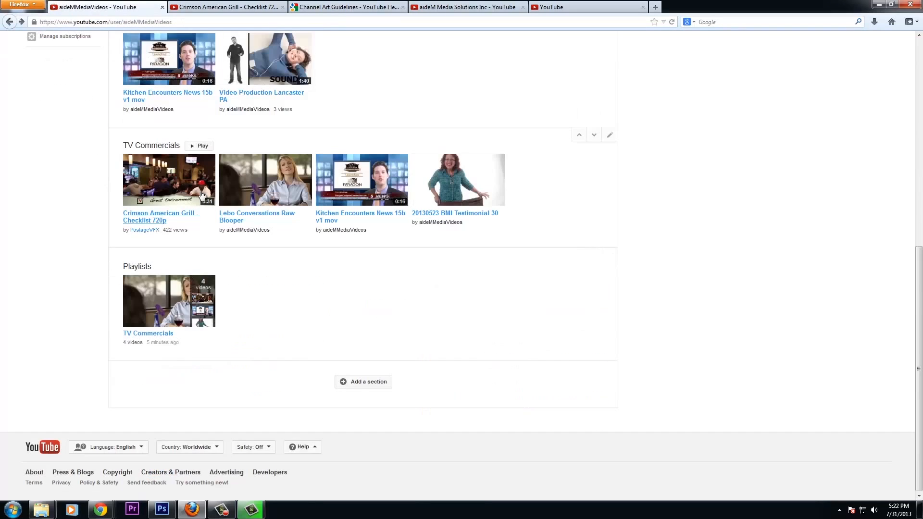
{"action": "left_click", "coordinate": [168, 180]}
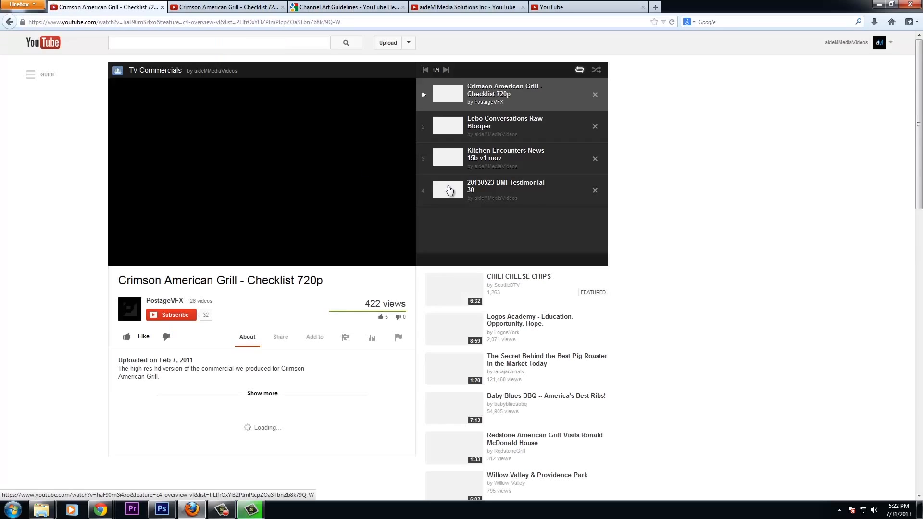
{"action": "left_click", "coordinate": [367, 250]}
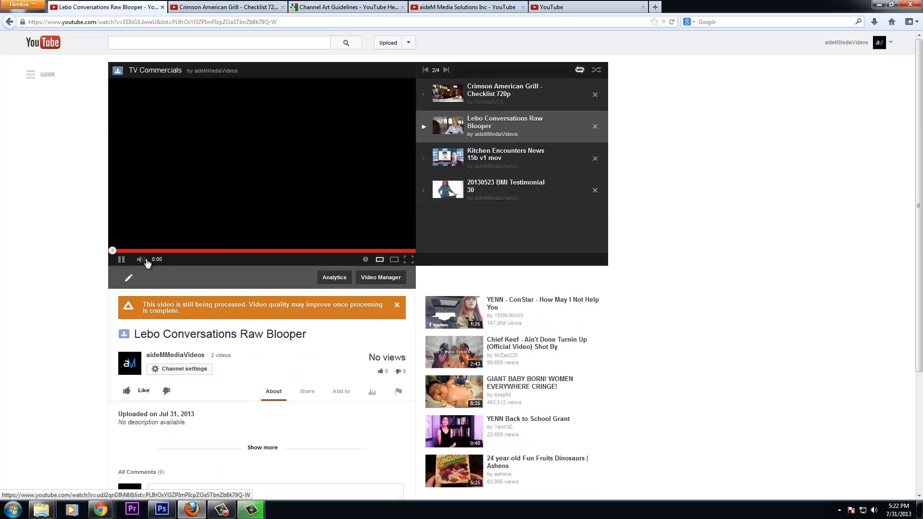
Glance at the One Channel tab, then open the aideMMediaVideos channel from the account menu's My channel link
{"action": "left_click", "coordinate": [572, 7]}
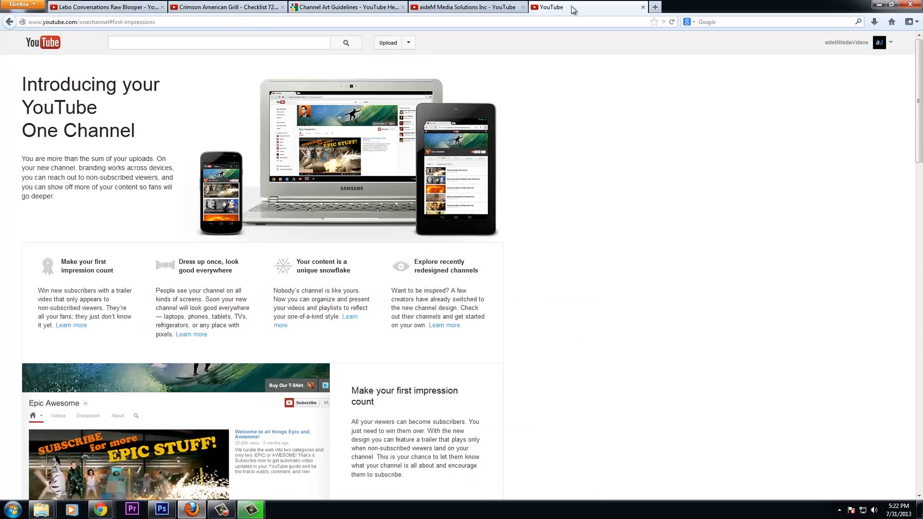
{"action": "left_click", "coordinate": [129, 6]}
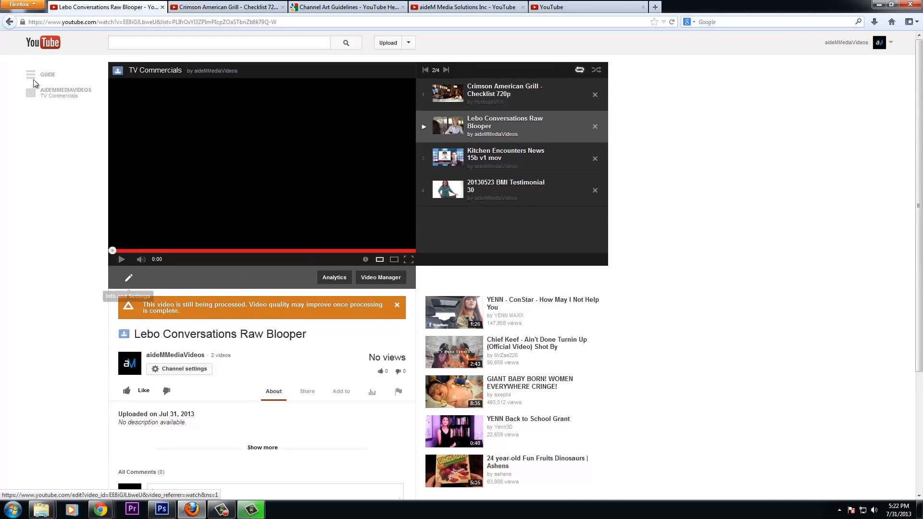
{"action": "left_click", "coordinate": [892, 43]}
{"action": "left_click", "coordinate": [853, 65]}
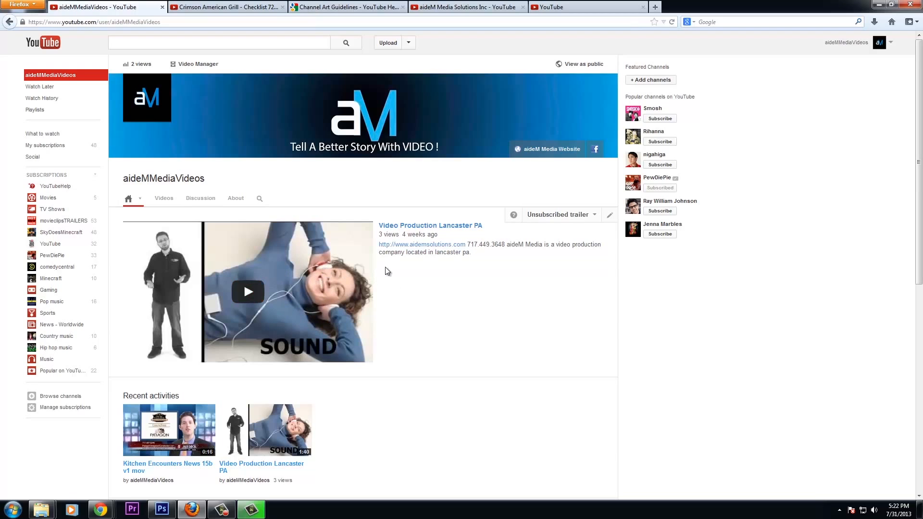
Review the four-video TV Commercials playlist row on the channel home page
{"action": "scroll", "coordinate": [383, 321], "scroll_direction": "down", "scroll_amount": 3}
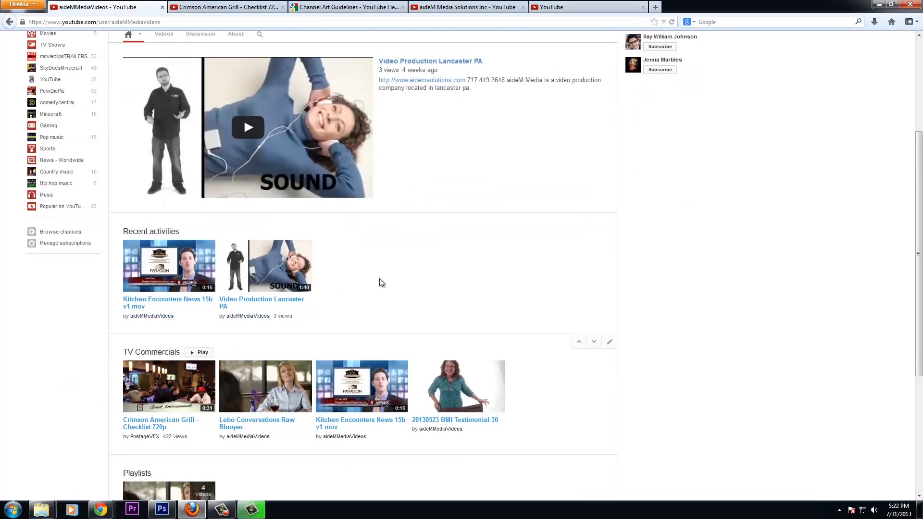
{"action": "scroll", "coordinate": [408, 348], "scroll_direction": "down", "scroll_amount": 1}
{"action": "scroll", "coordinate": [293, 309], "scroll_direction": "down", "scroll_amount": 4}
{"action": "scroll", "coordinate": [243, 207], "scroll_direction": "up", "scroll_amount": 8}
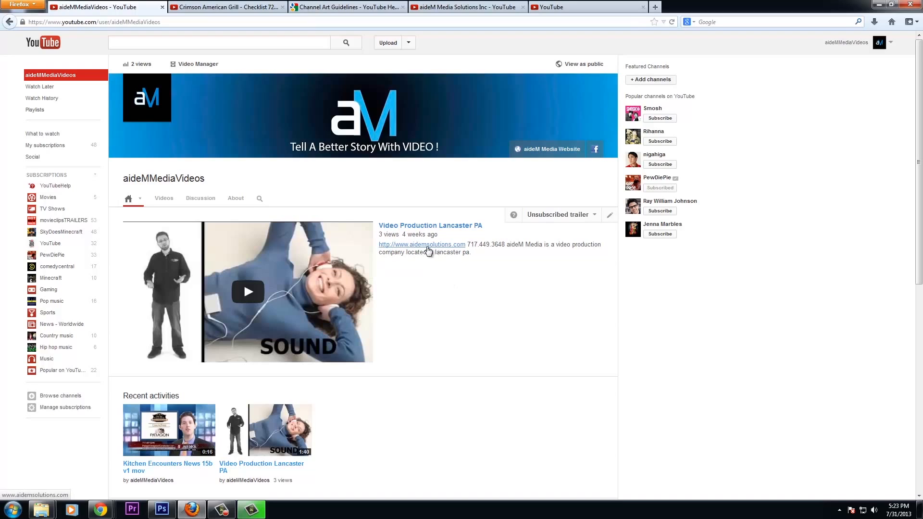
Browse the channel's Videos, Discussion and About pages in turn
{"action": "left_click", "coordinate": [164, 200]}
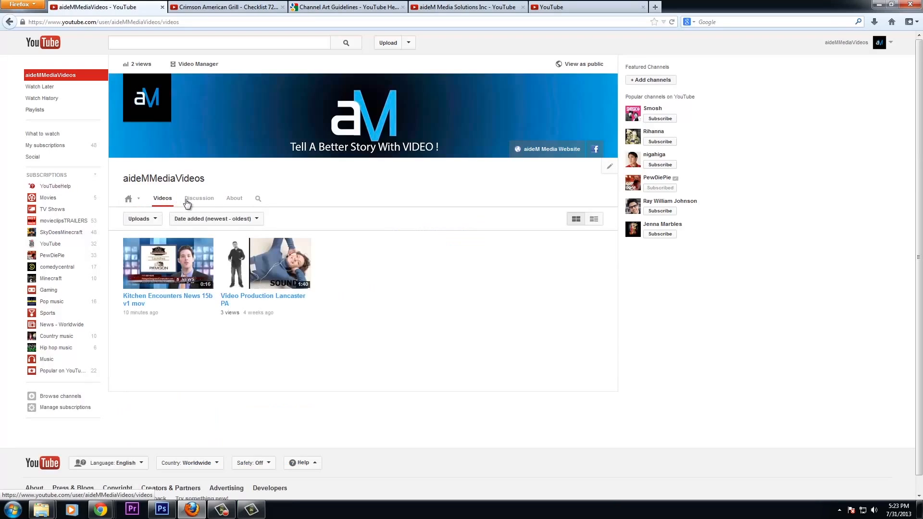
{"action": "left_click", "coordinate": [197, 200]}
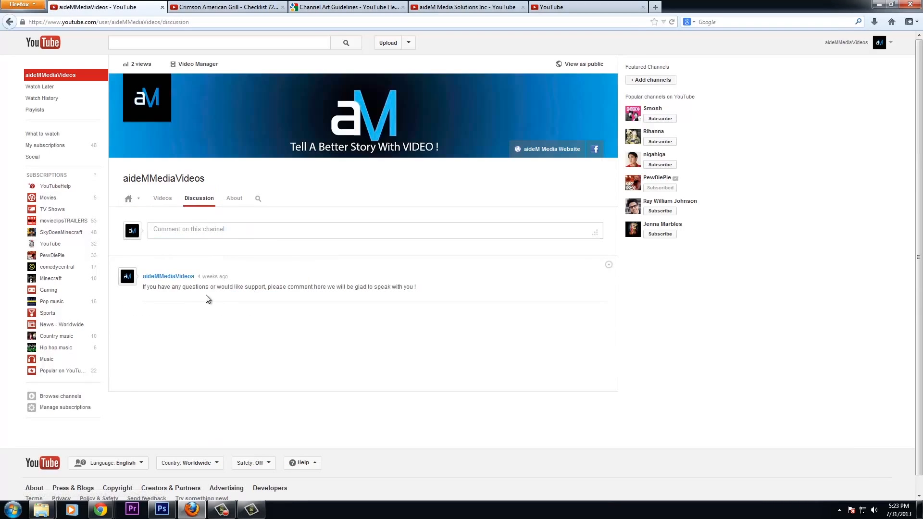
{"action": "left_click", "coordinate": [235, 199]}
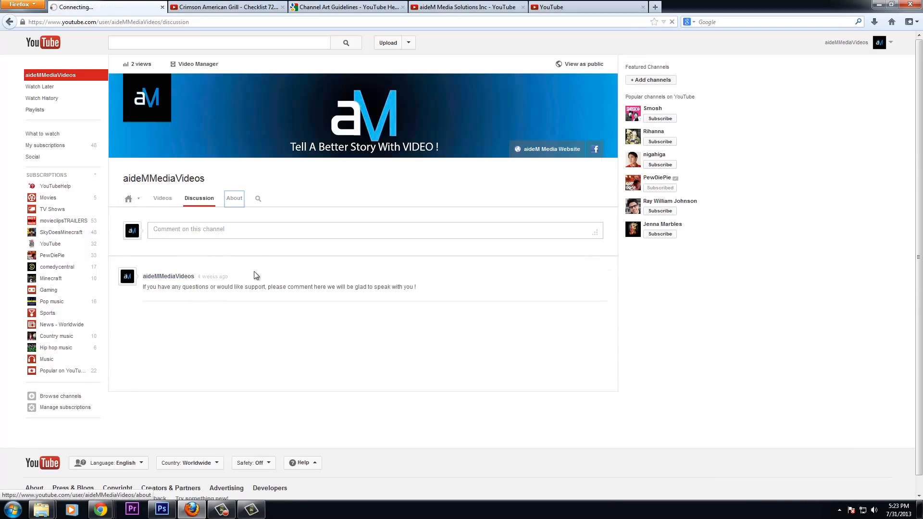